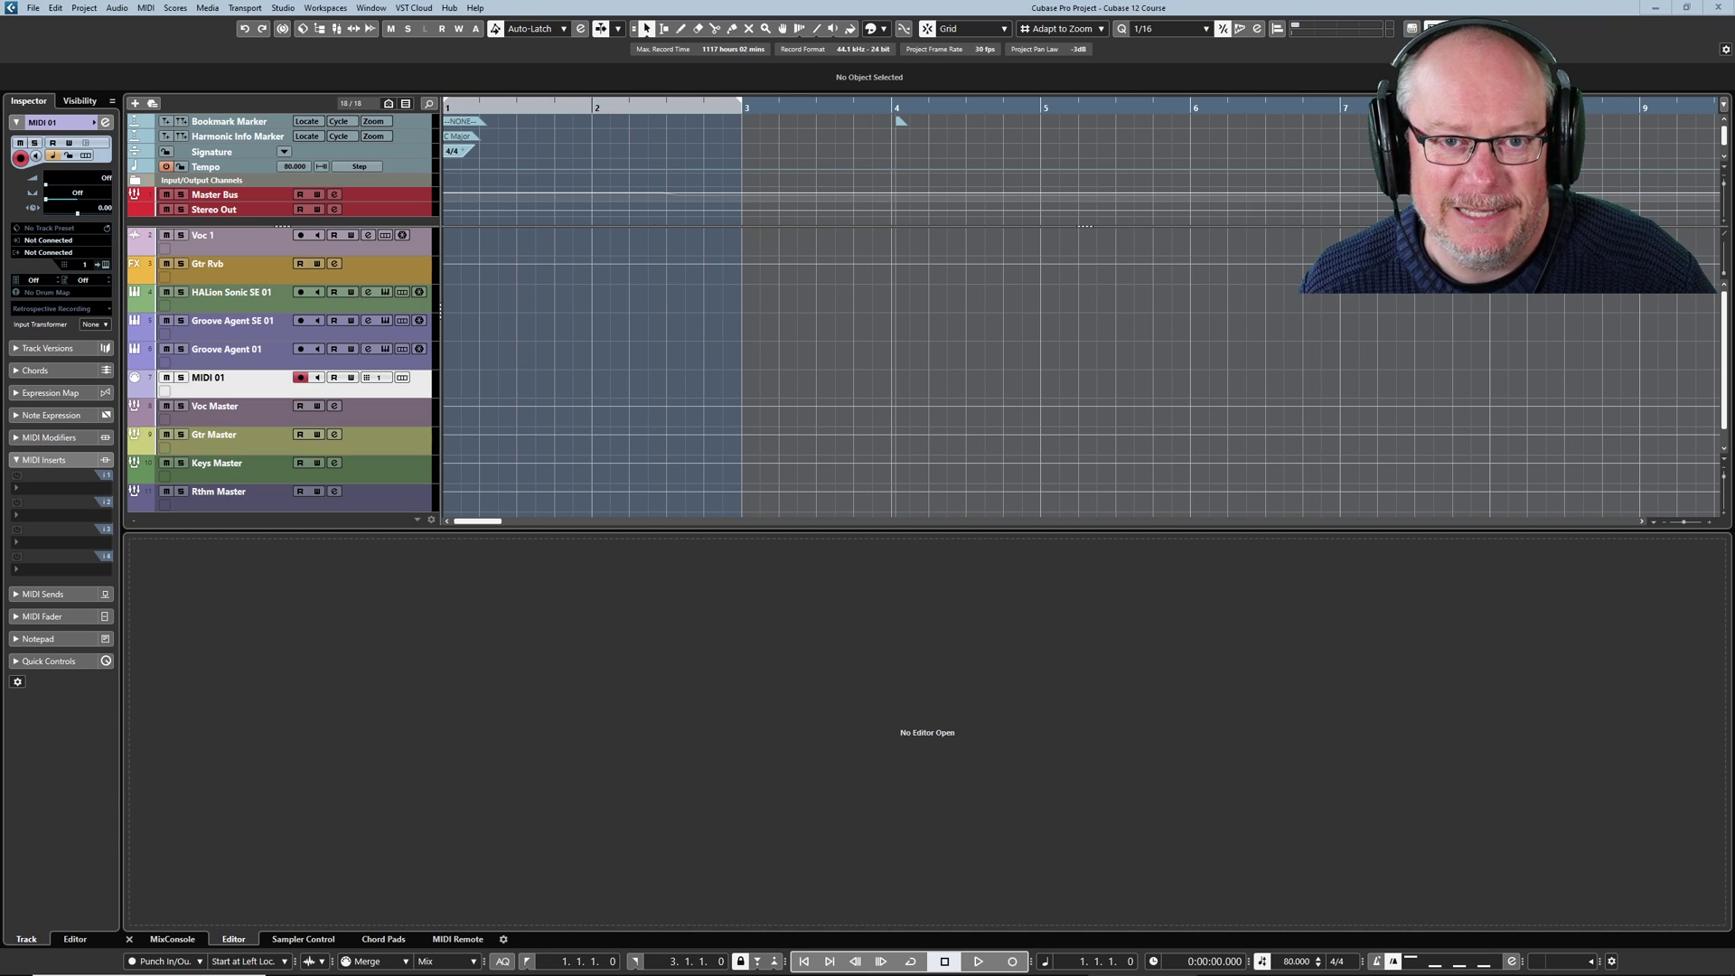
Open Studio Setup's MIDI Port Setup page and enlarge it to list the Focusrite and Komplete Kontrol ports.
left_click(283, 8)
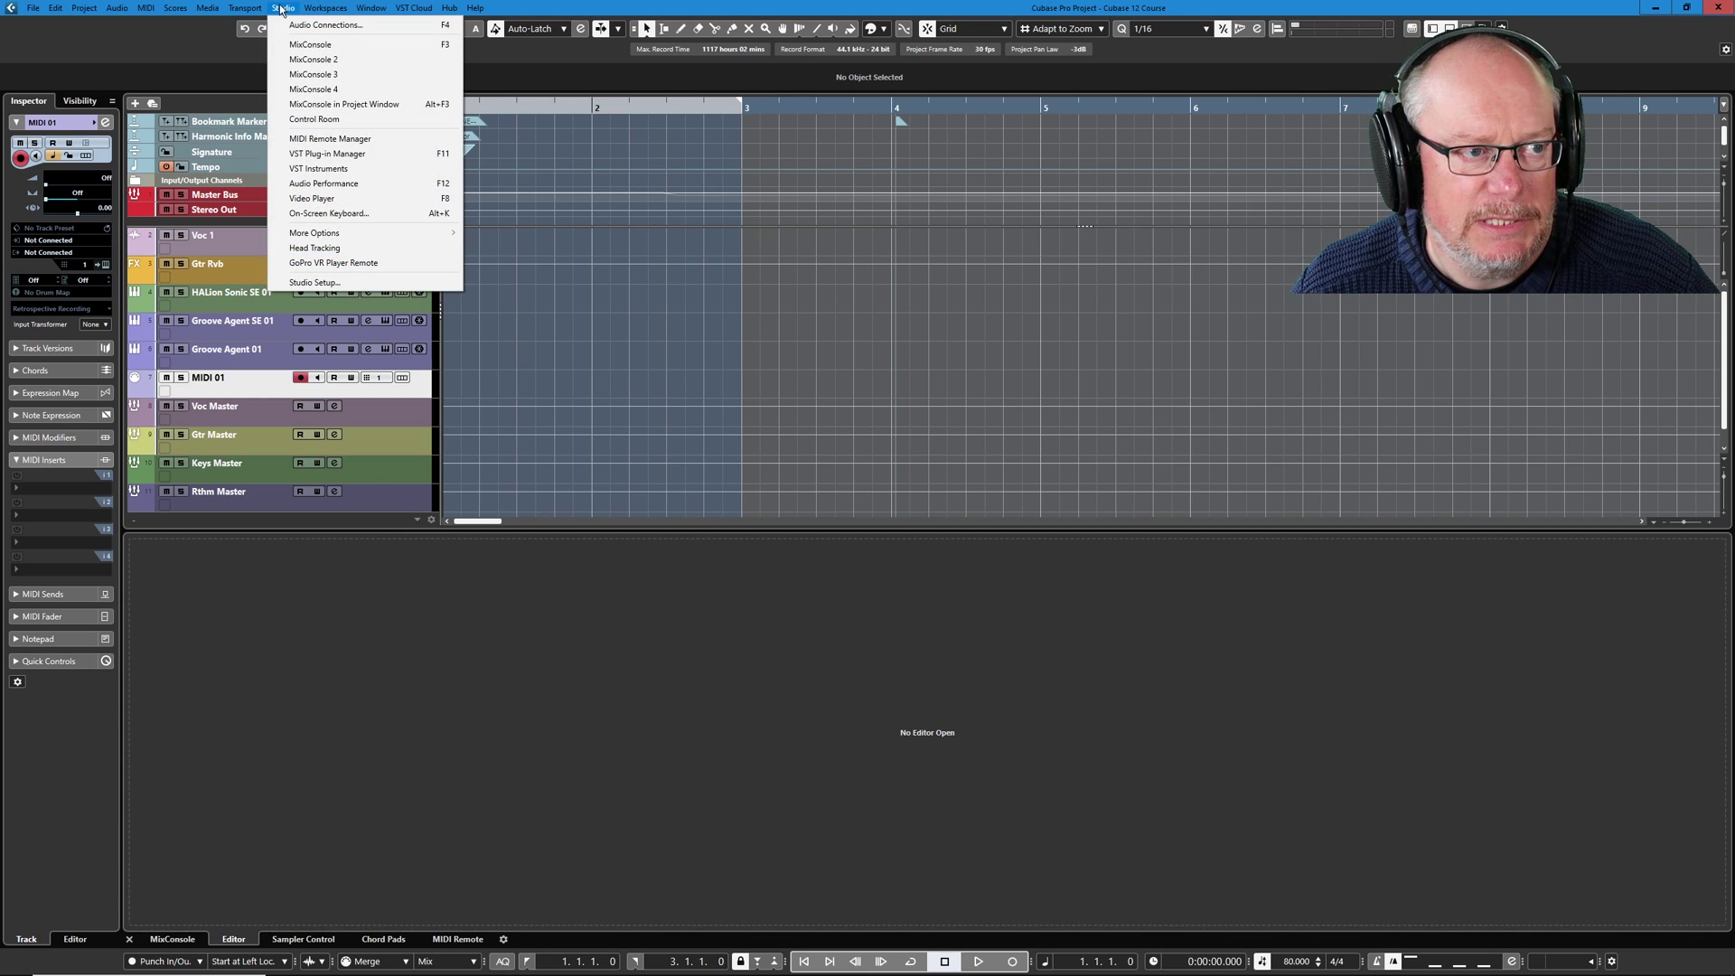
left_click(307, 282)
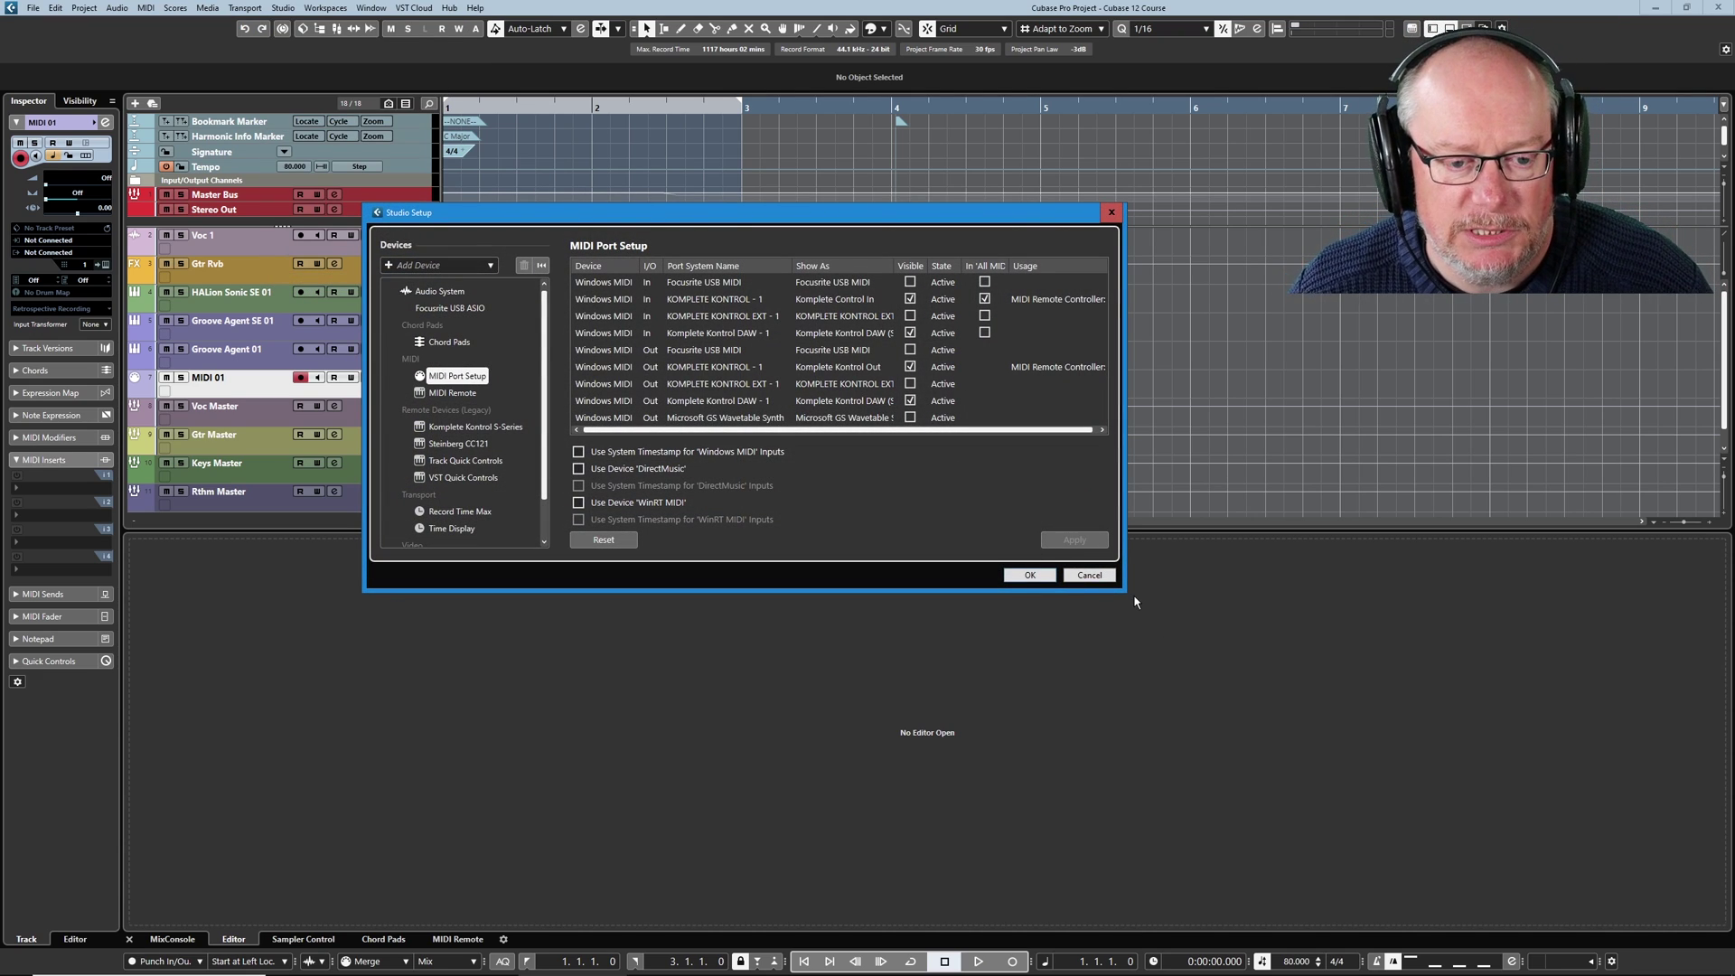
left_click_drag(1123, 593, 1204, 711)
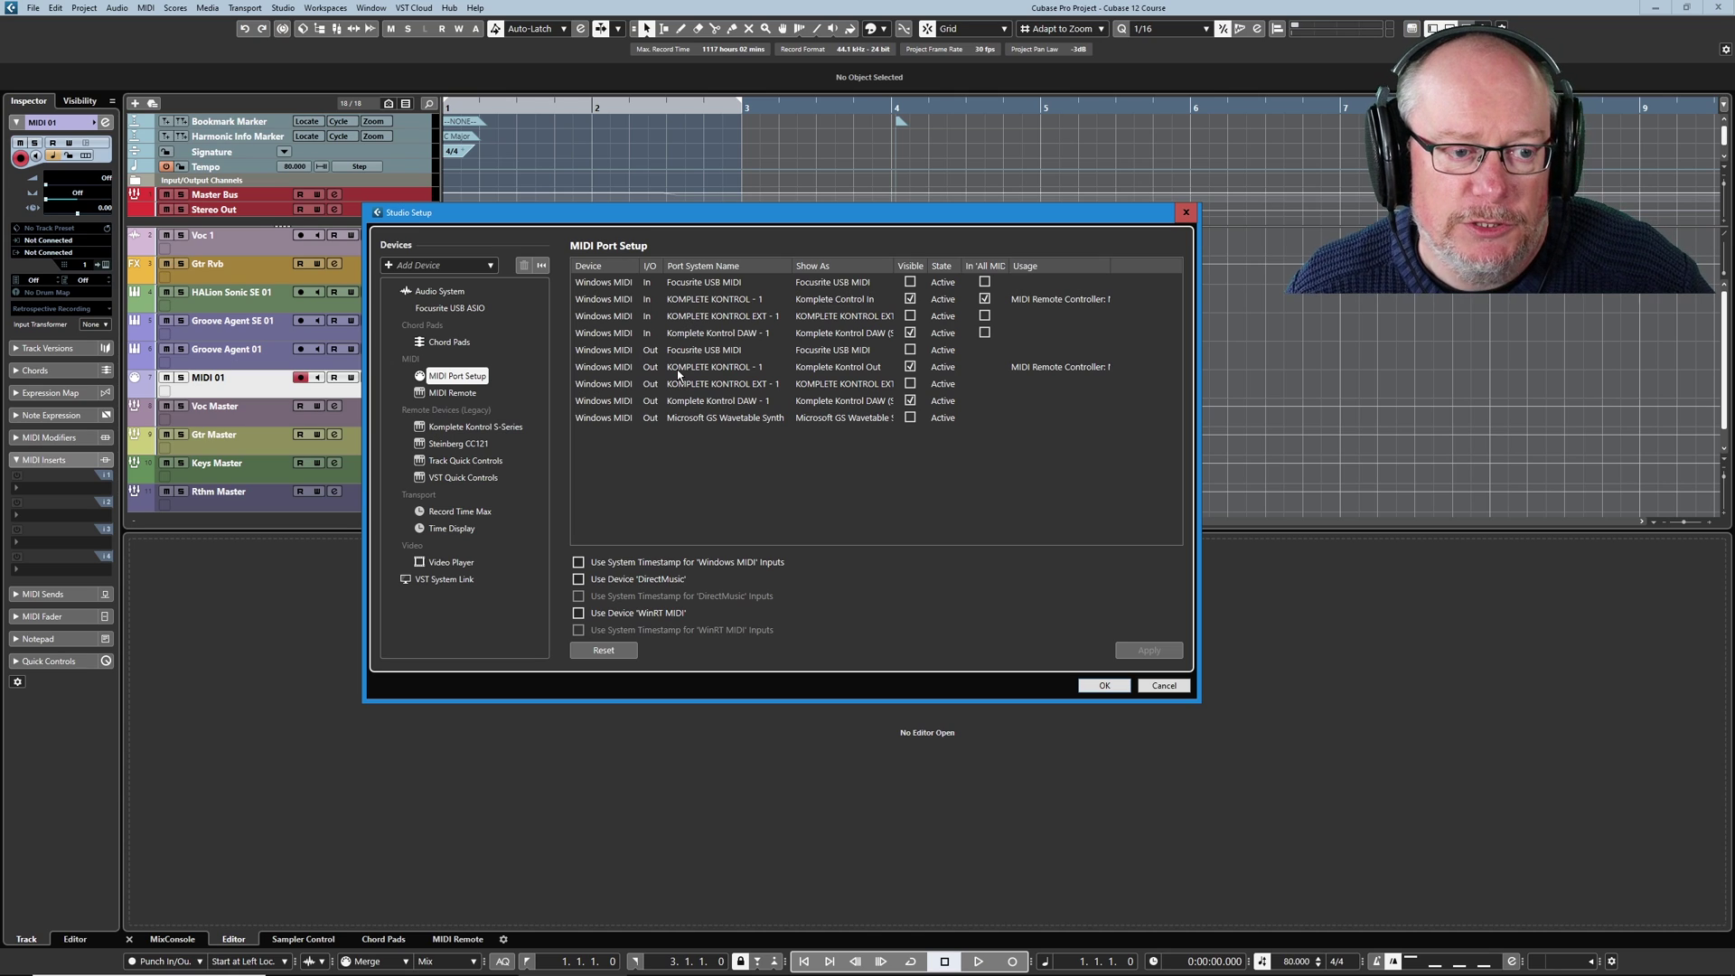
left_click(705, 300)
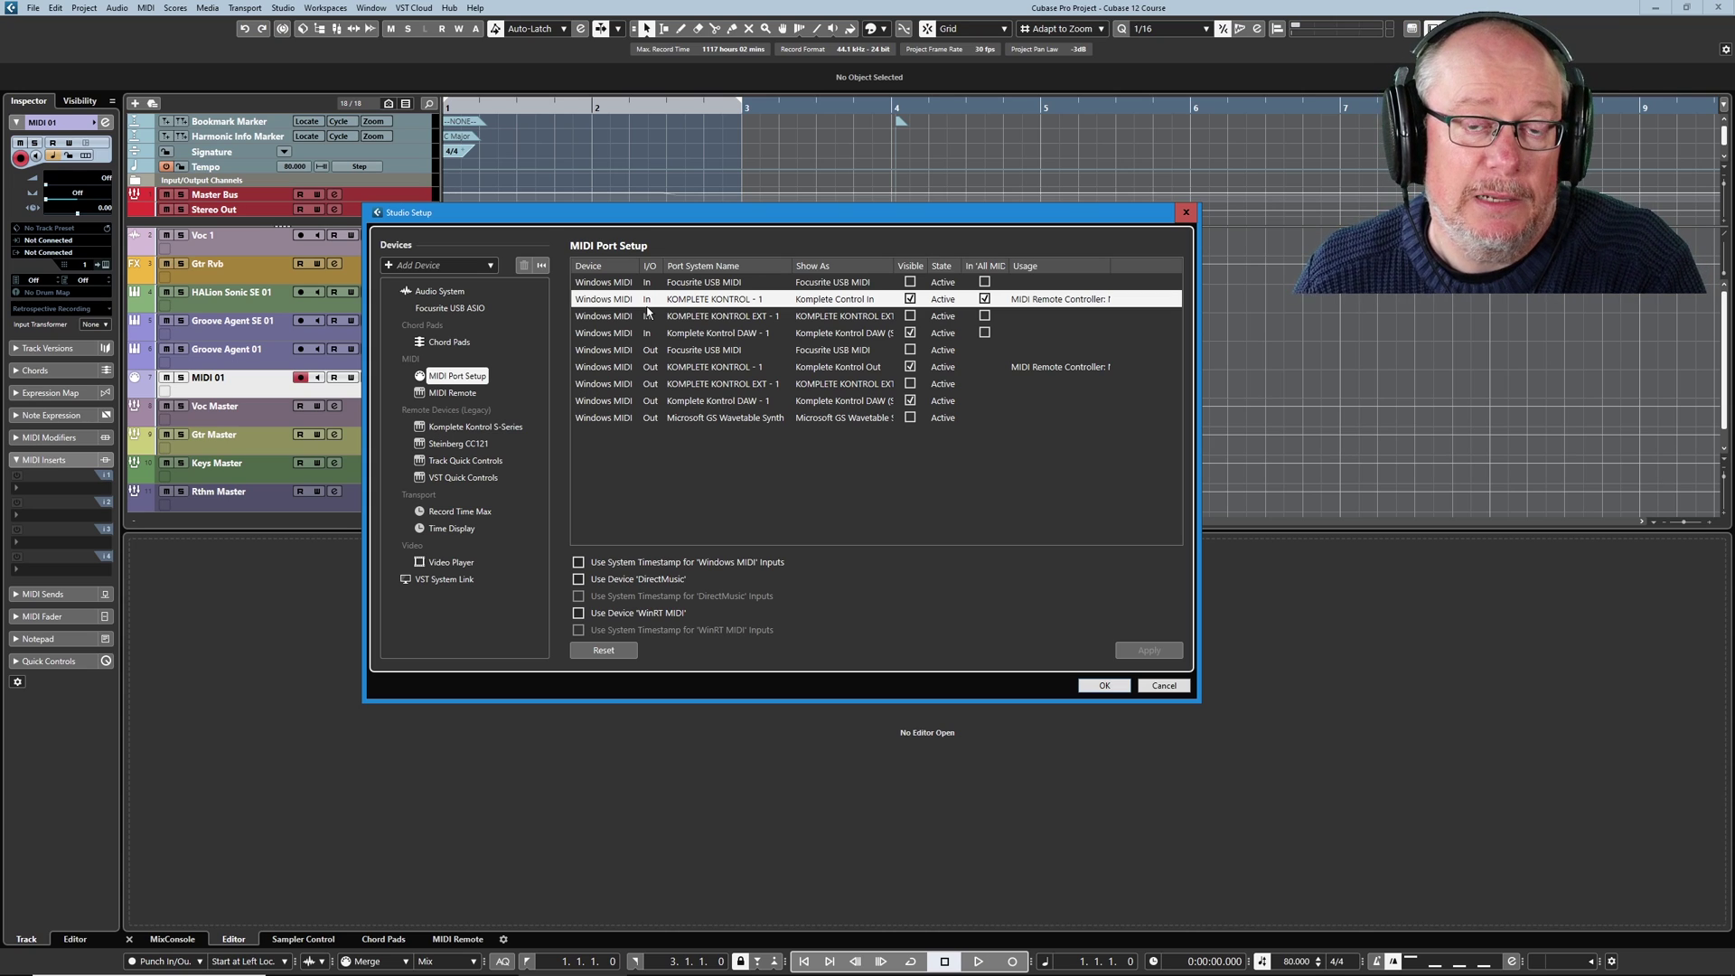
left_click(696, 366)
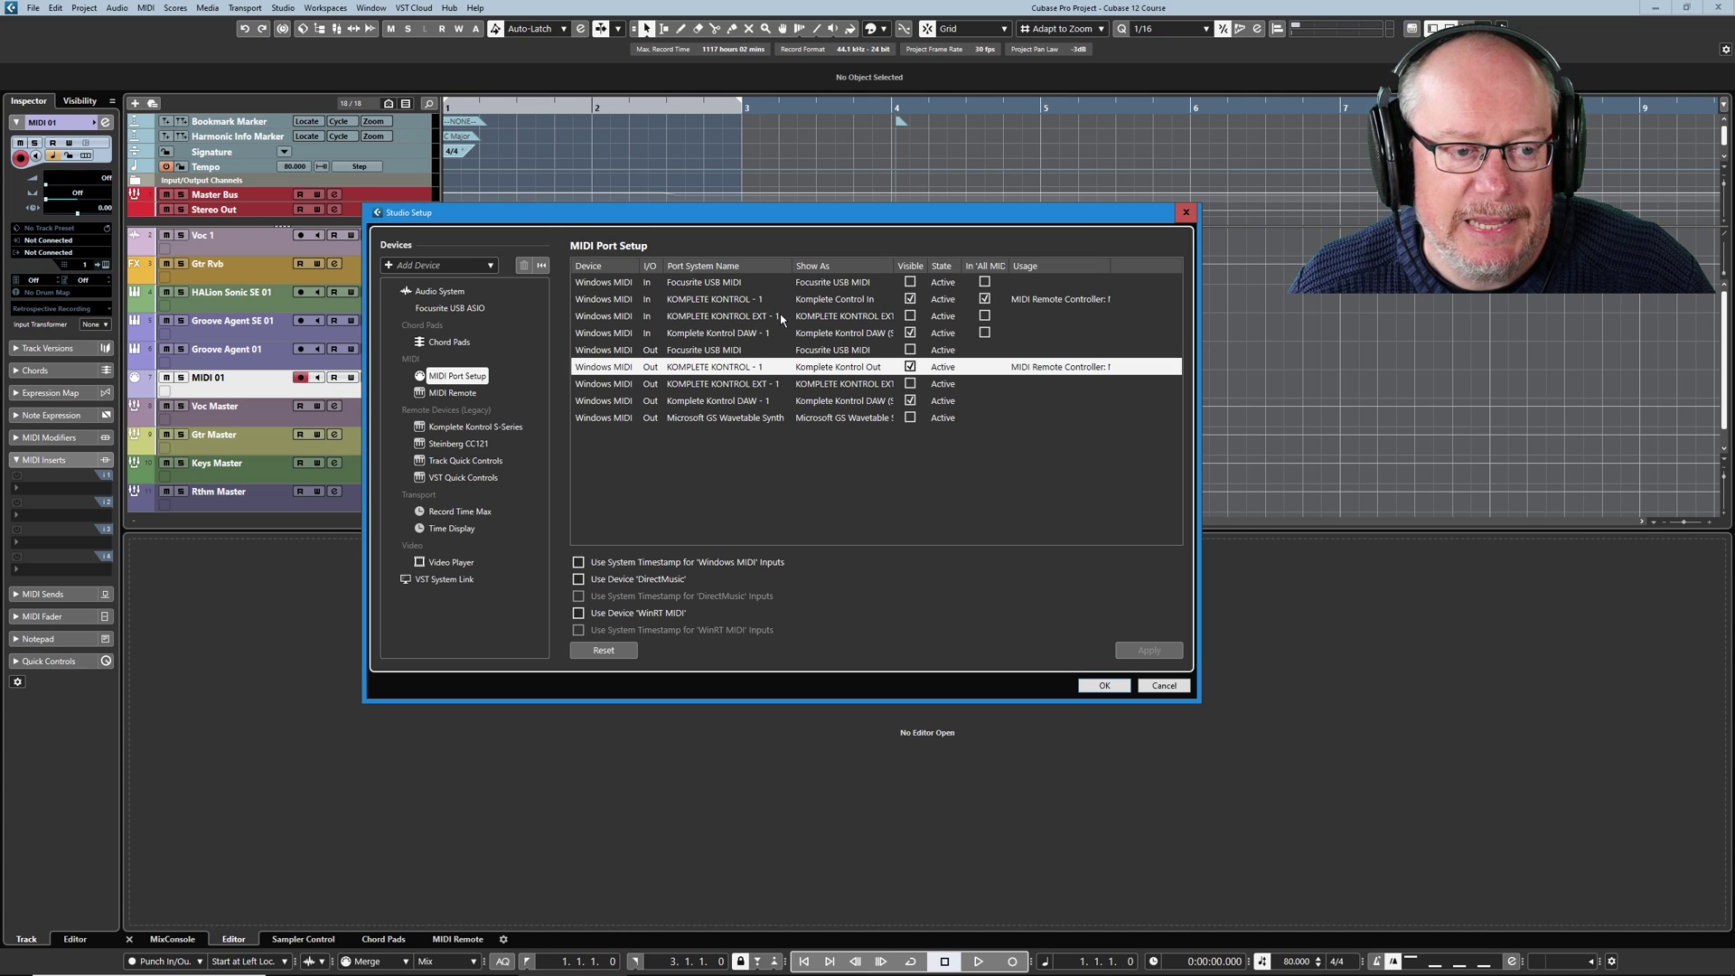
left_click(739, 316)
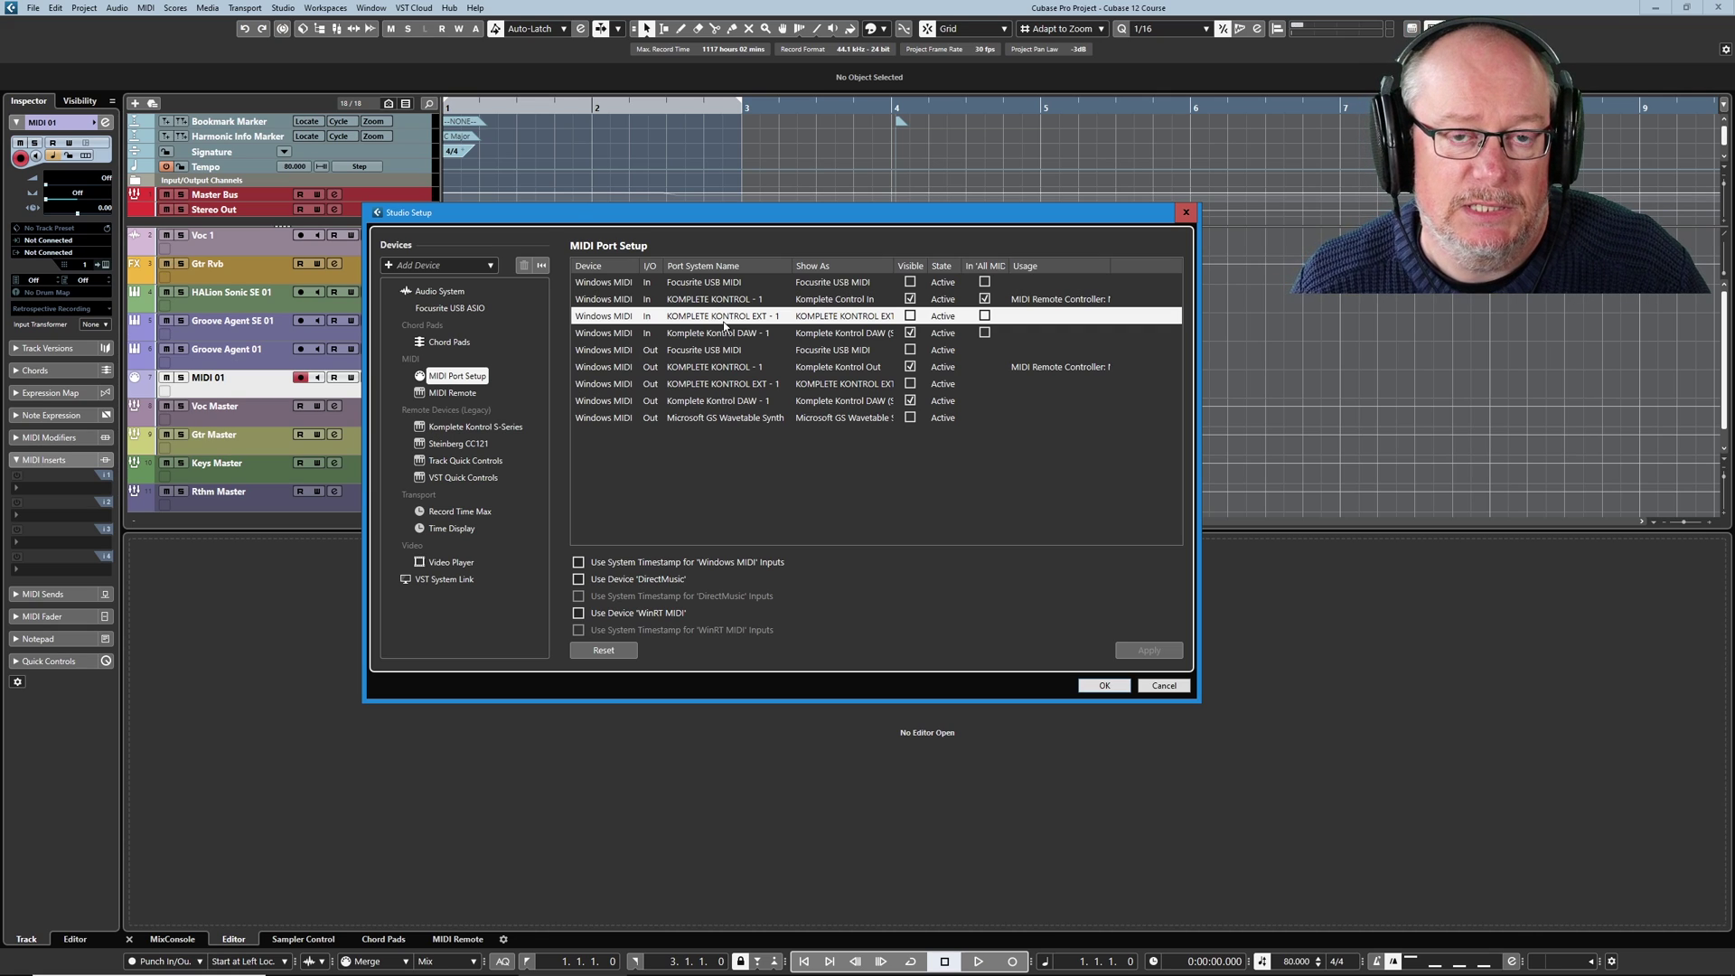
left_click(909, 332)
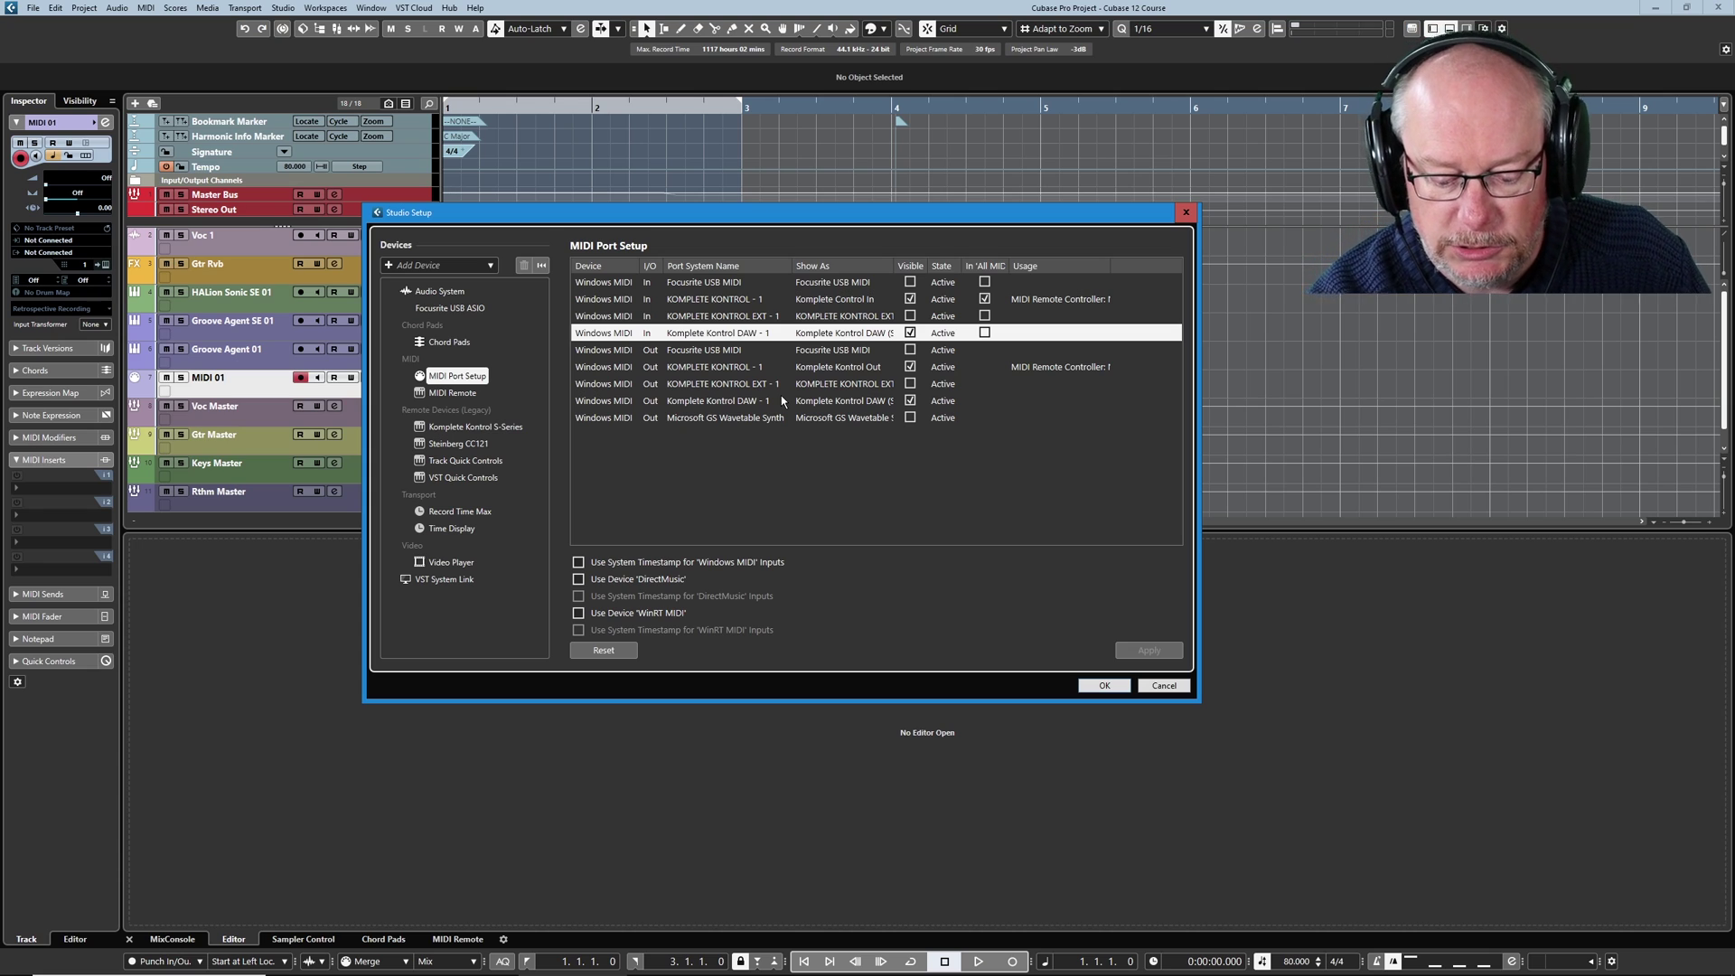
Test MIDI input with brief playback and recording passes; no new MIDI gets recorded.
key("space")
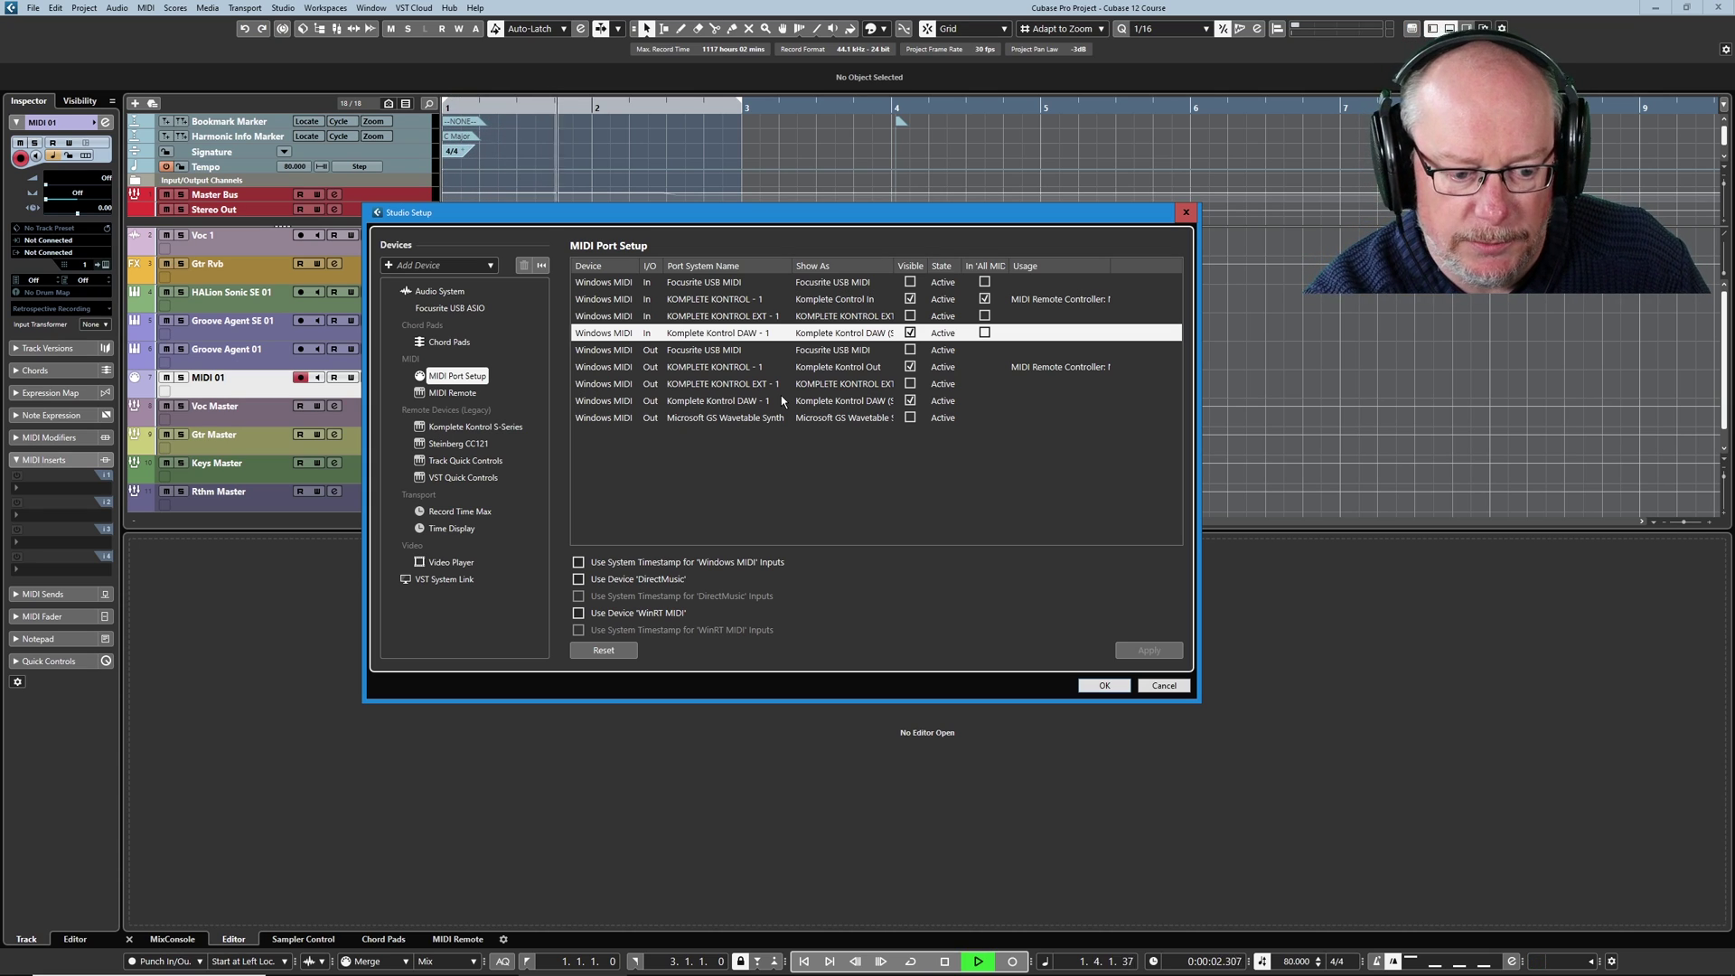
key("space")
key("KP_Multiply")
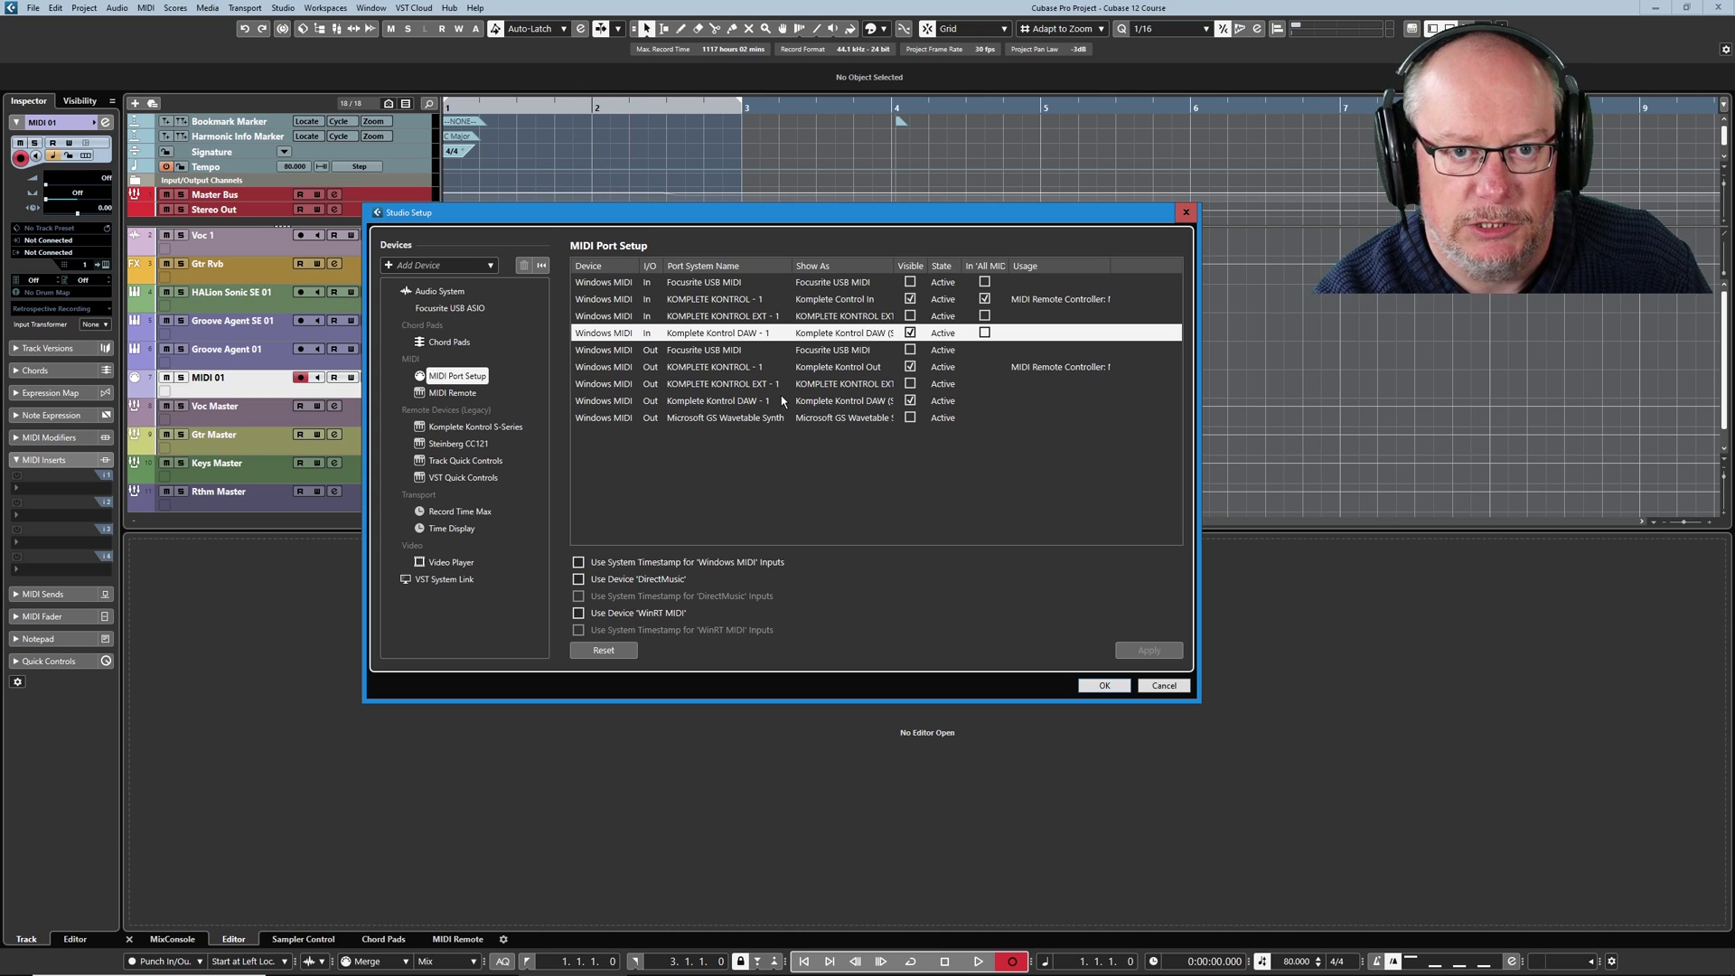
key("space")
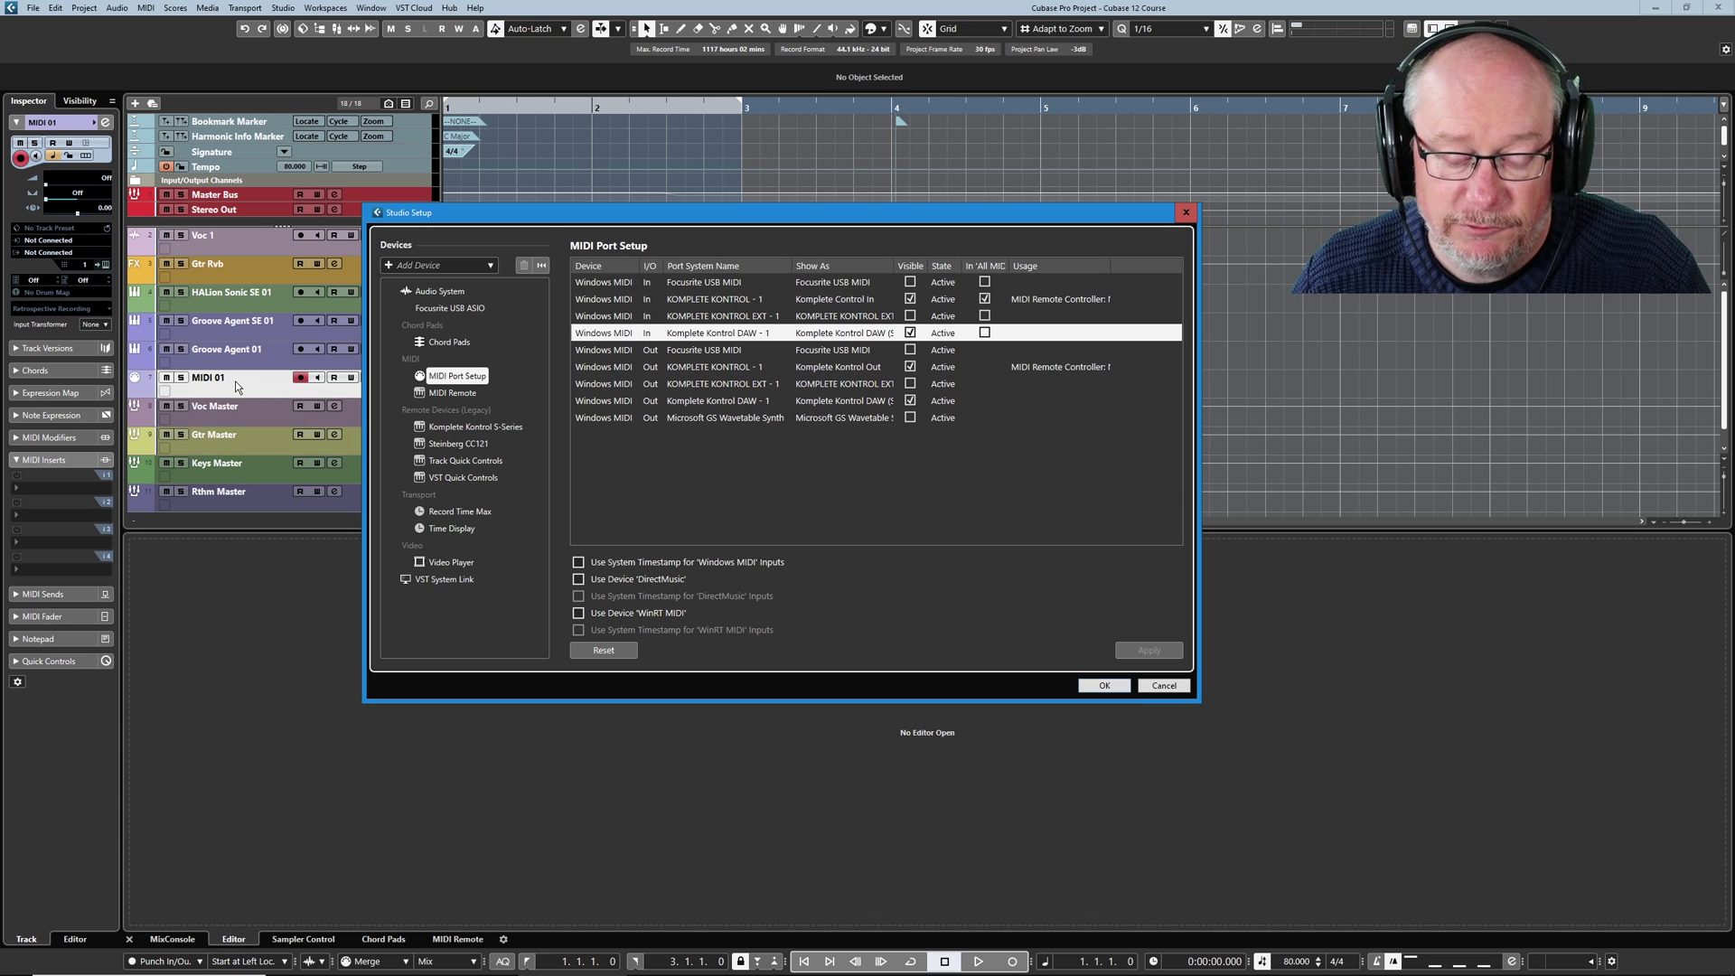
key("KP_Multiply")
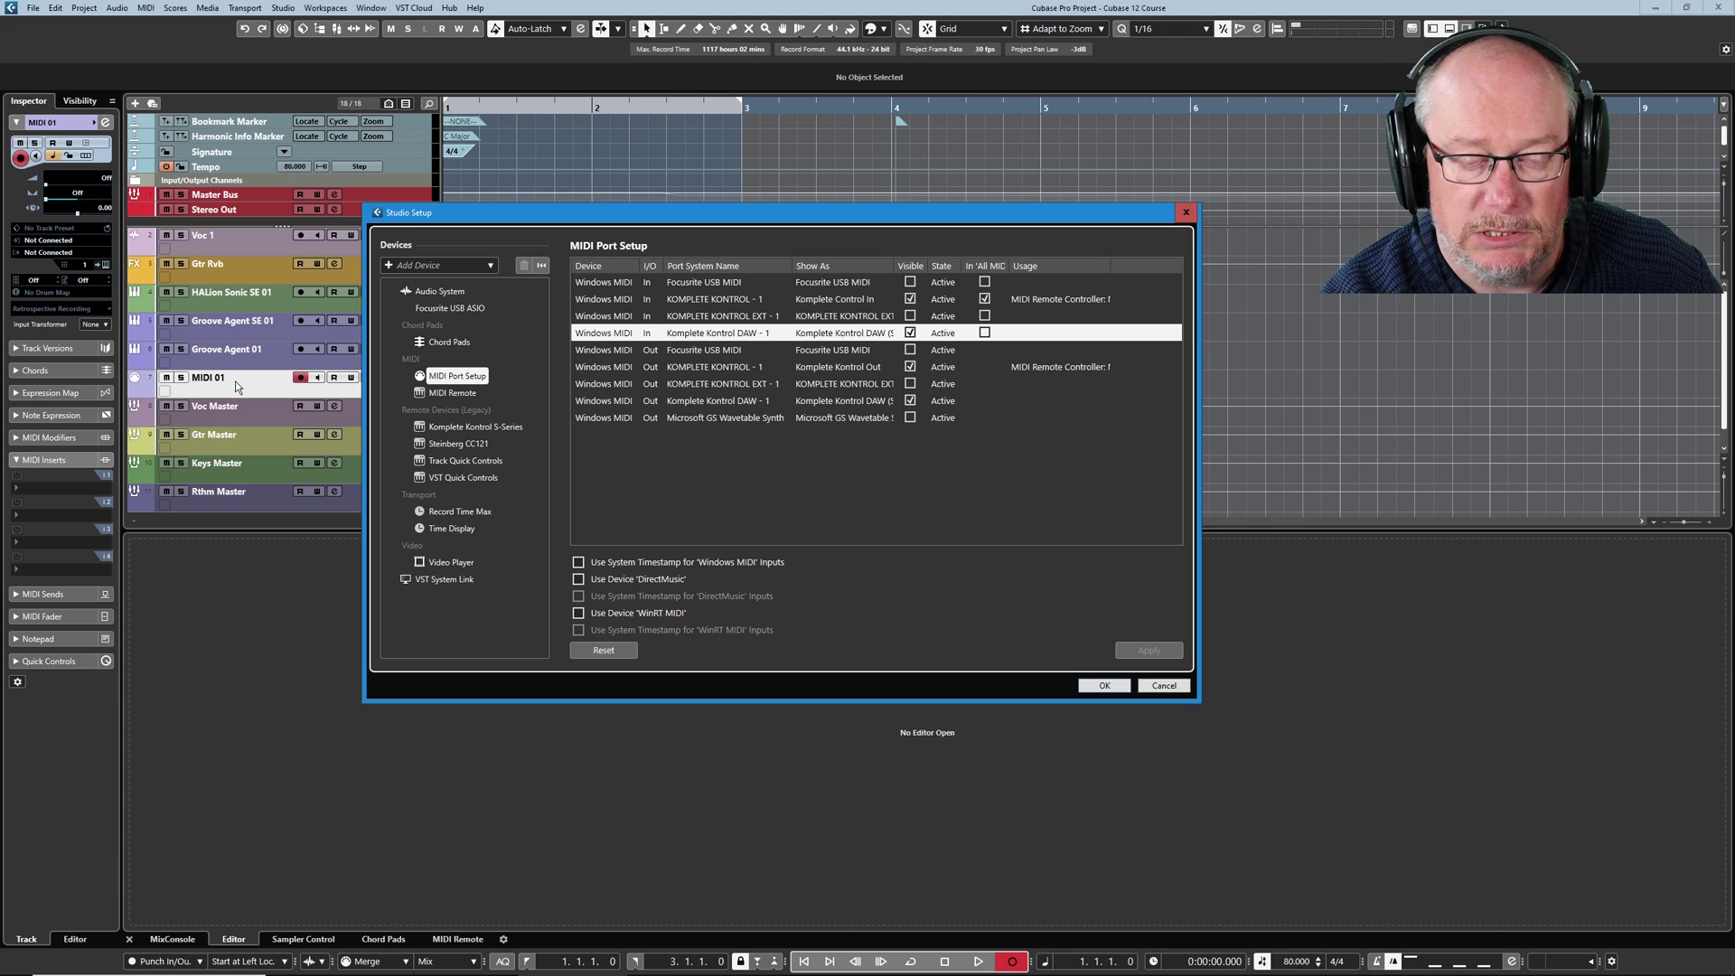
key("KP_0")
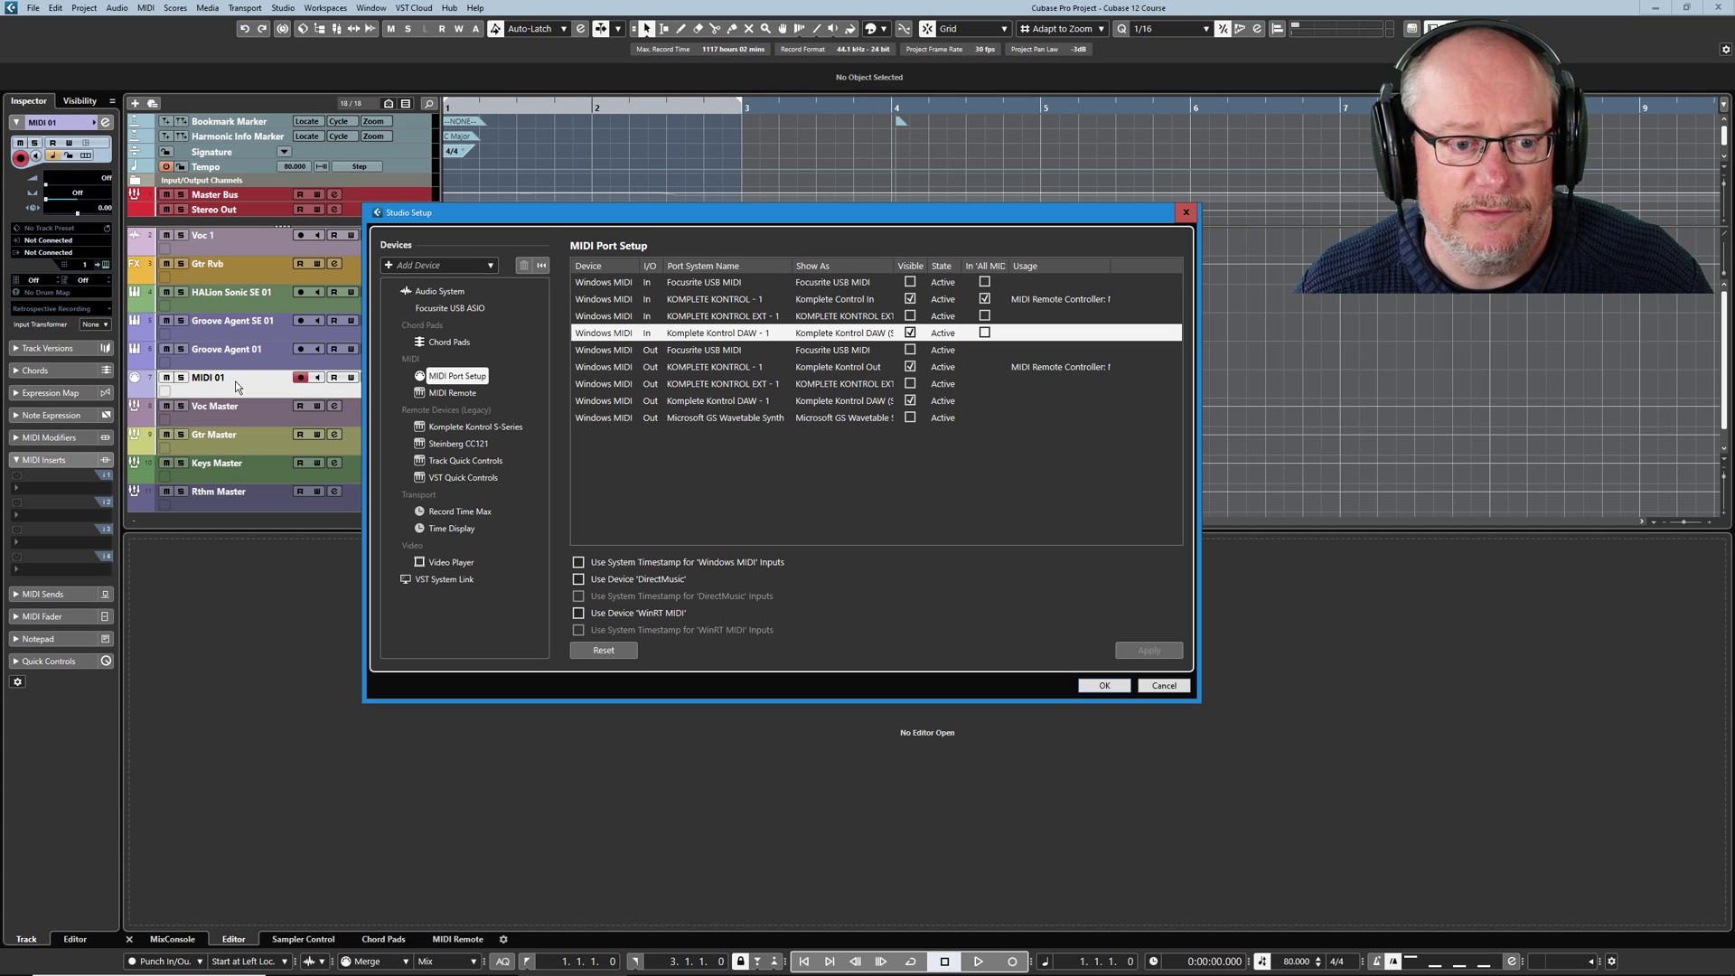
left_click_drag(896, 266, 961, 266)
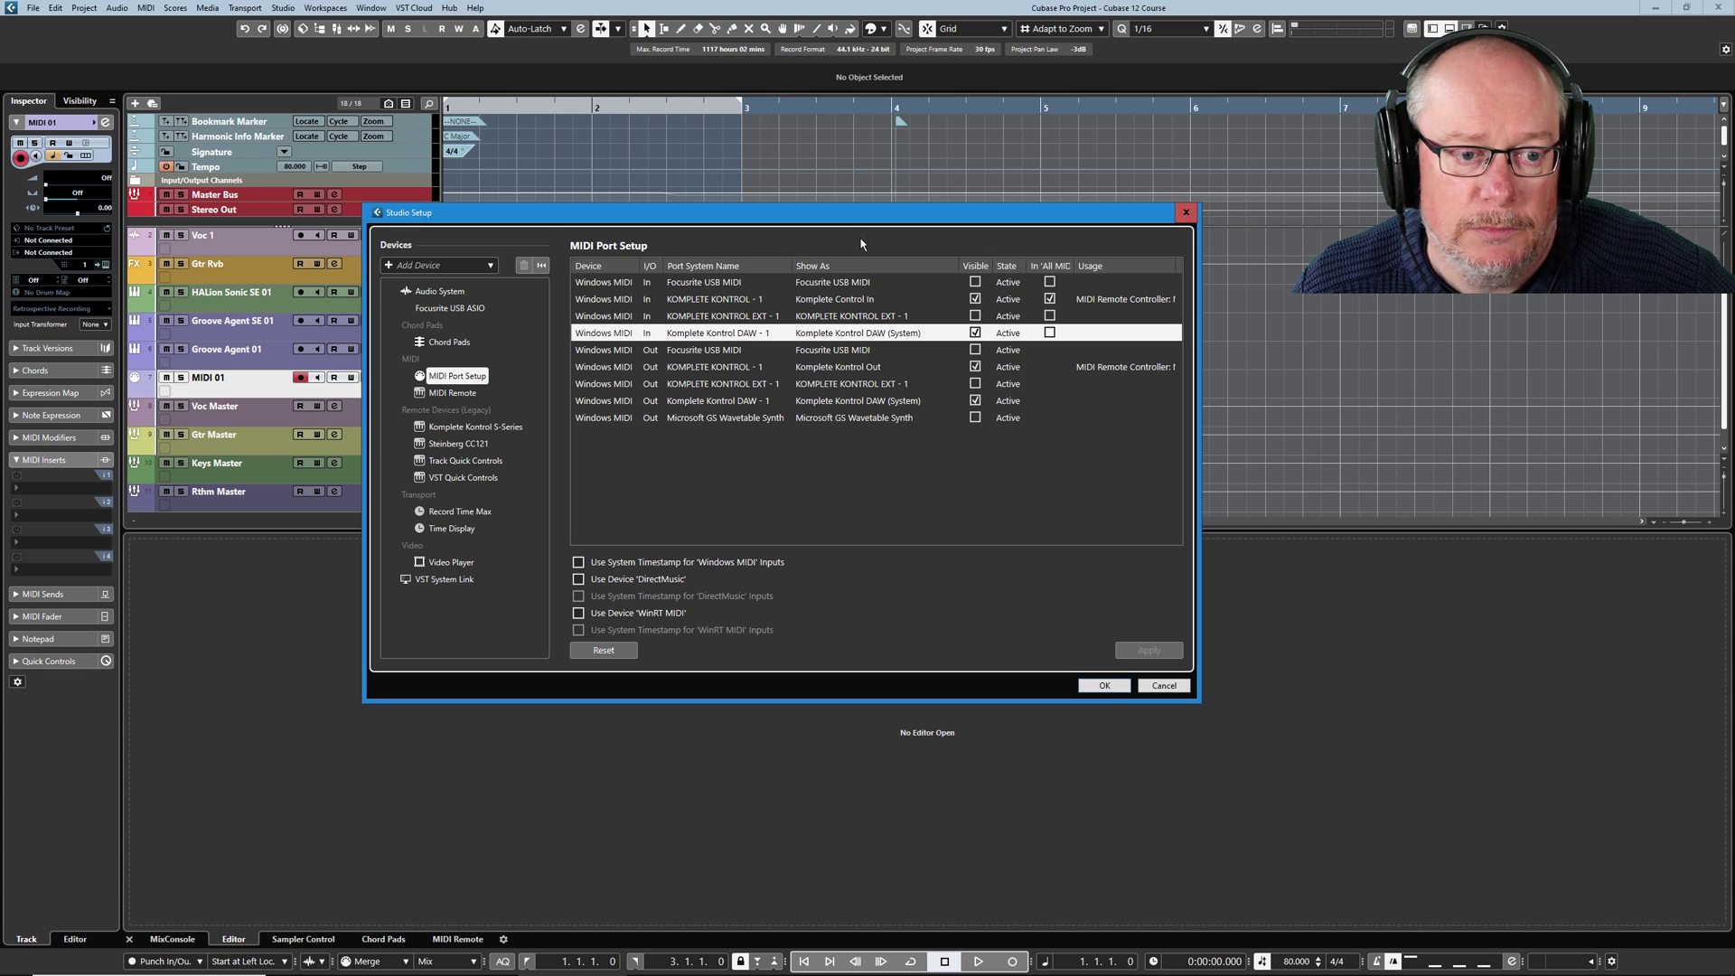
double_click(849, 282)
double_click(867, 300)
key("Down")
key("Down")
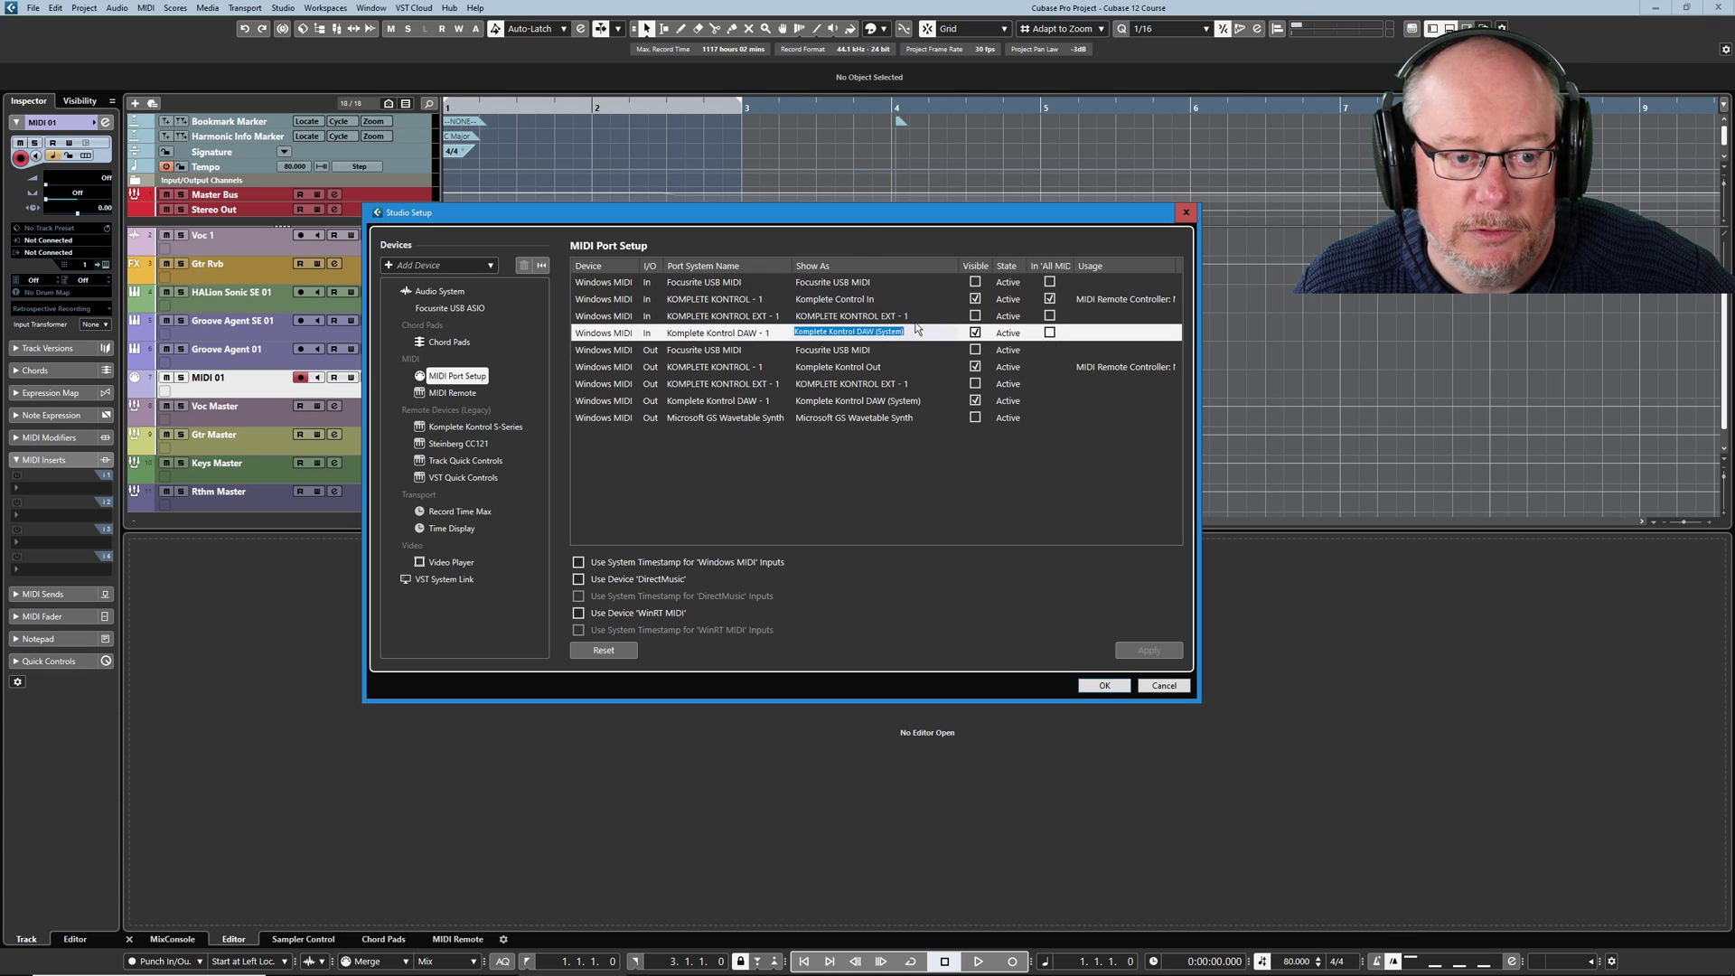
left_click(893, 334)
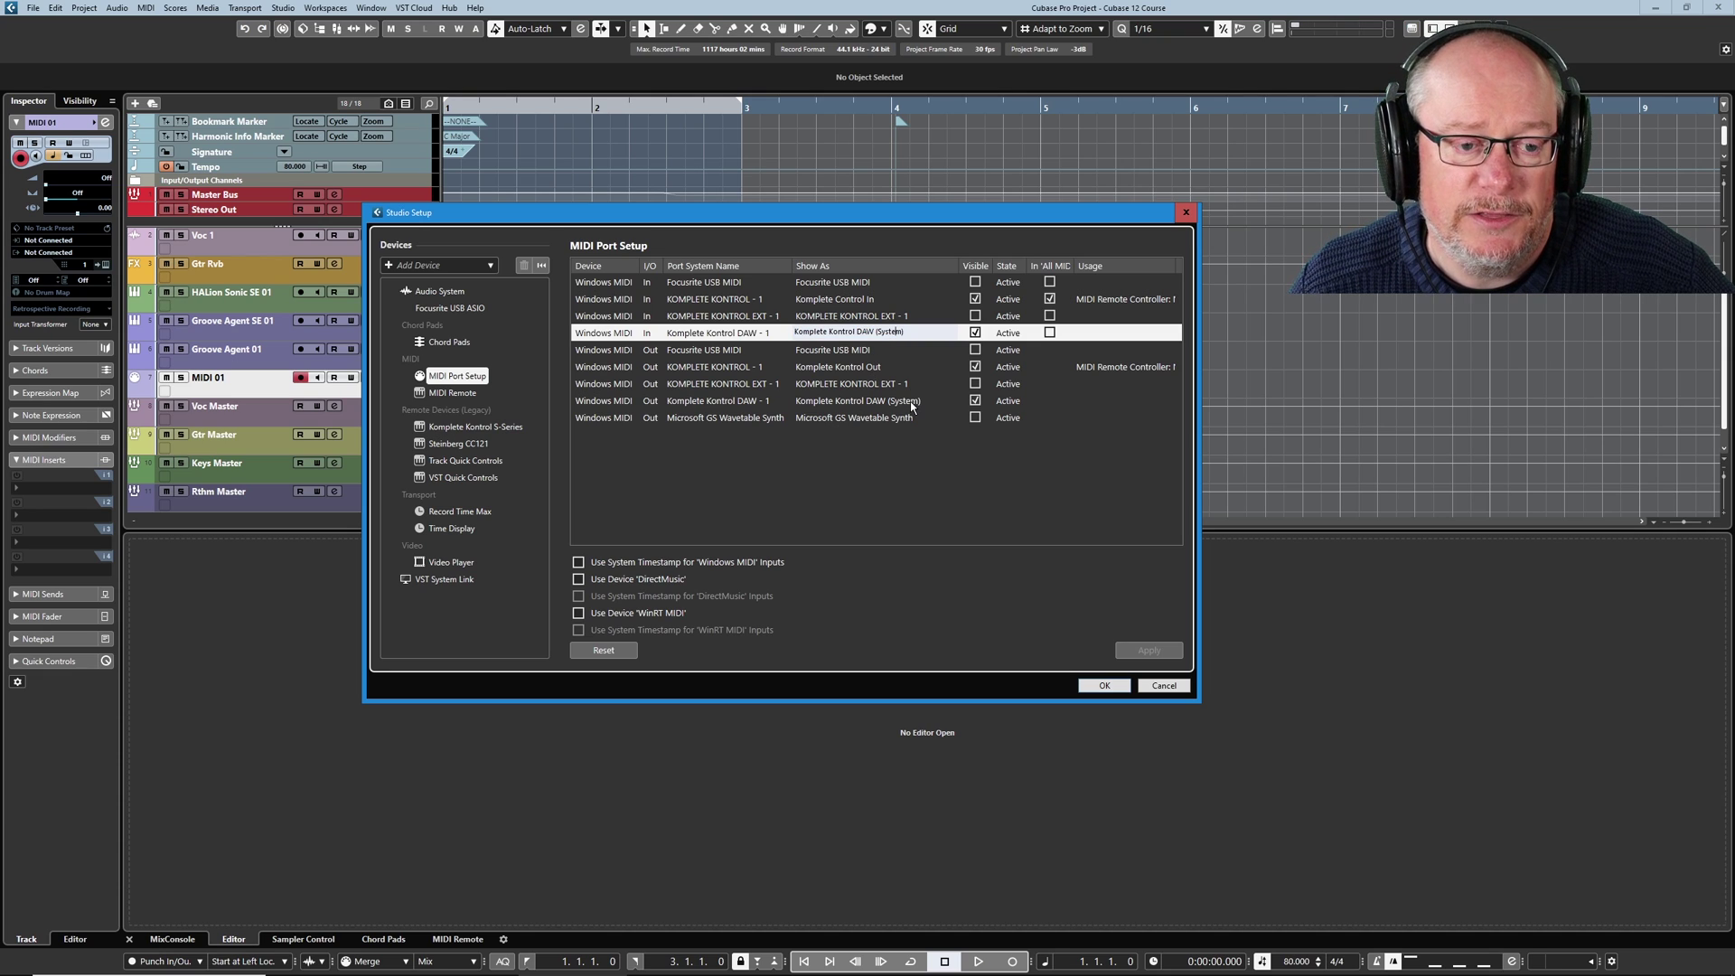
double_click(911, 401)
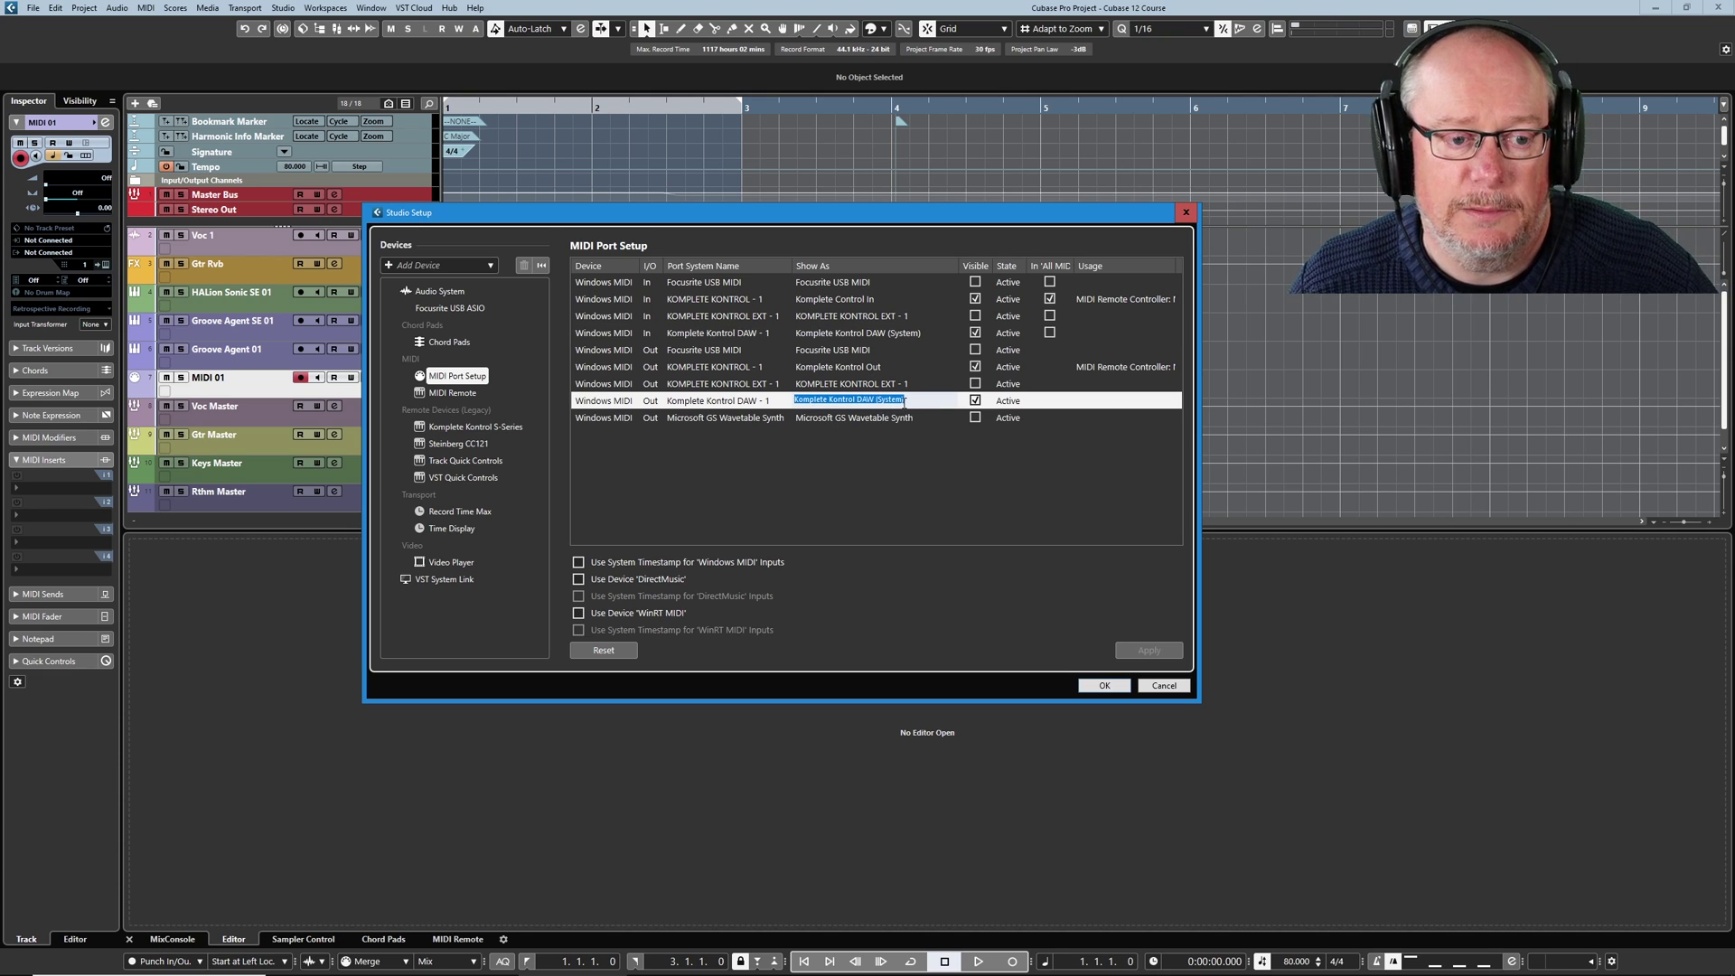
key("Return")
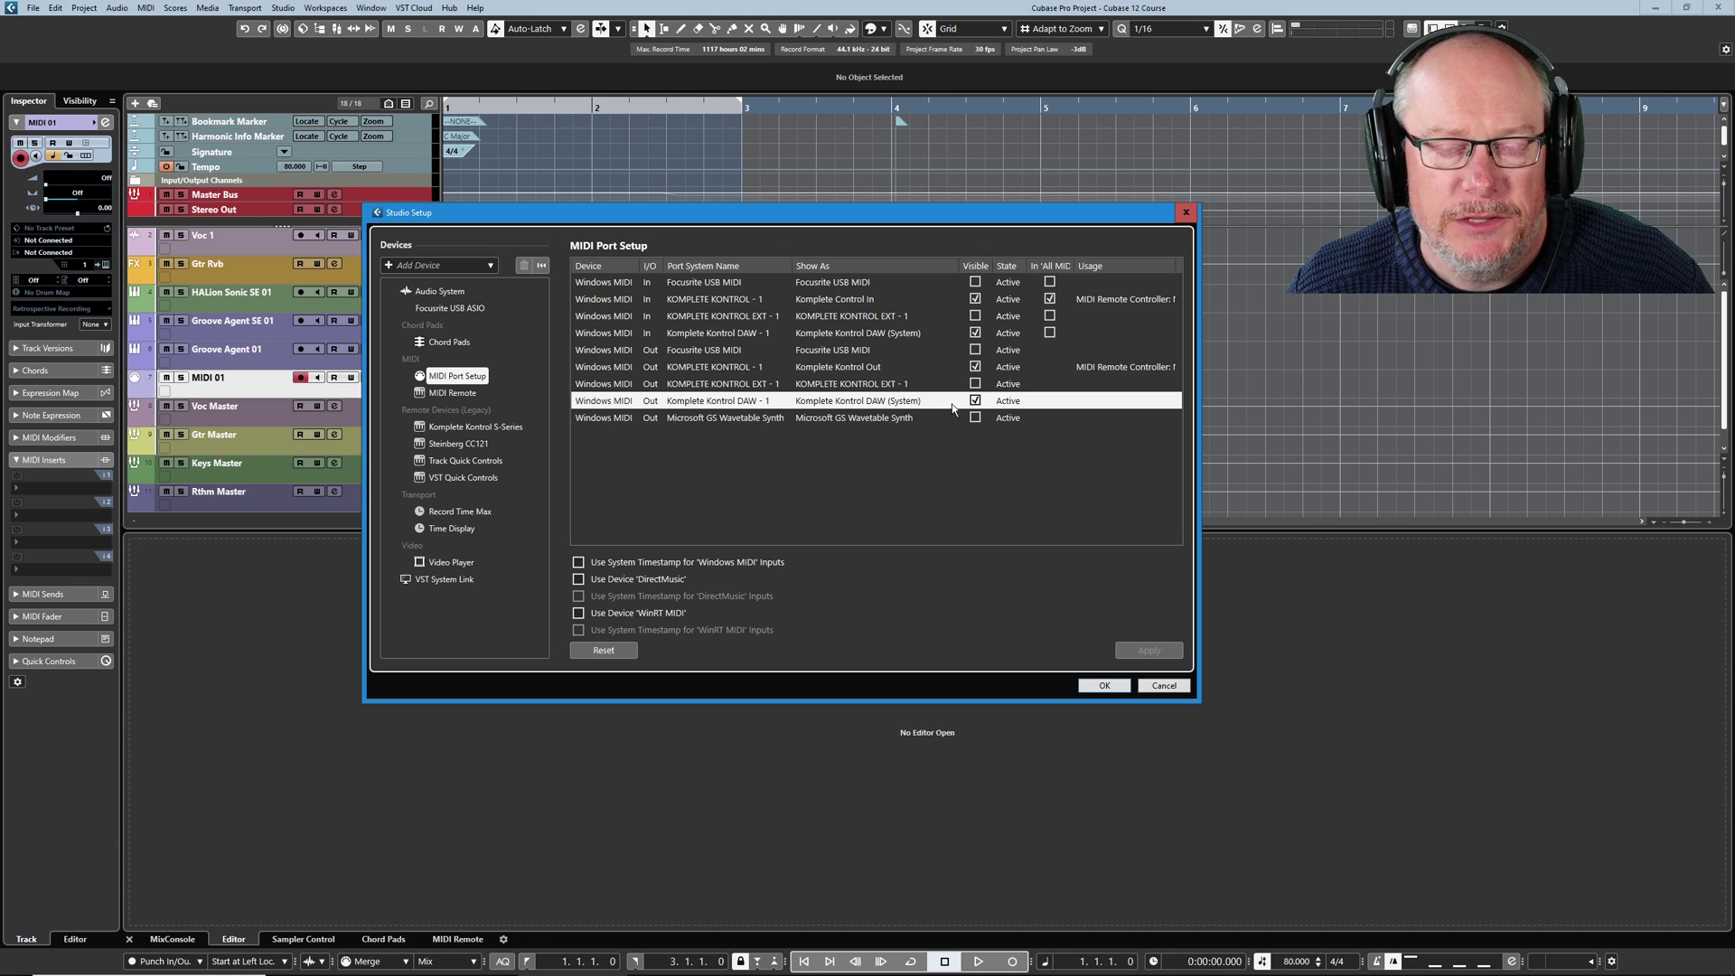
Close Studio Setup, select the HALion Sonic SE 01 track, and list its Input Routing choices.
left_click(1164, 686)
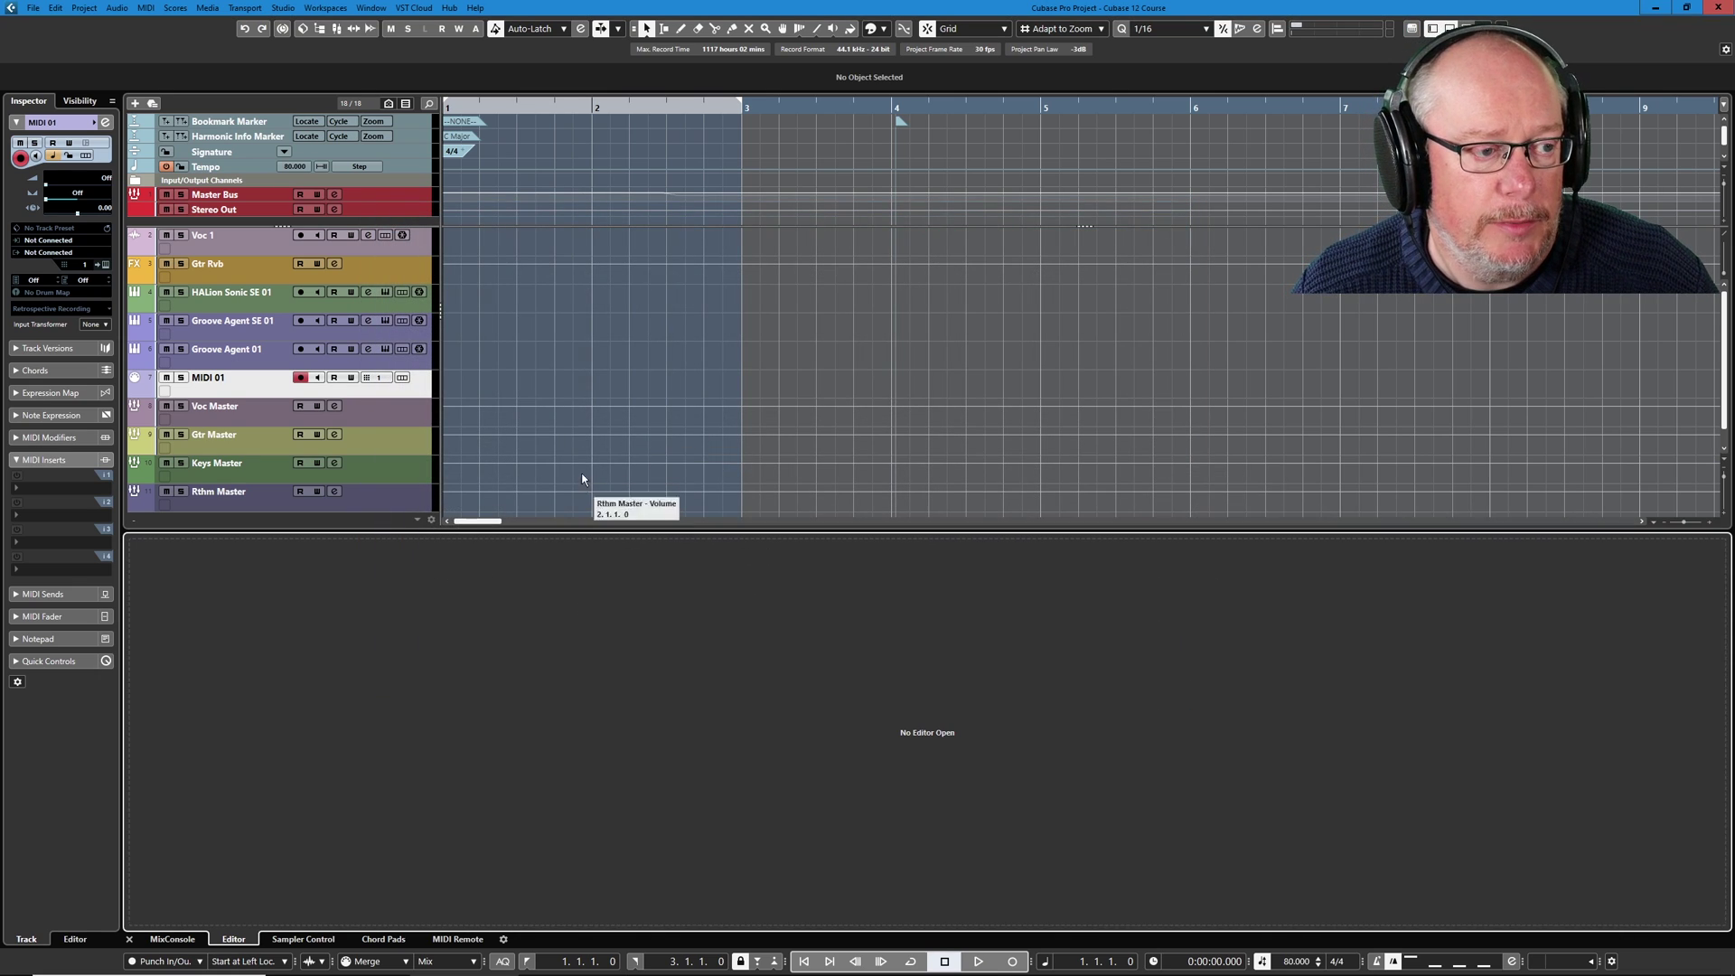
left_click(259, 289)
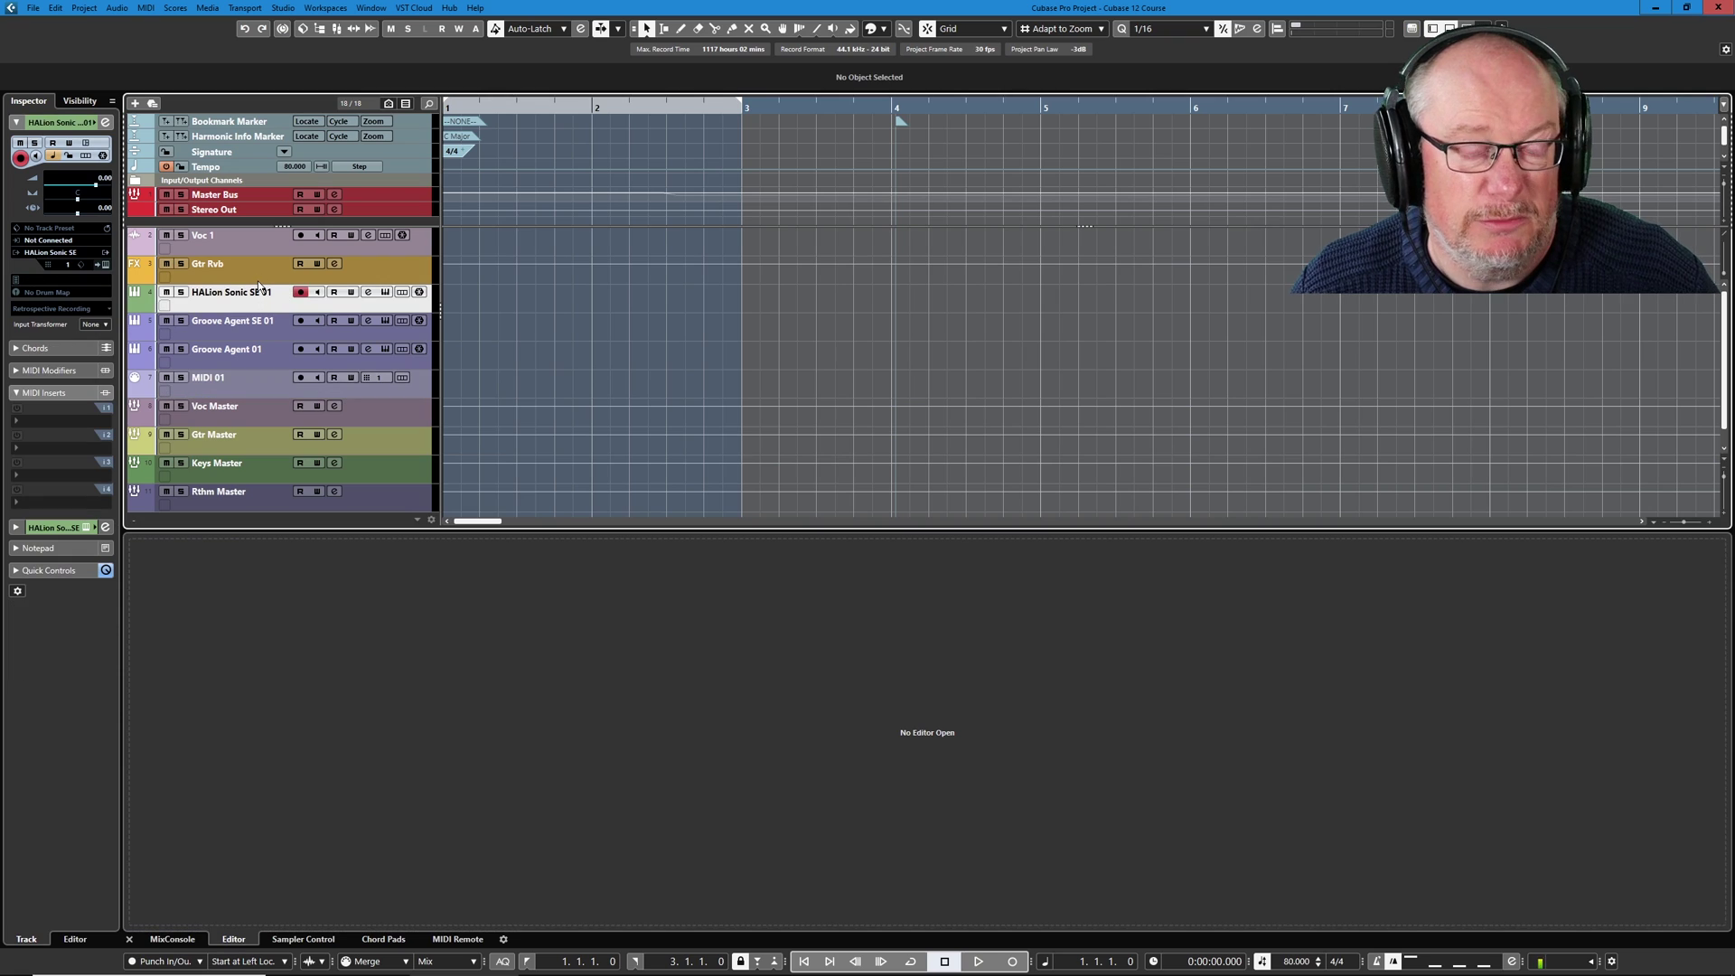
left_click(64, 246)
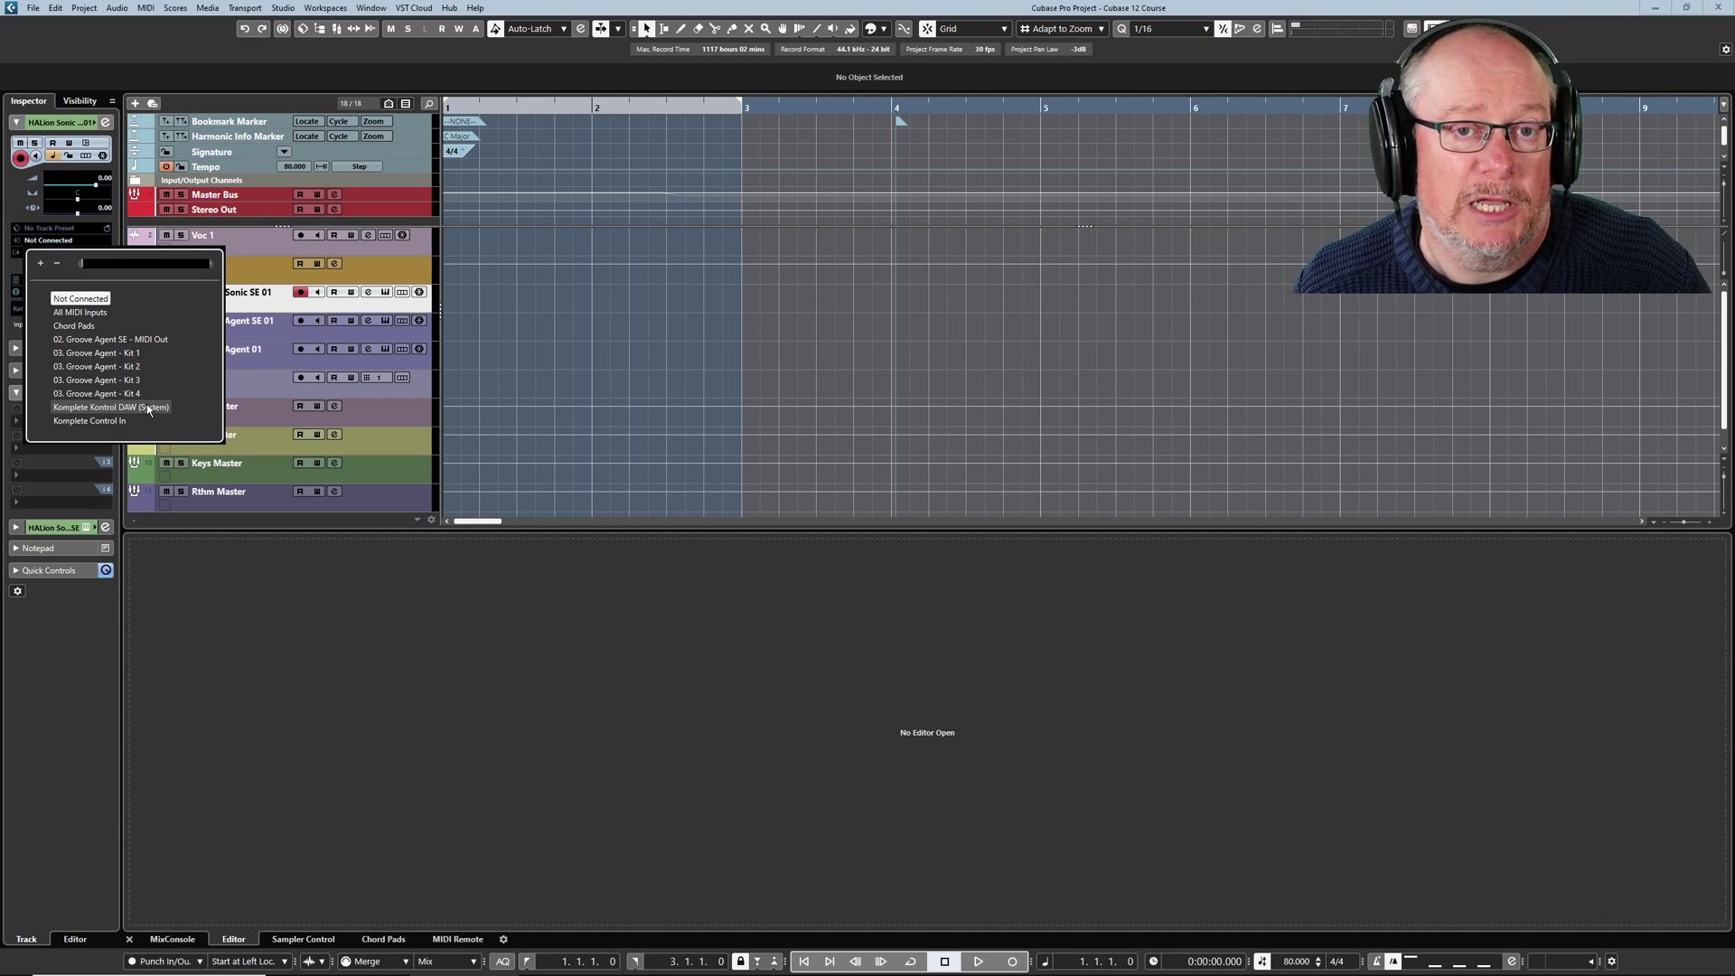
Set the HALion Sonic SE 01 track's Input Routing to Komplete Control In.
left_click(94, 419)
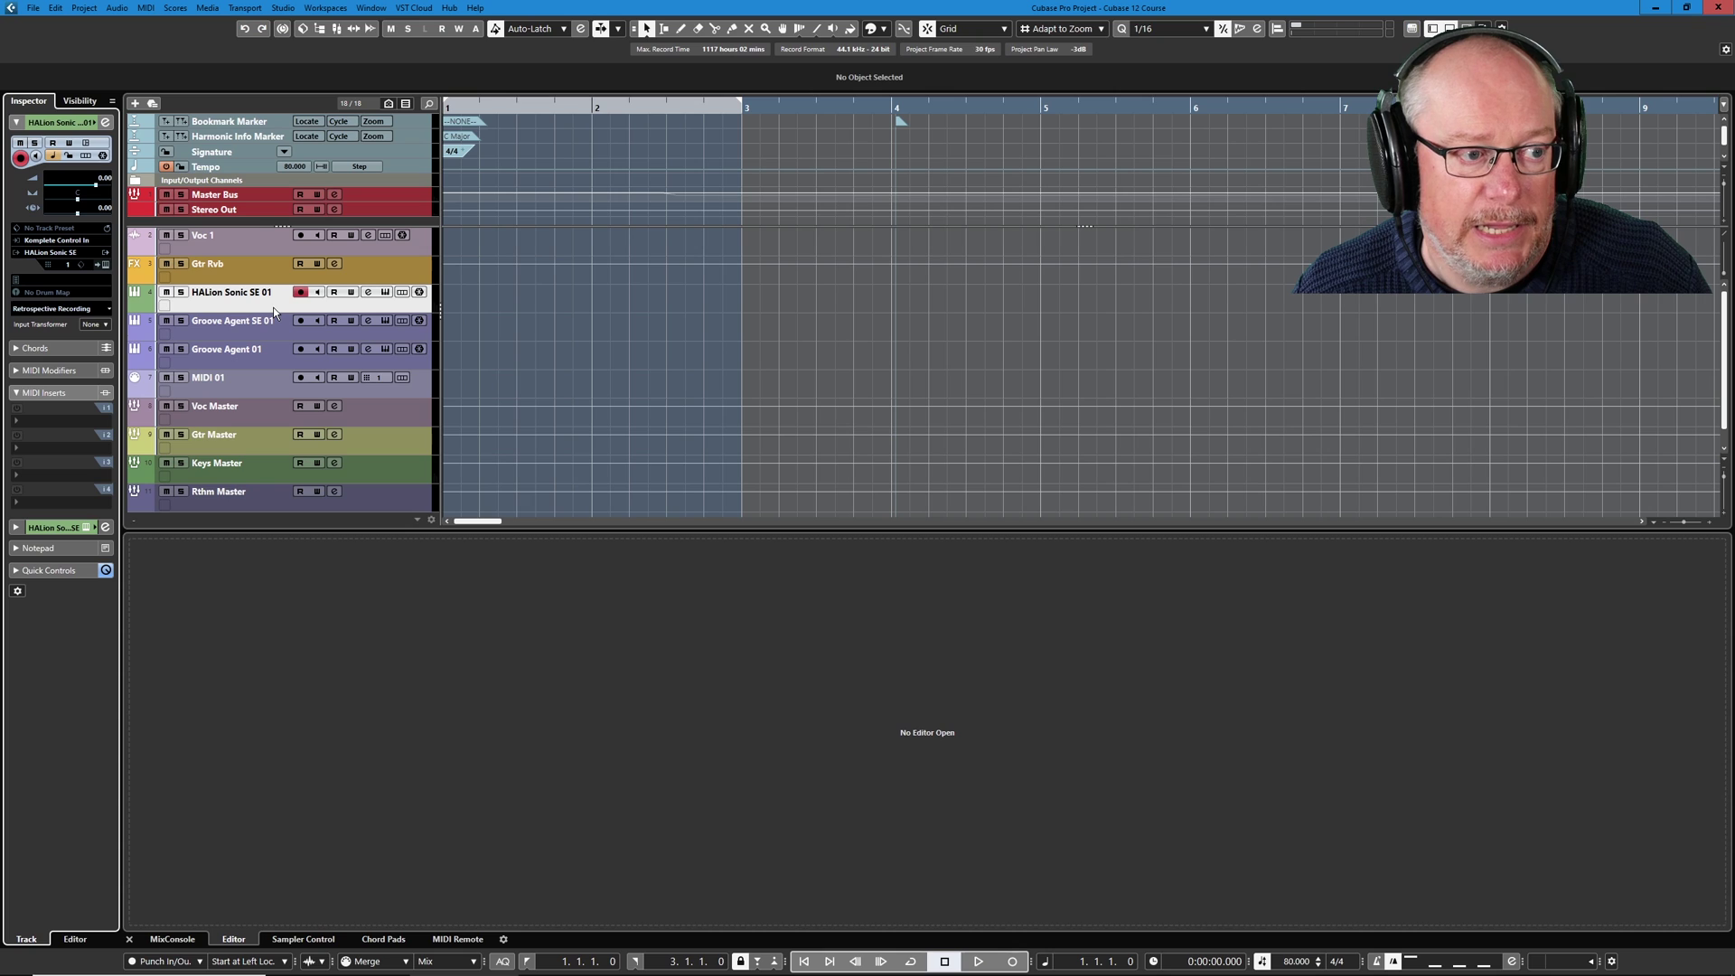
Open the HALion Sonic SE 01 instrument window, showing YAMAHA S90ES Piano and Spacious Marimba.
left_click(385, 292)
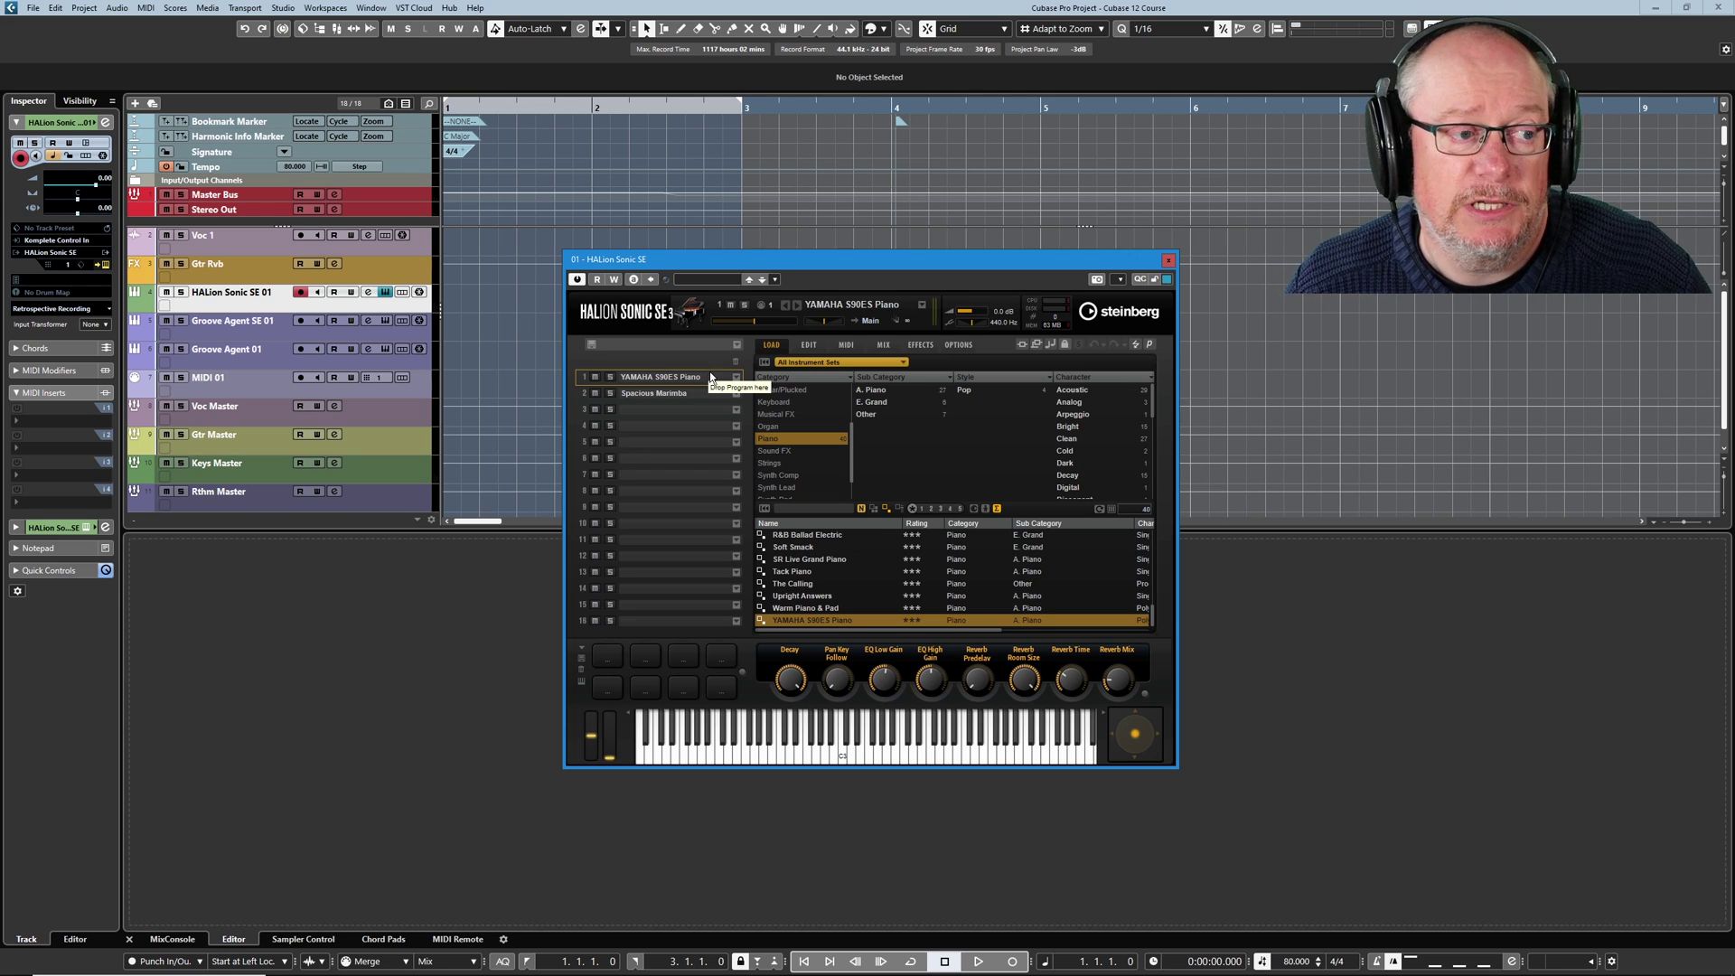
Change the HALion Sonic SE 01 track's MIDI channel from 1 to 2.
left_click(70, 266)
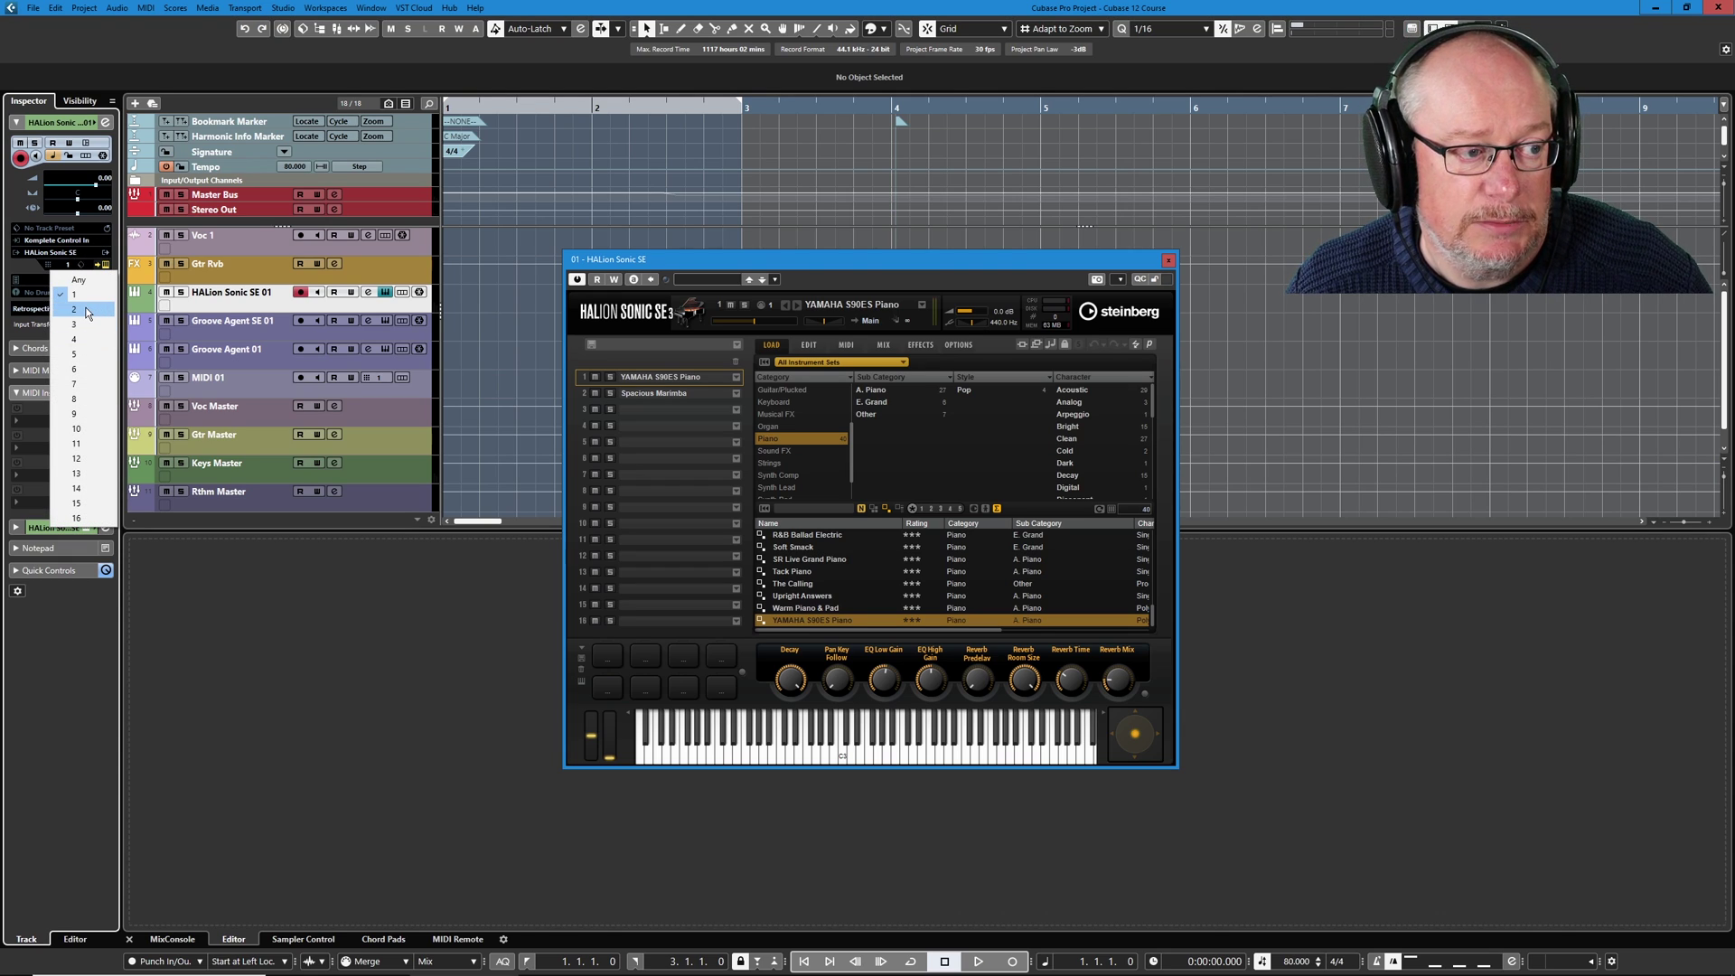
left_click(86, 310)
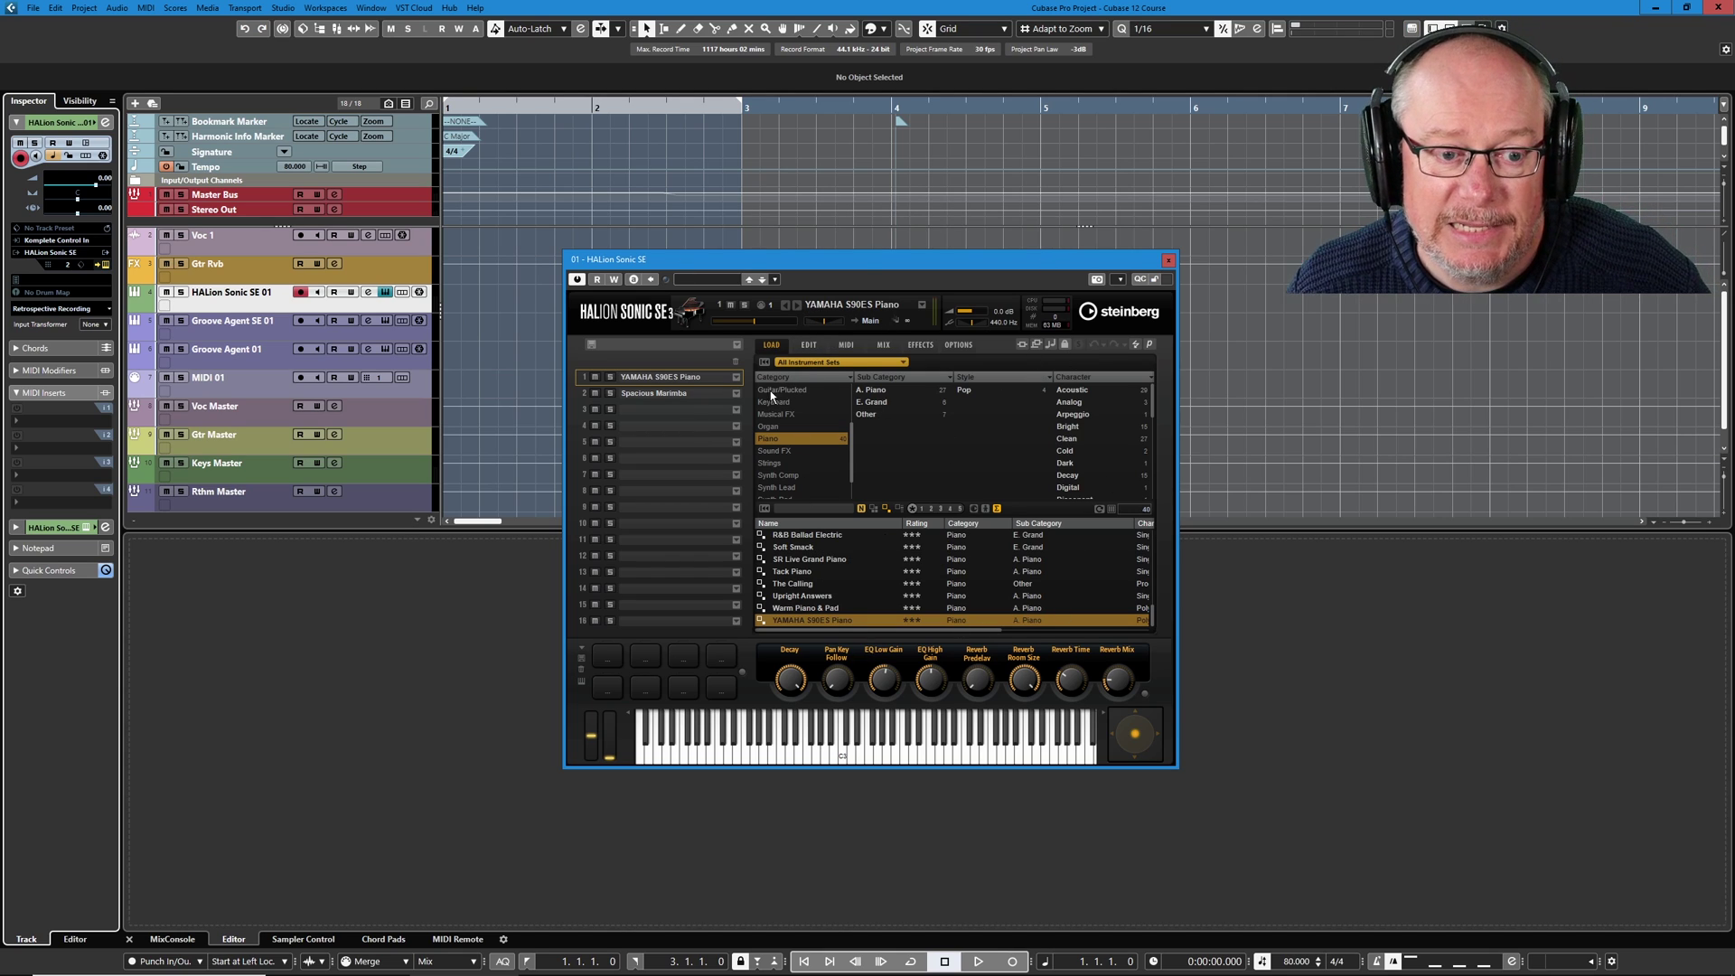
Select slot 2, Spacious Marimba, in the HALion Sonic SE slot rack.
left_click(658, 394)
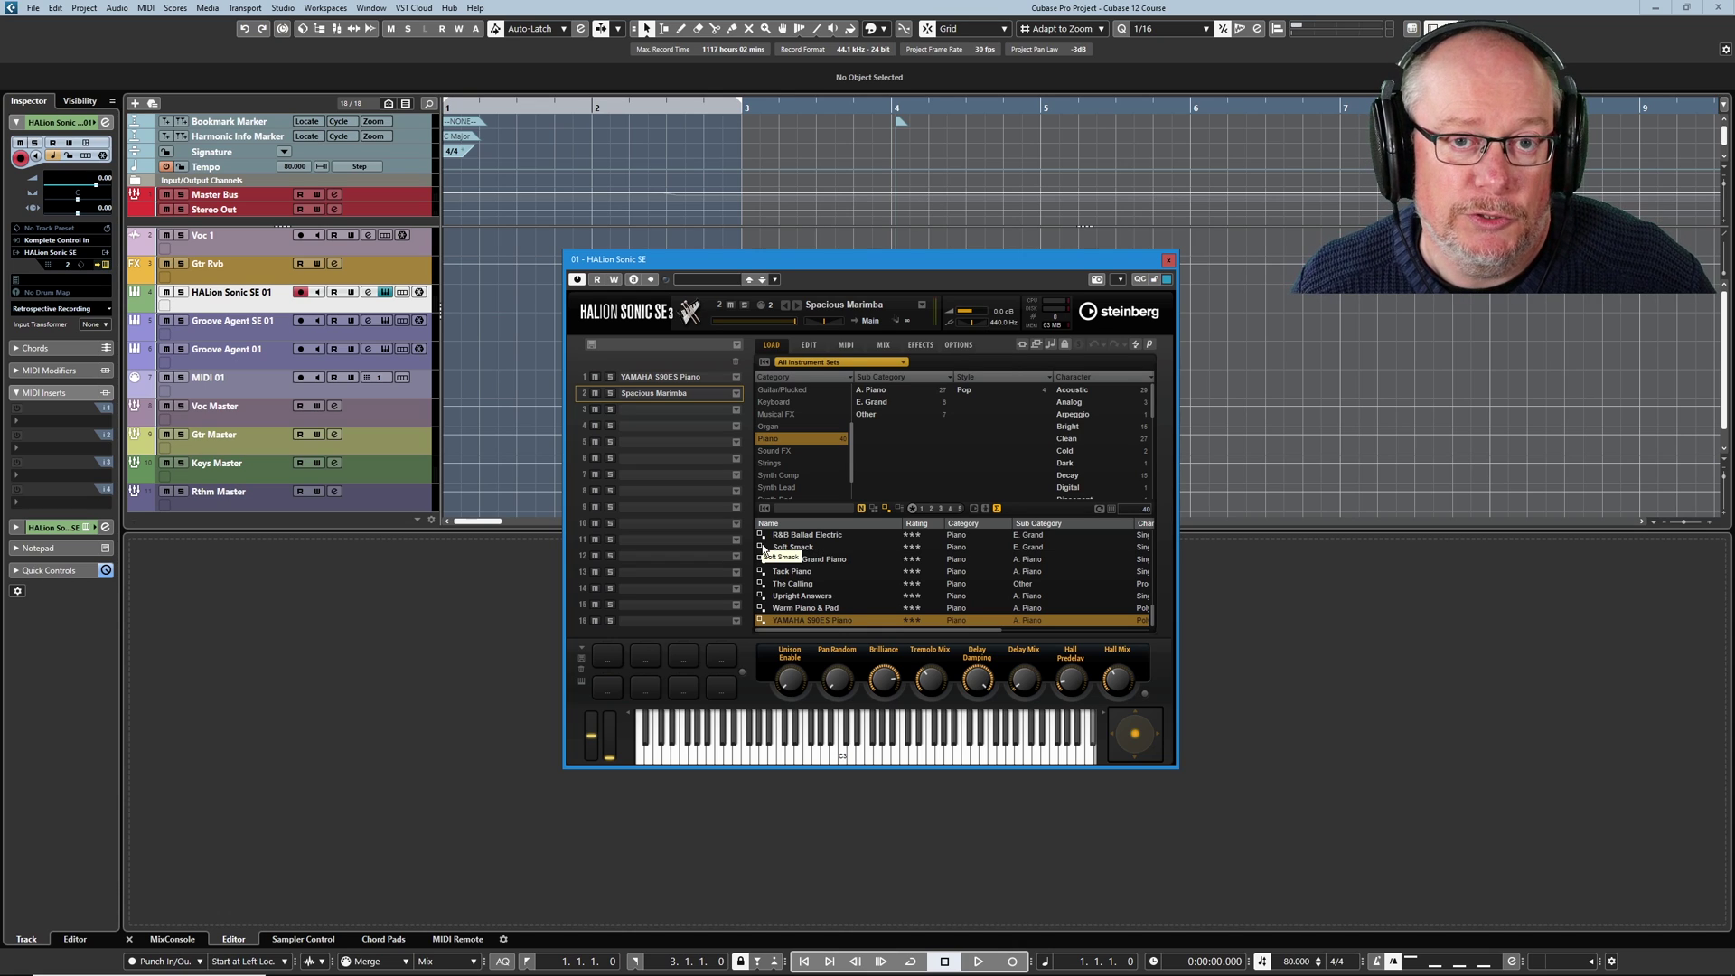
Close HALion Sonic SE, then reopen MIDI Port Setup enlarged, review the ports, and close it.
left_click(1168, 260)
left_click(283, 8)
mouse_move(325, 7)
left_click(325, 276)
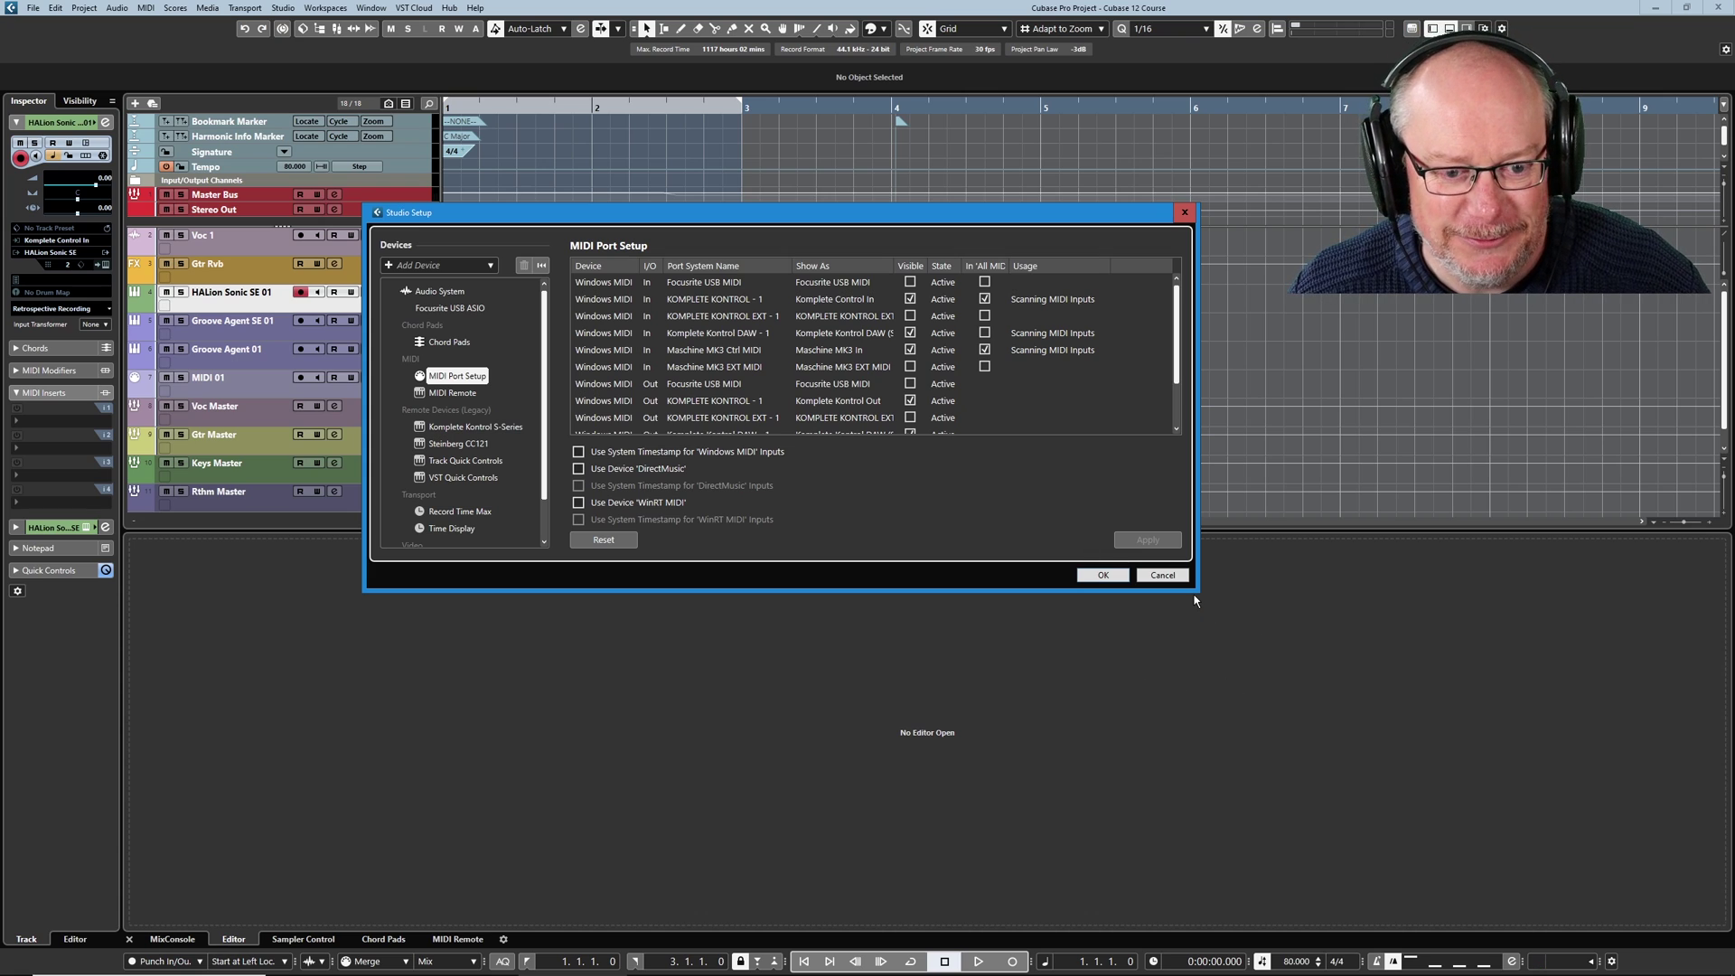
left_click_drag(1197, 592, 1267, 765)
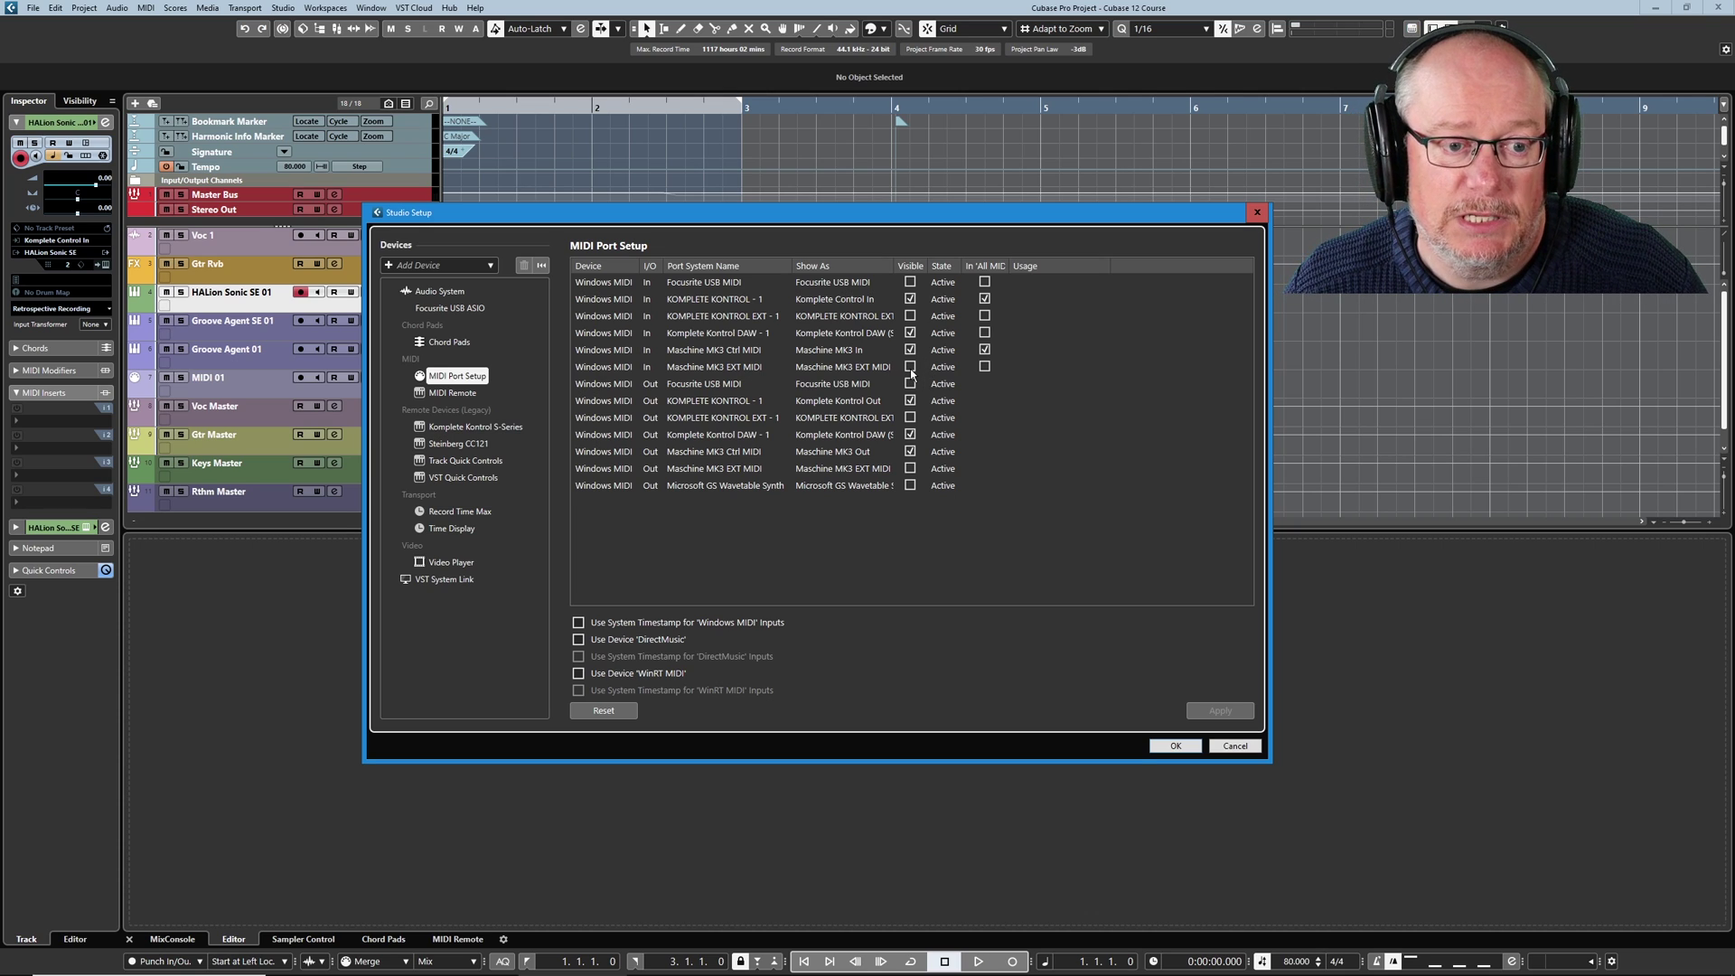
key("Escape")
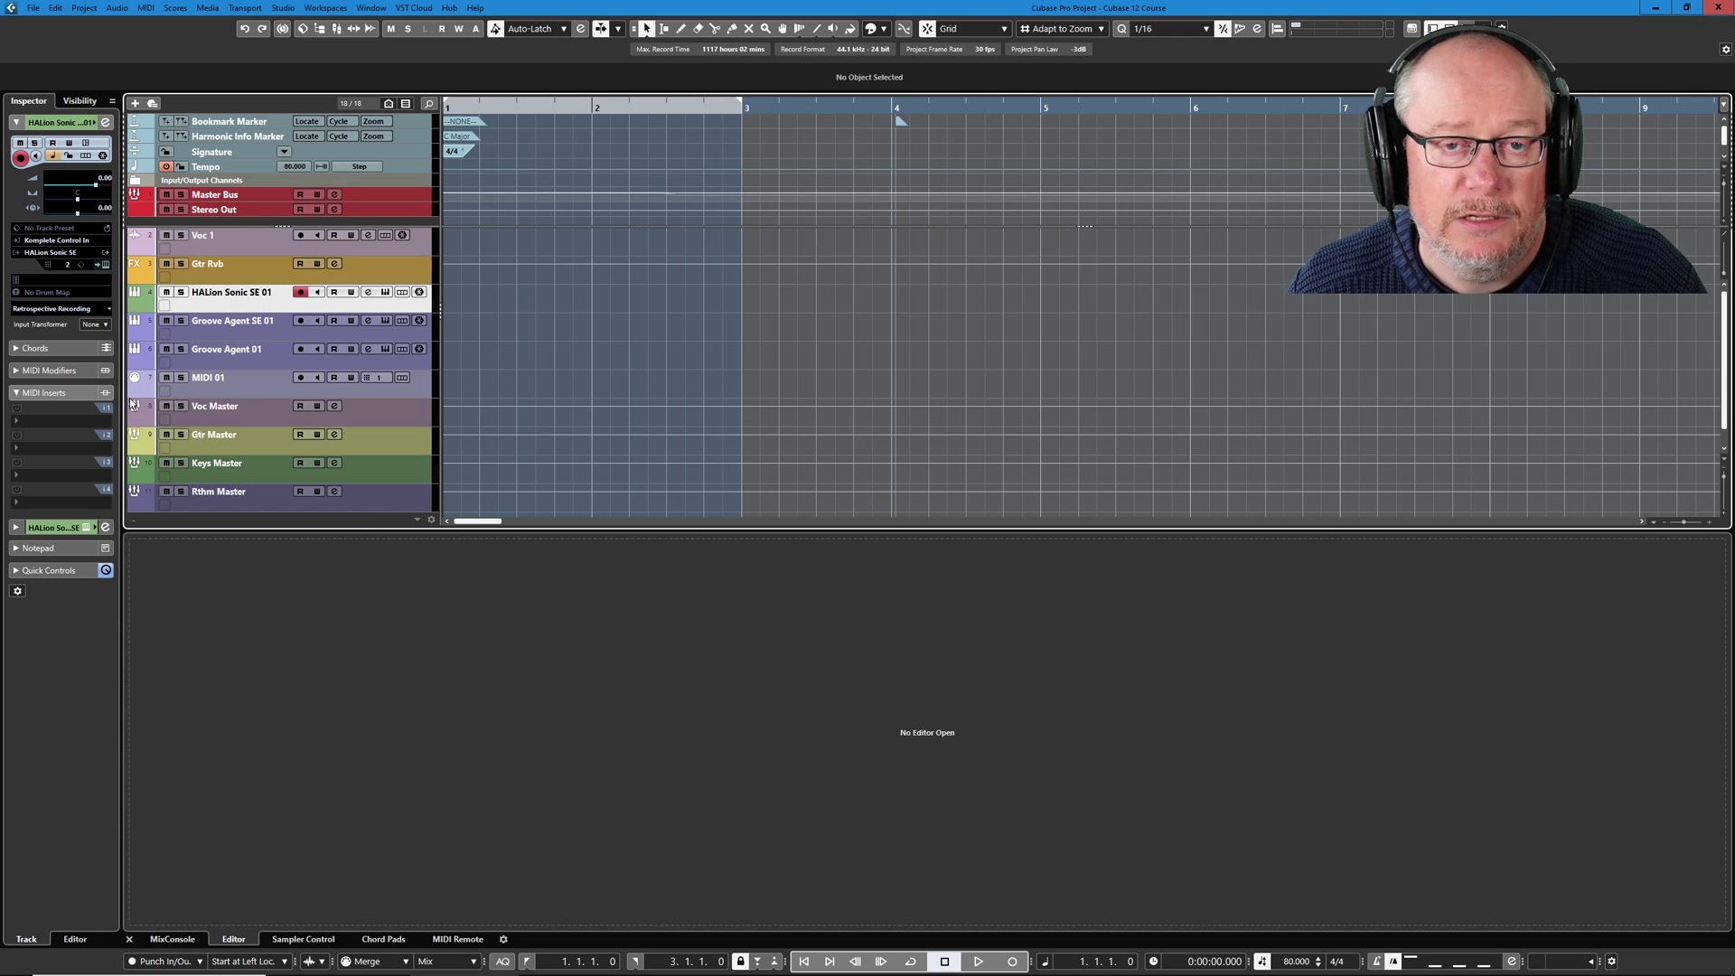
Route the track's input from Maschine MK3 In and set its MIDI channel back to 1.
left_click(80, 241)
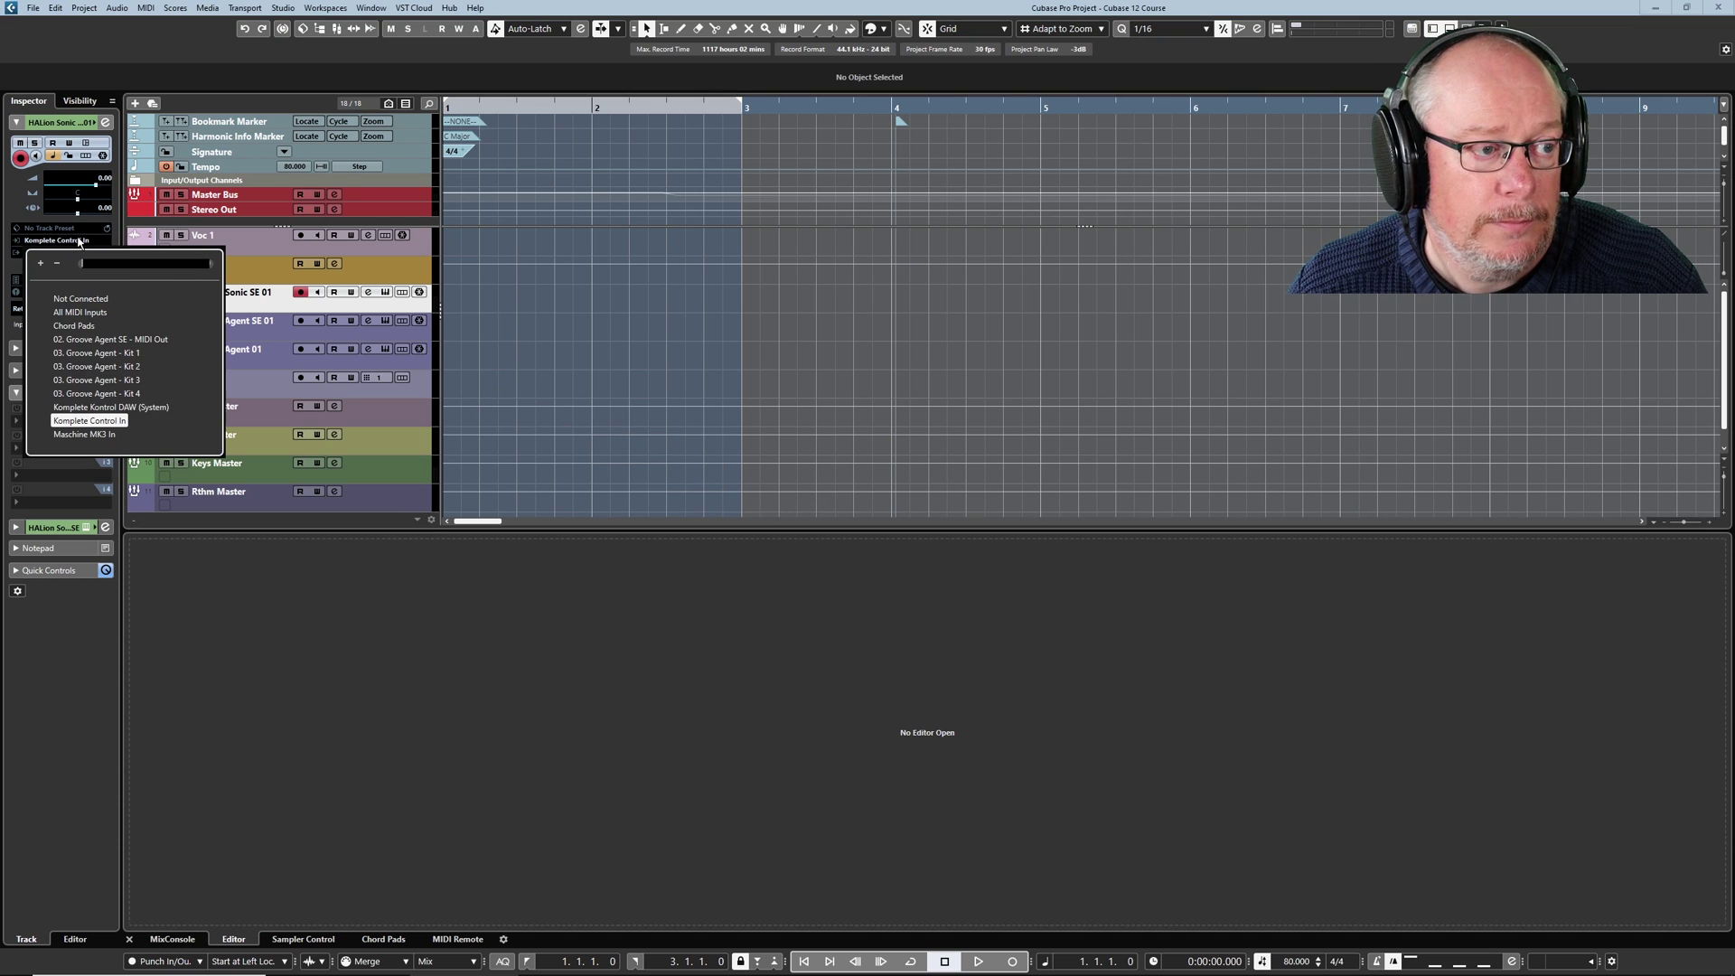
left_click(77, 436)
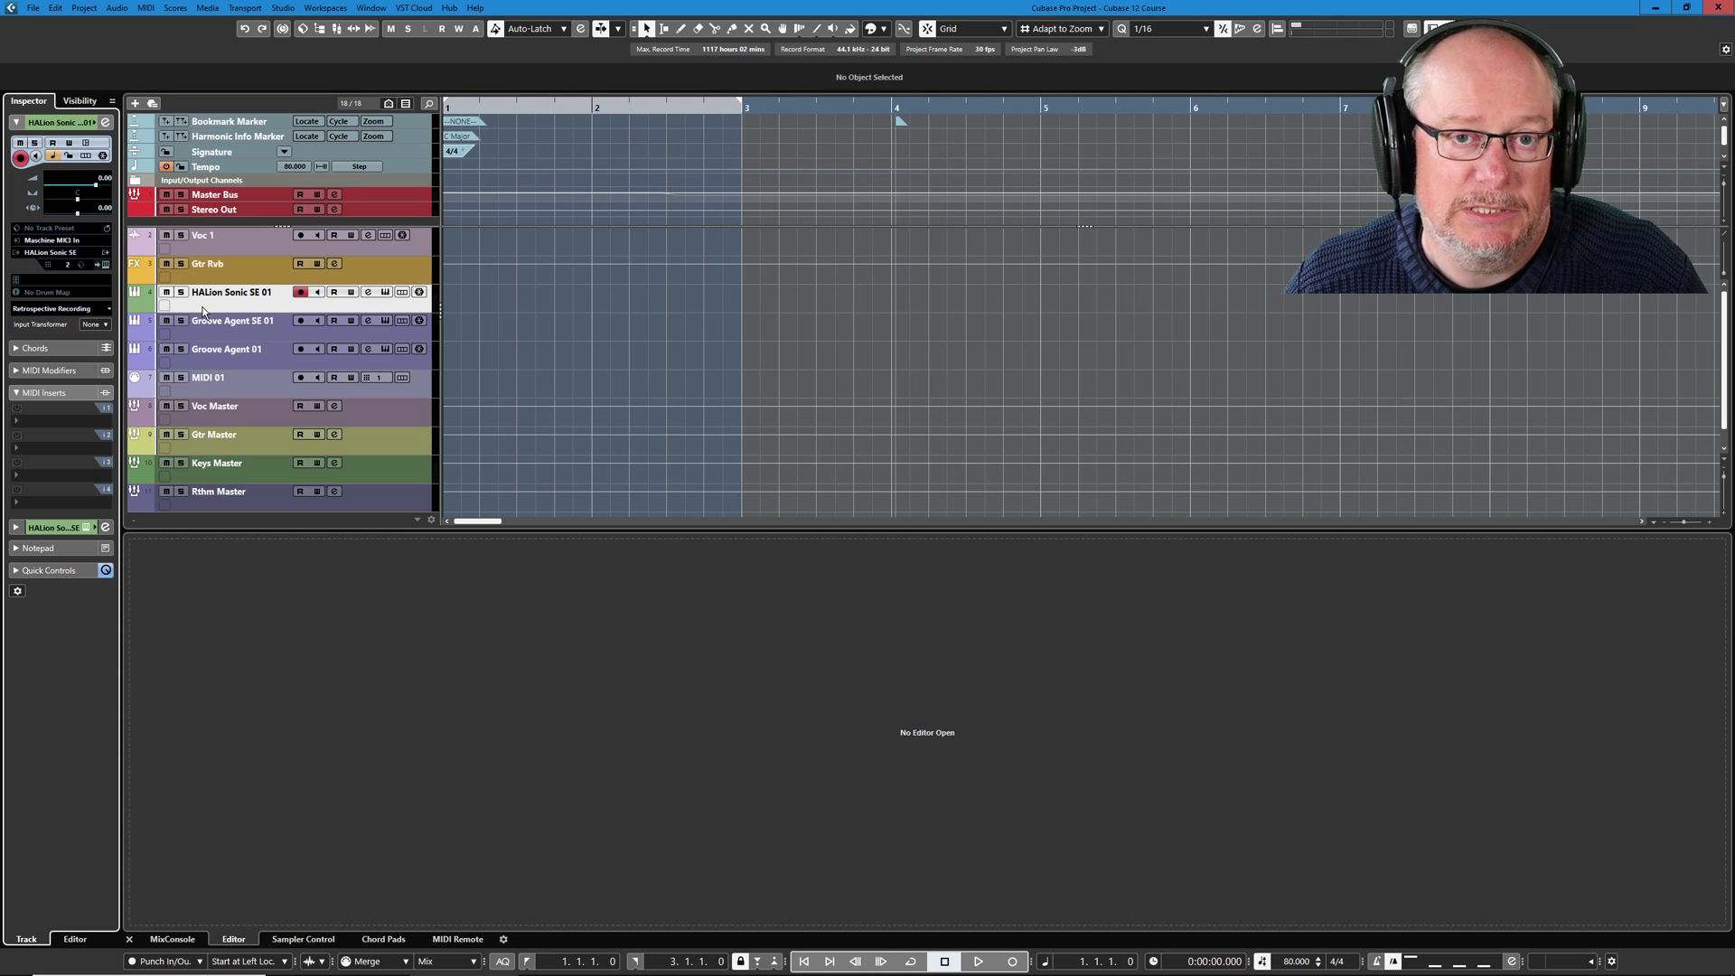
left_click(69, 265)
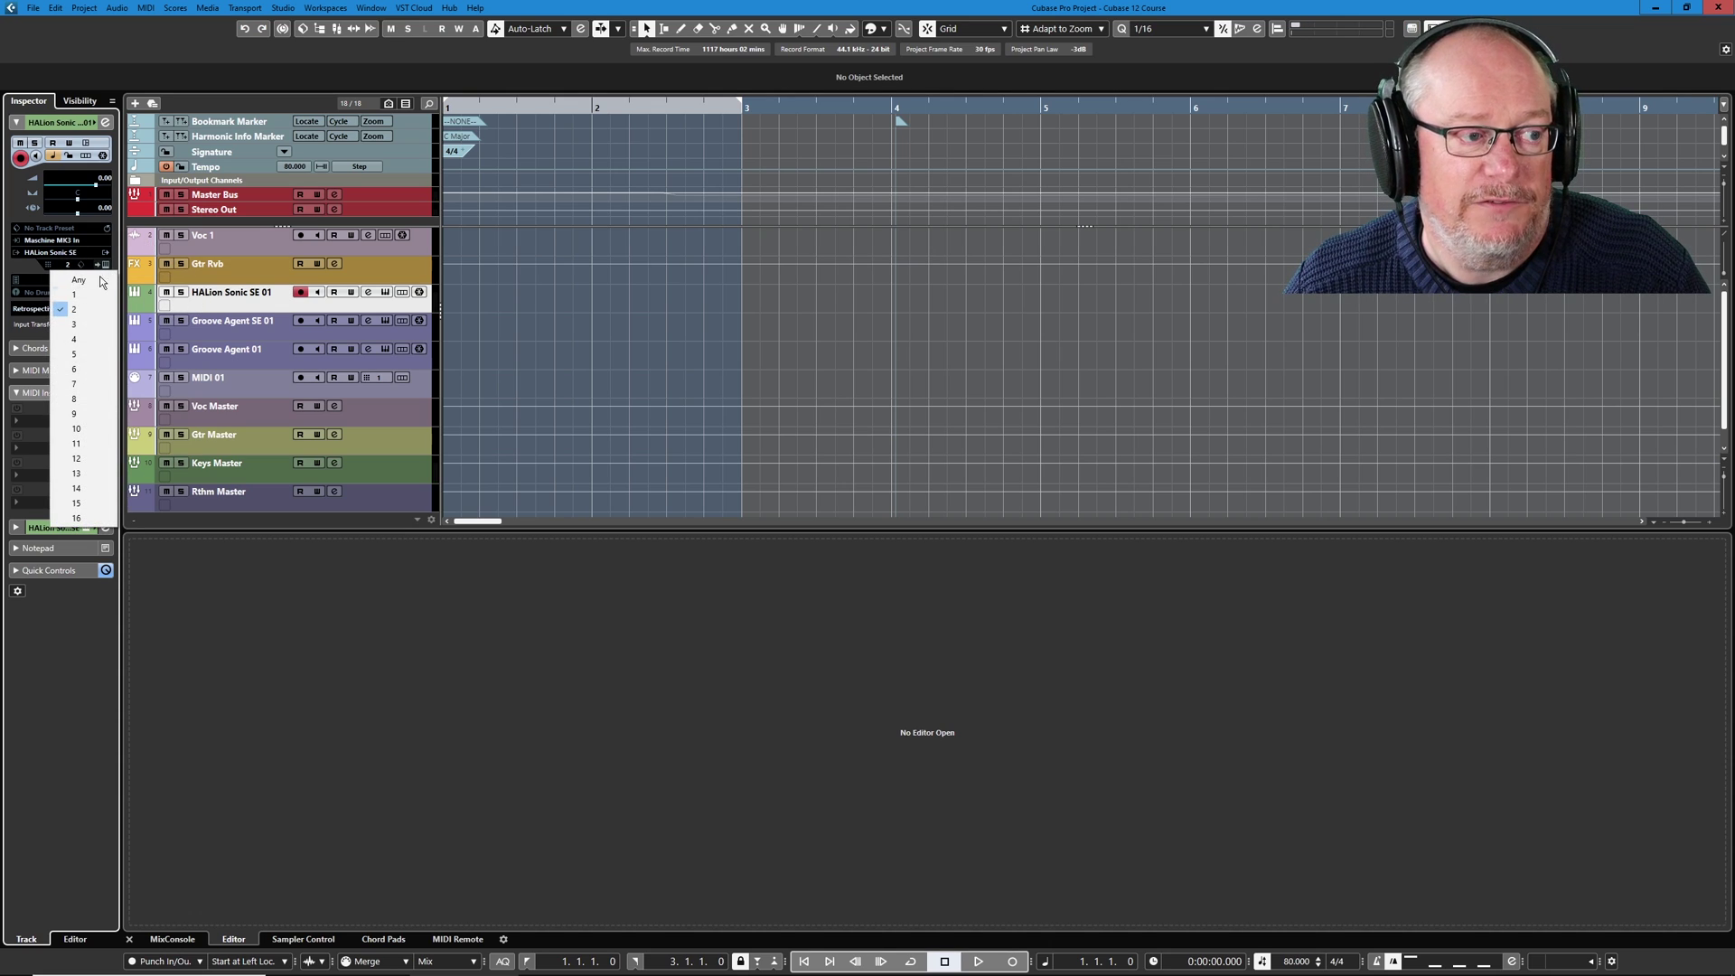
left_click(97, 295)
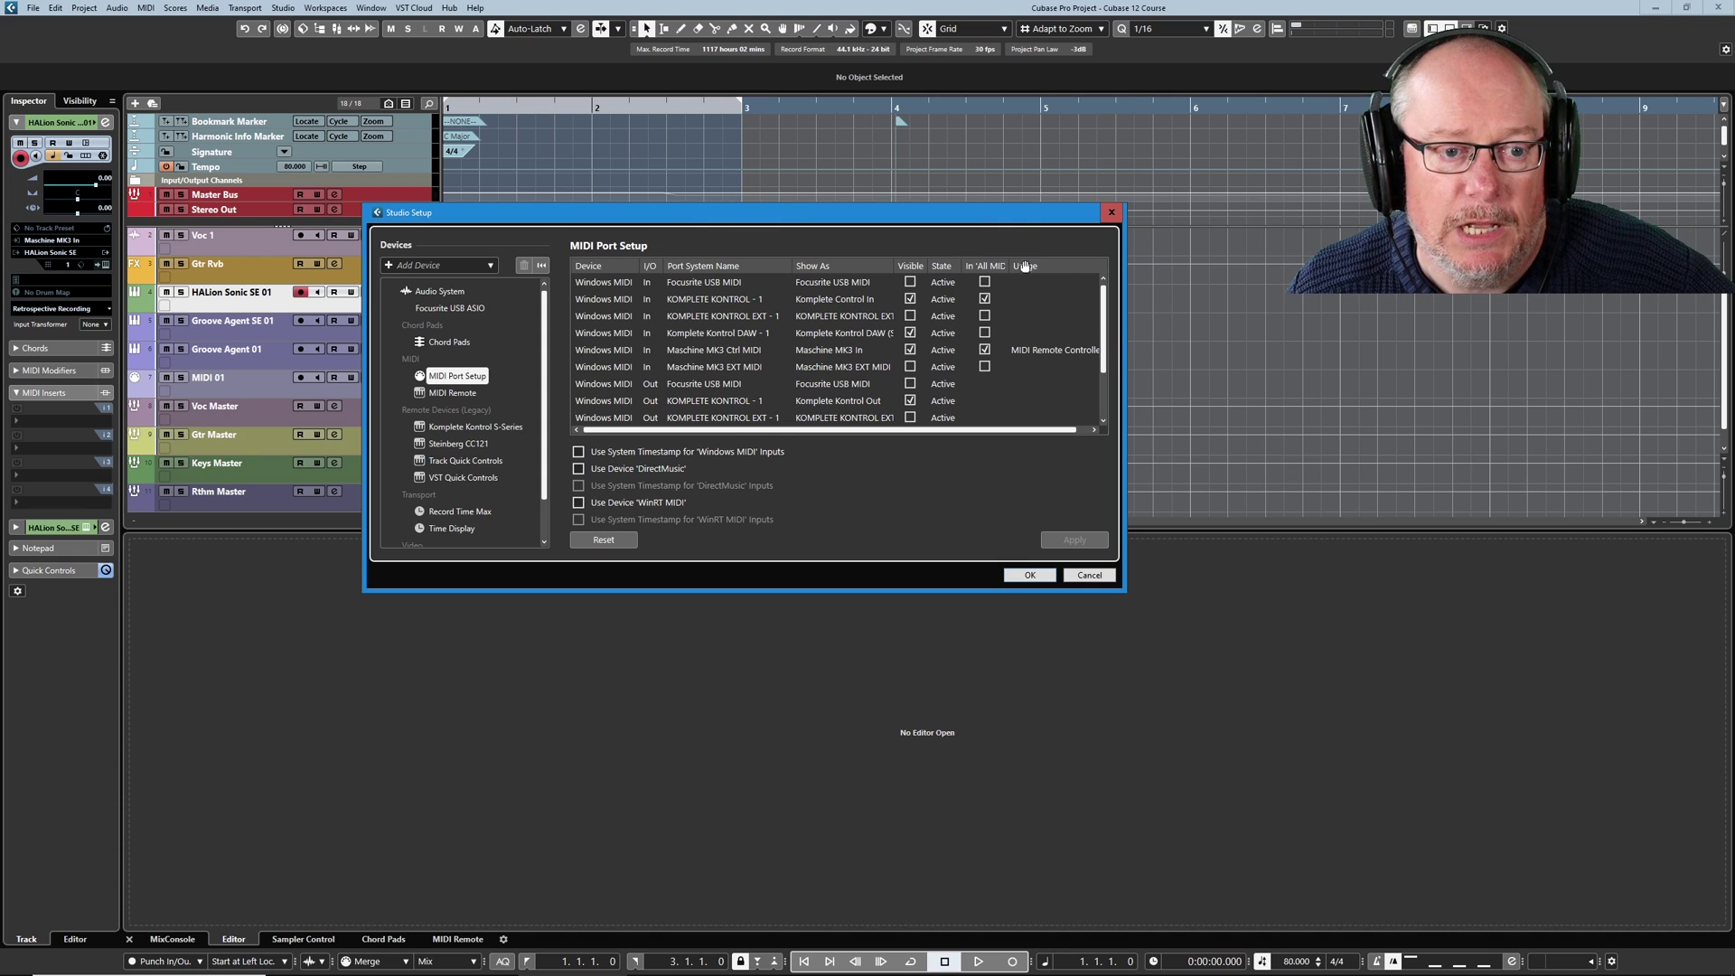
left_click_drag(1008, 265, 1055, 266)
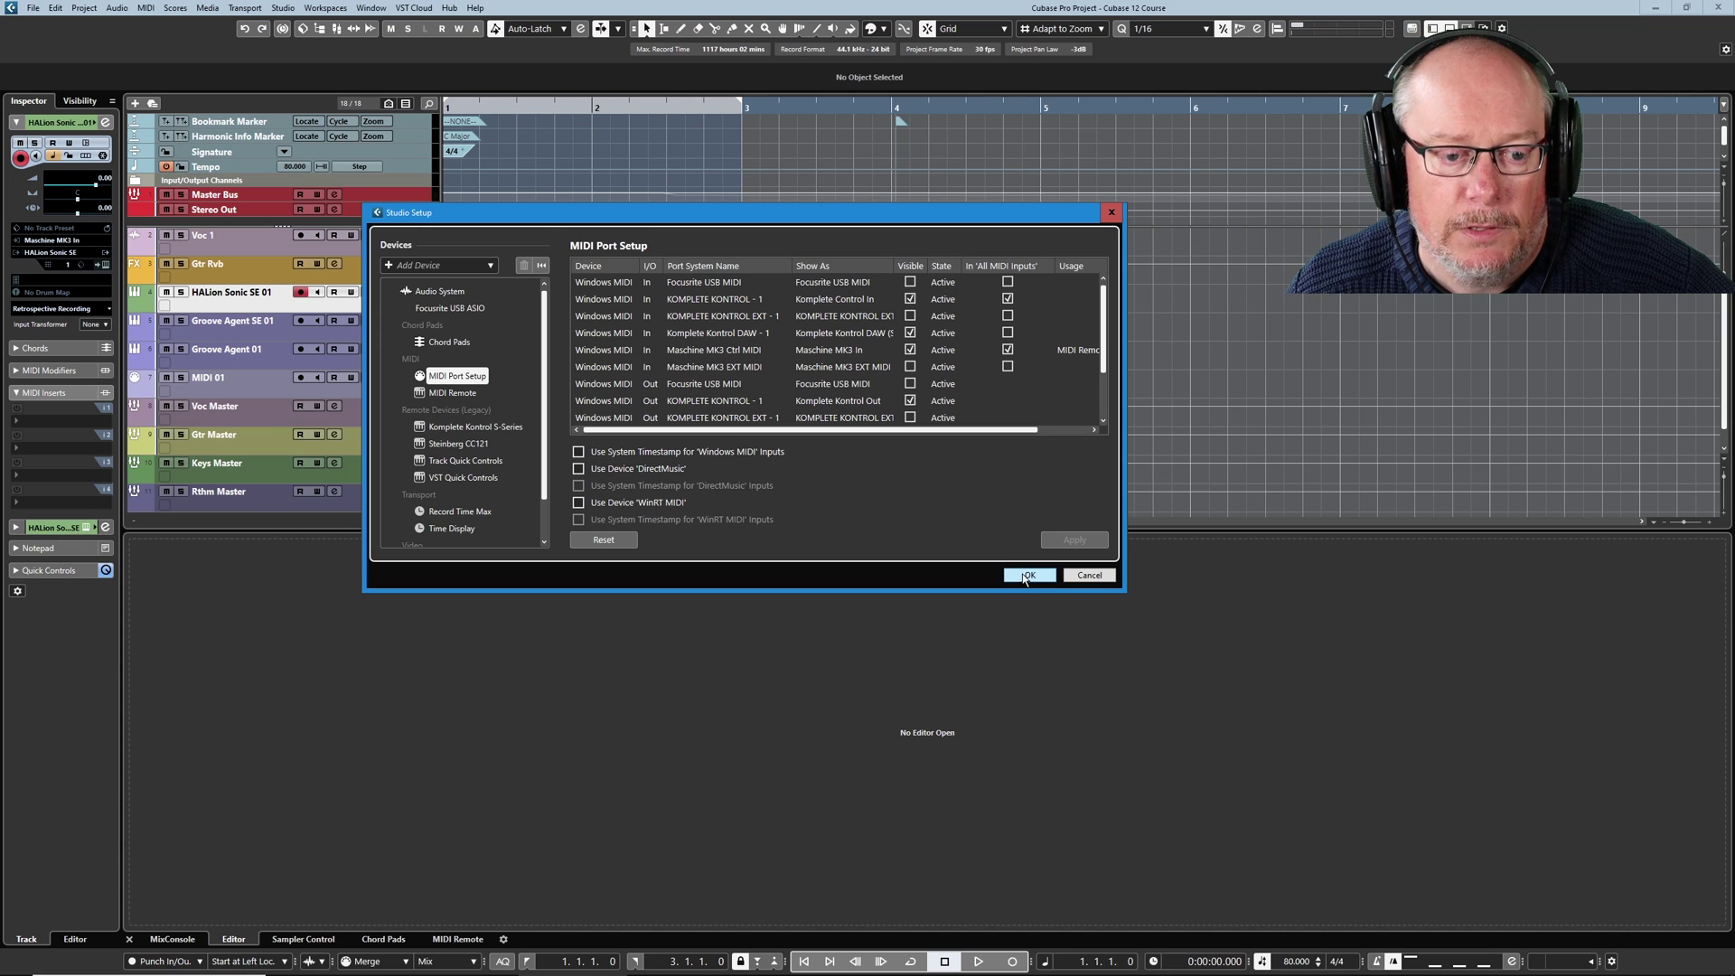
left_click(1027, 576)
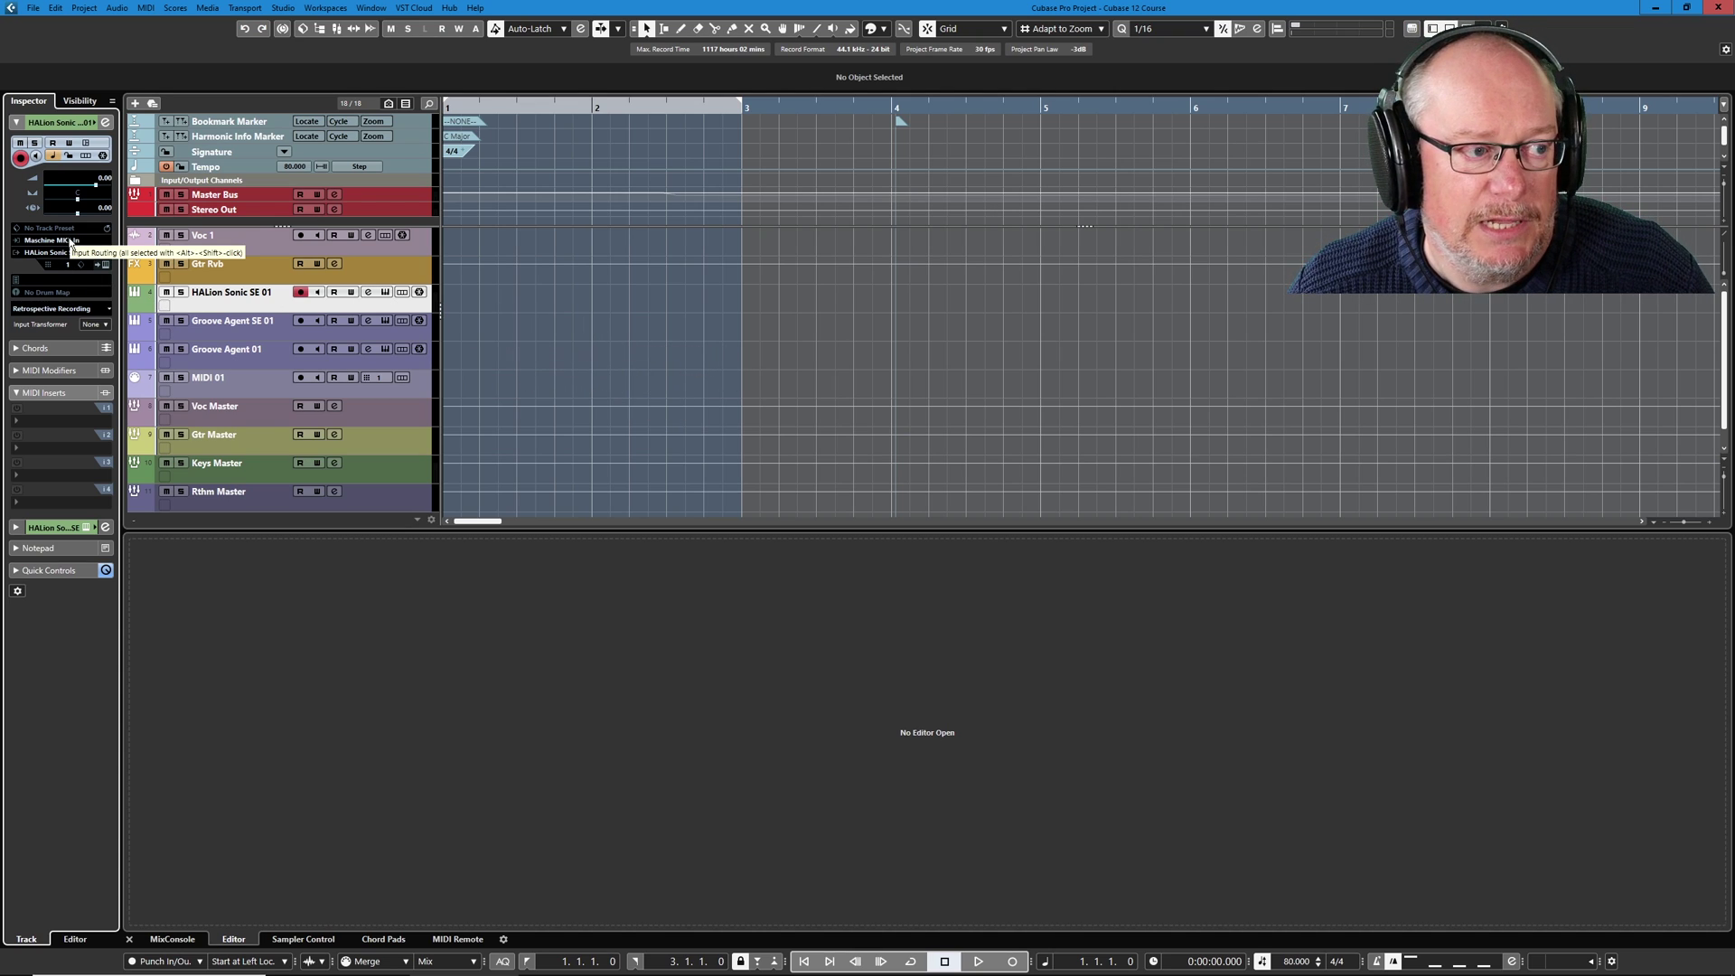
Switch the HALion Sonic SE 01 track's input from Maschine MK3 In to All MIDI Inputs.
left_click(73, 243)
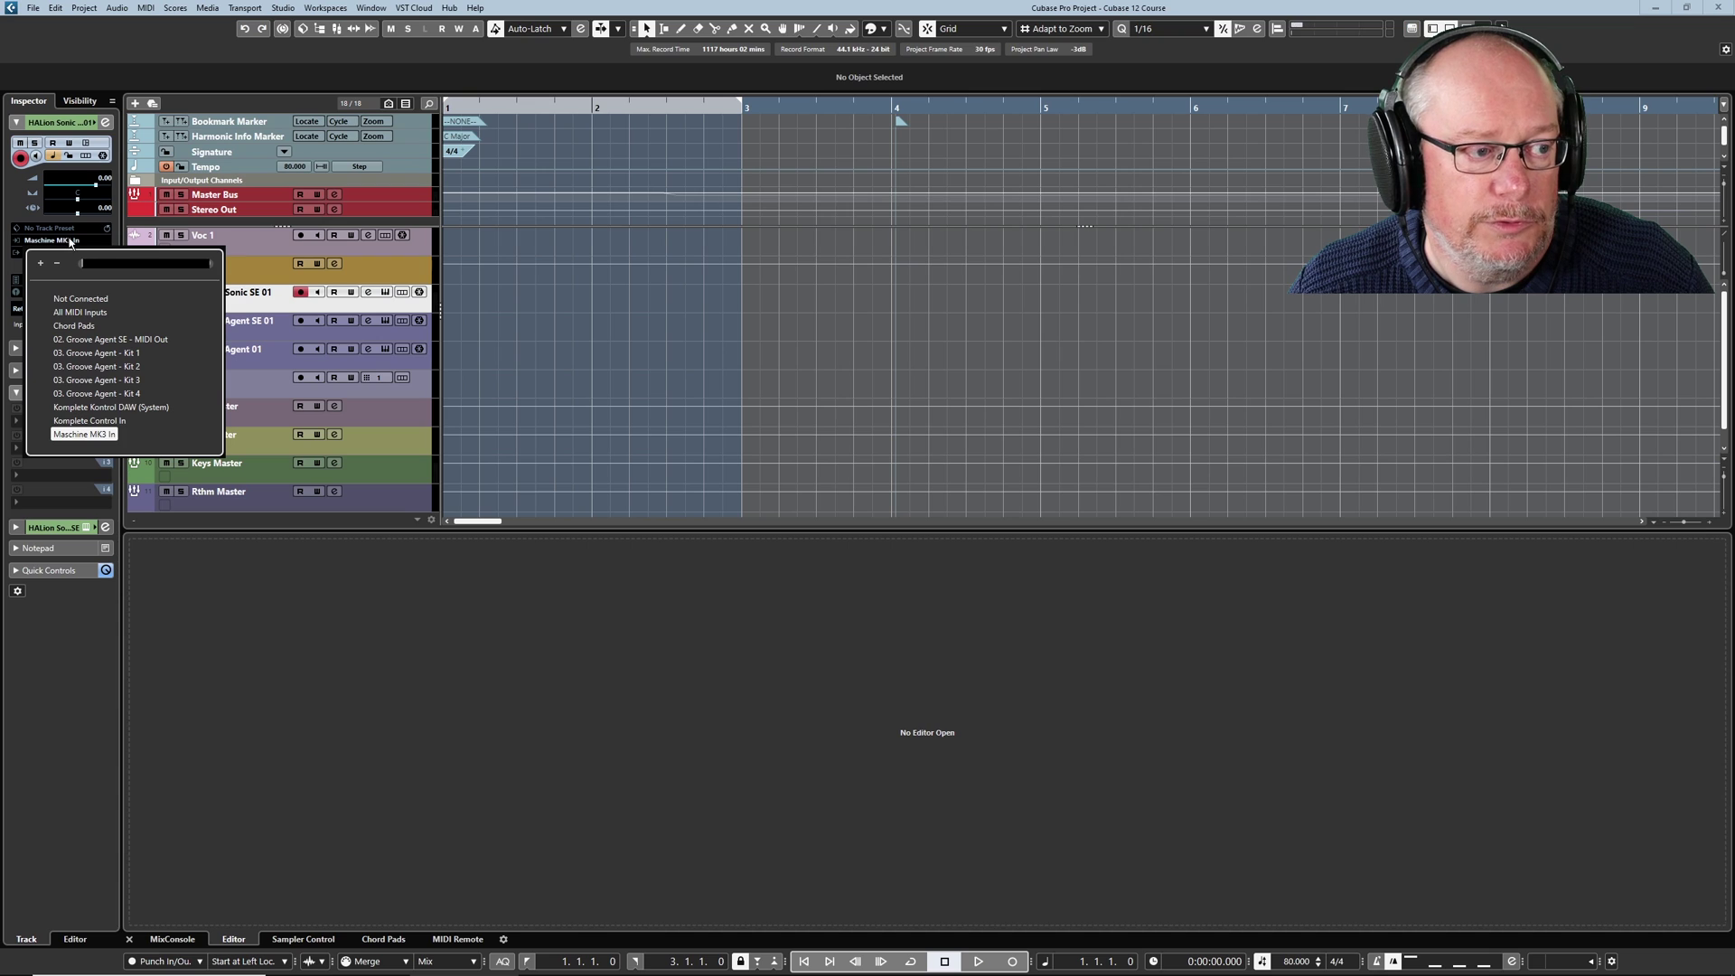
left_click(98, 315)
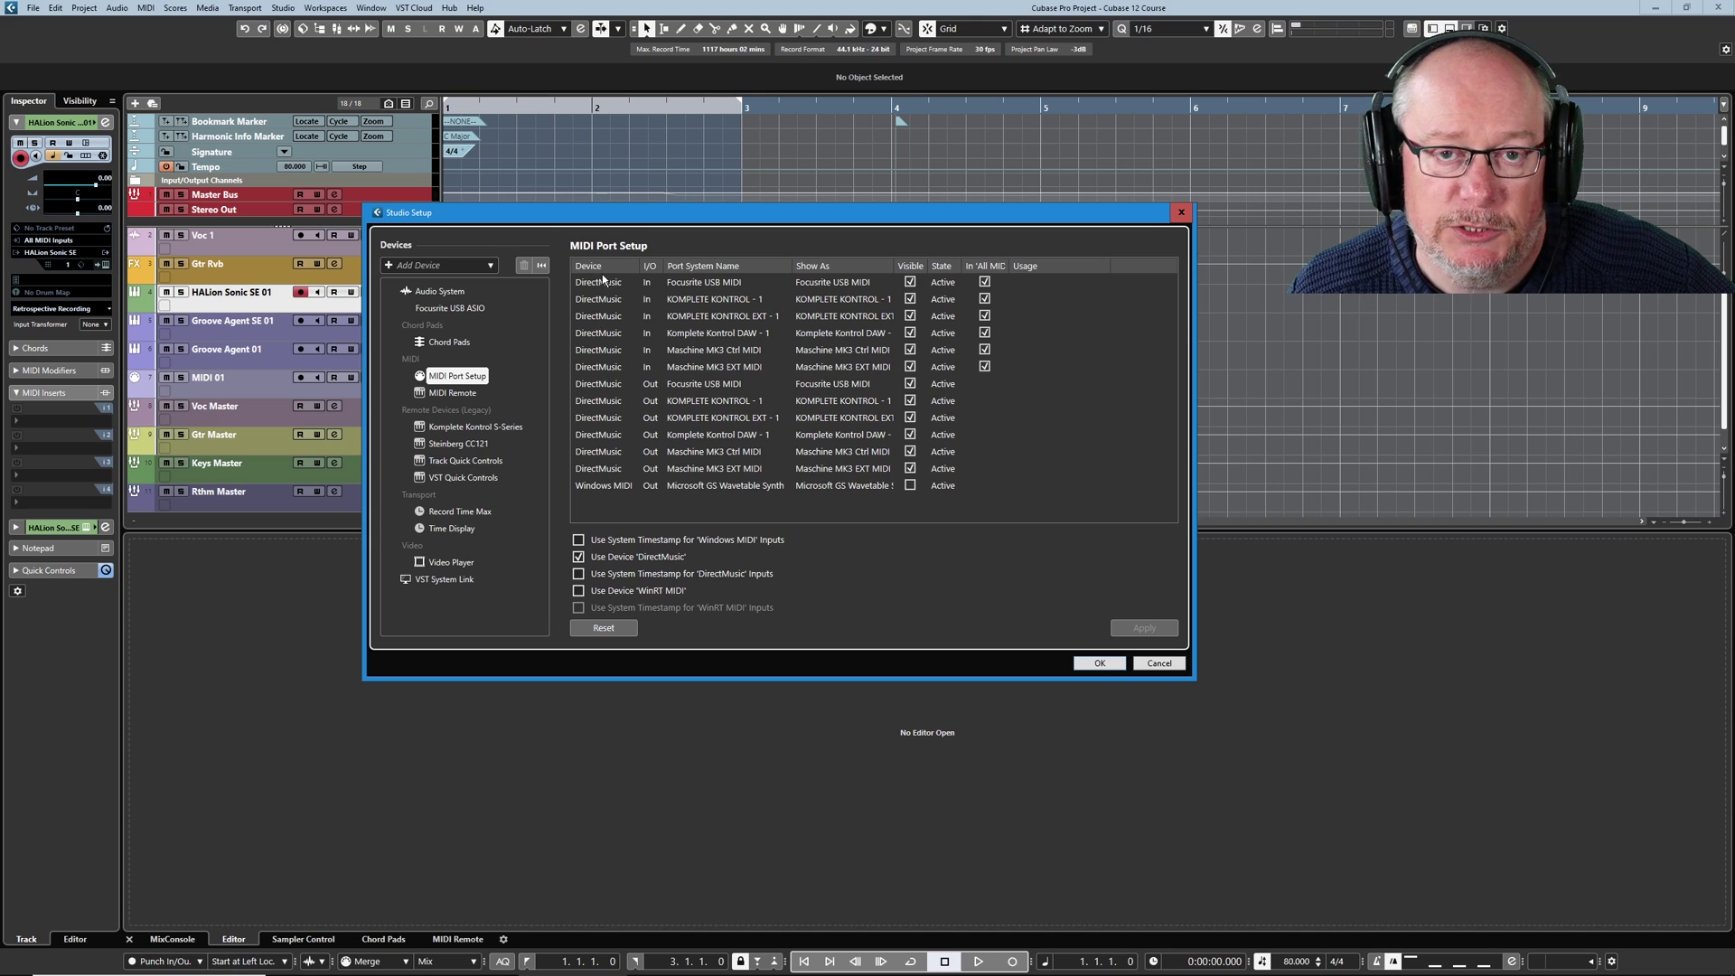
Disable Use Device 'DirectMusic' in MIDI Port Setup and confirm with OK.
left_click(578, 557)
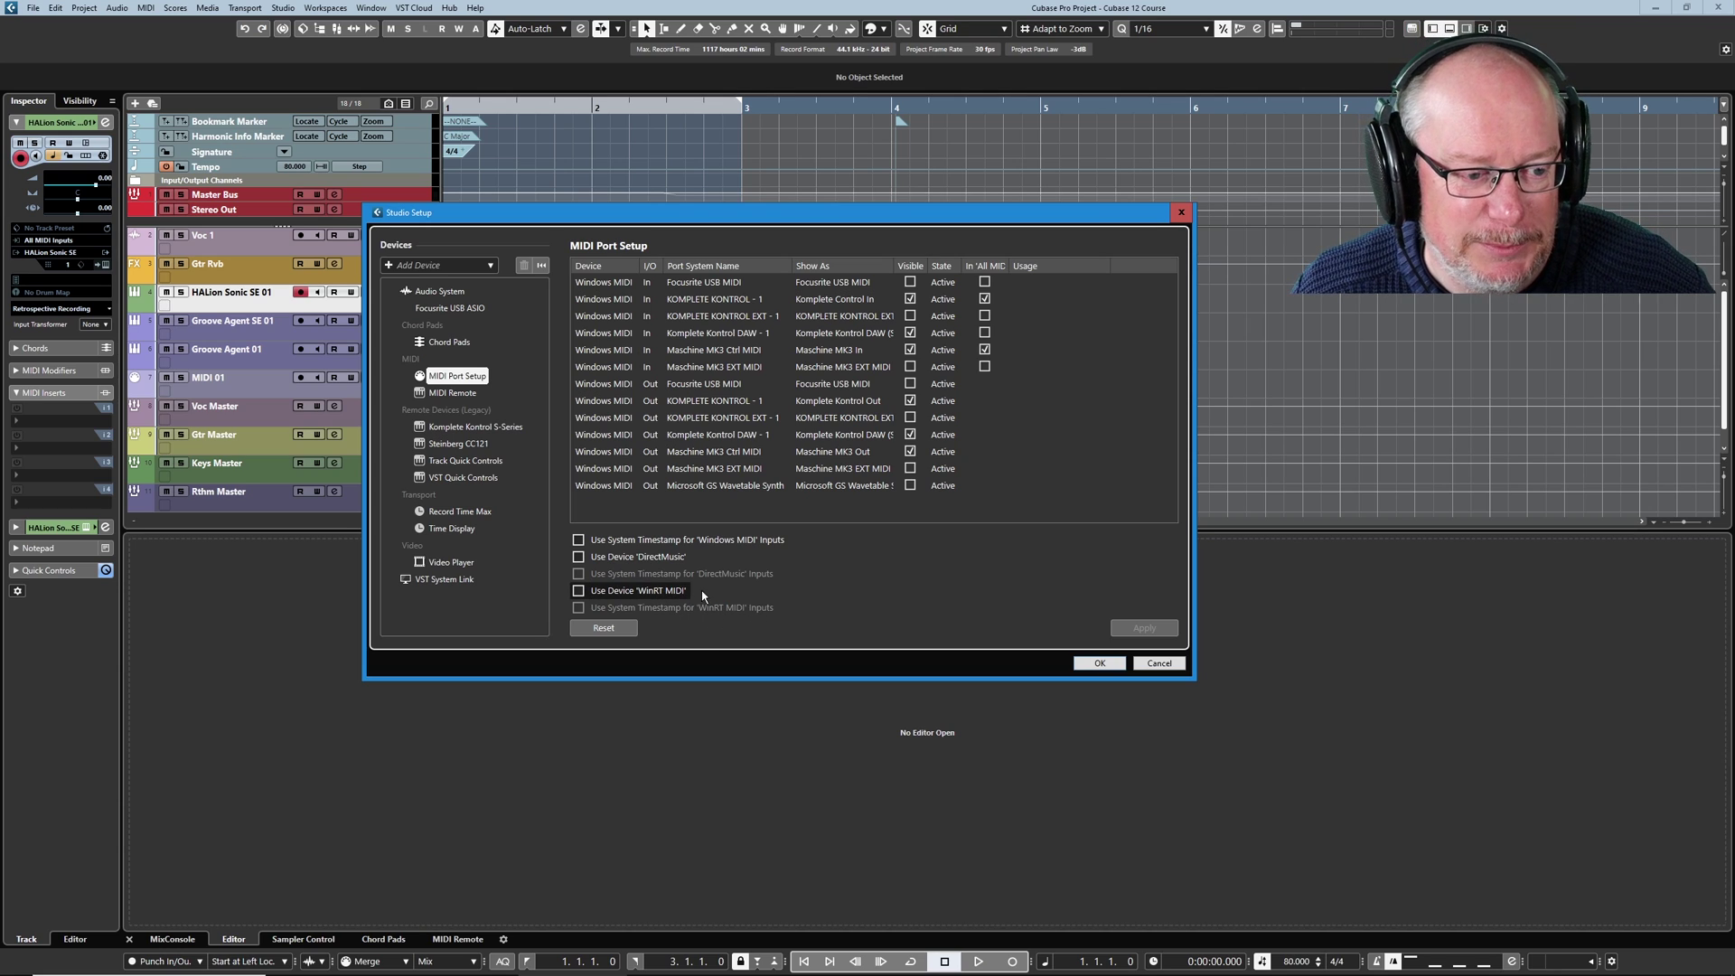
left_click(1158, 664)
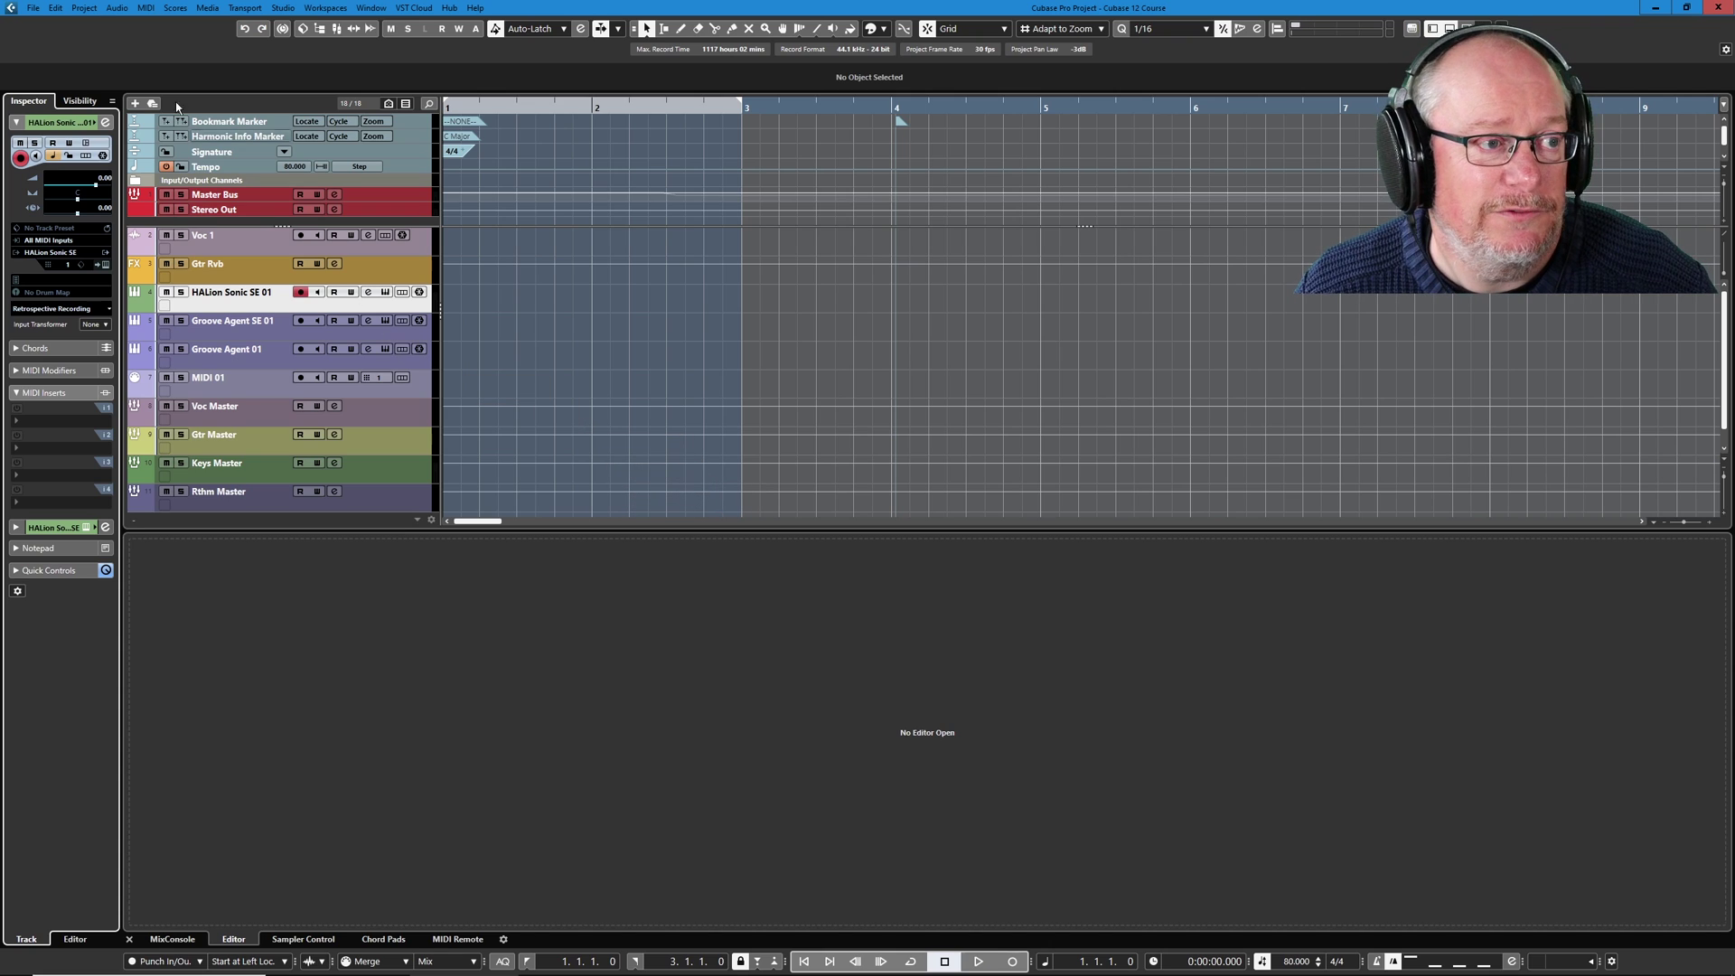
Import a MIDI file into the current project instead of a new one, then minimize Chrome.
left_click(32, 8)
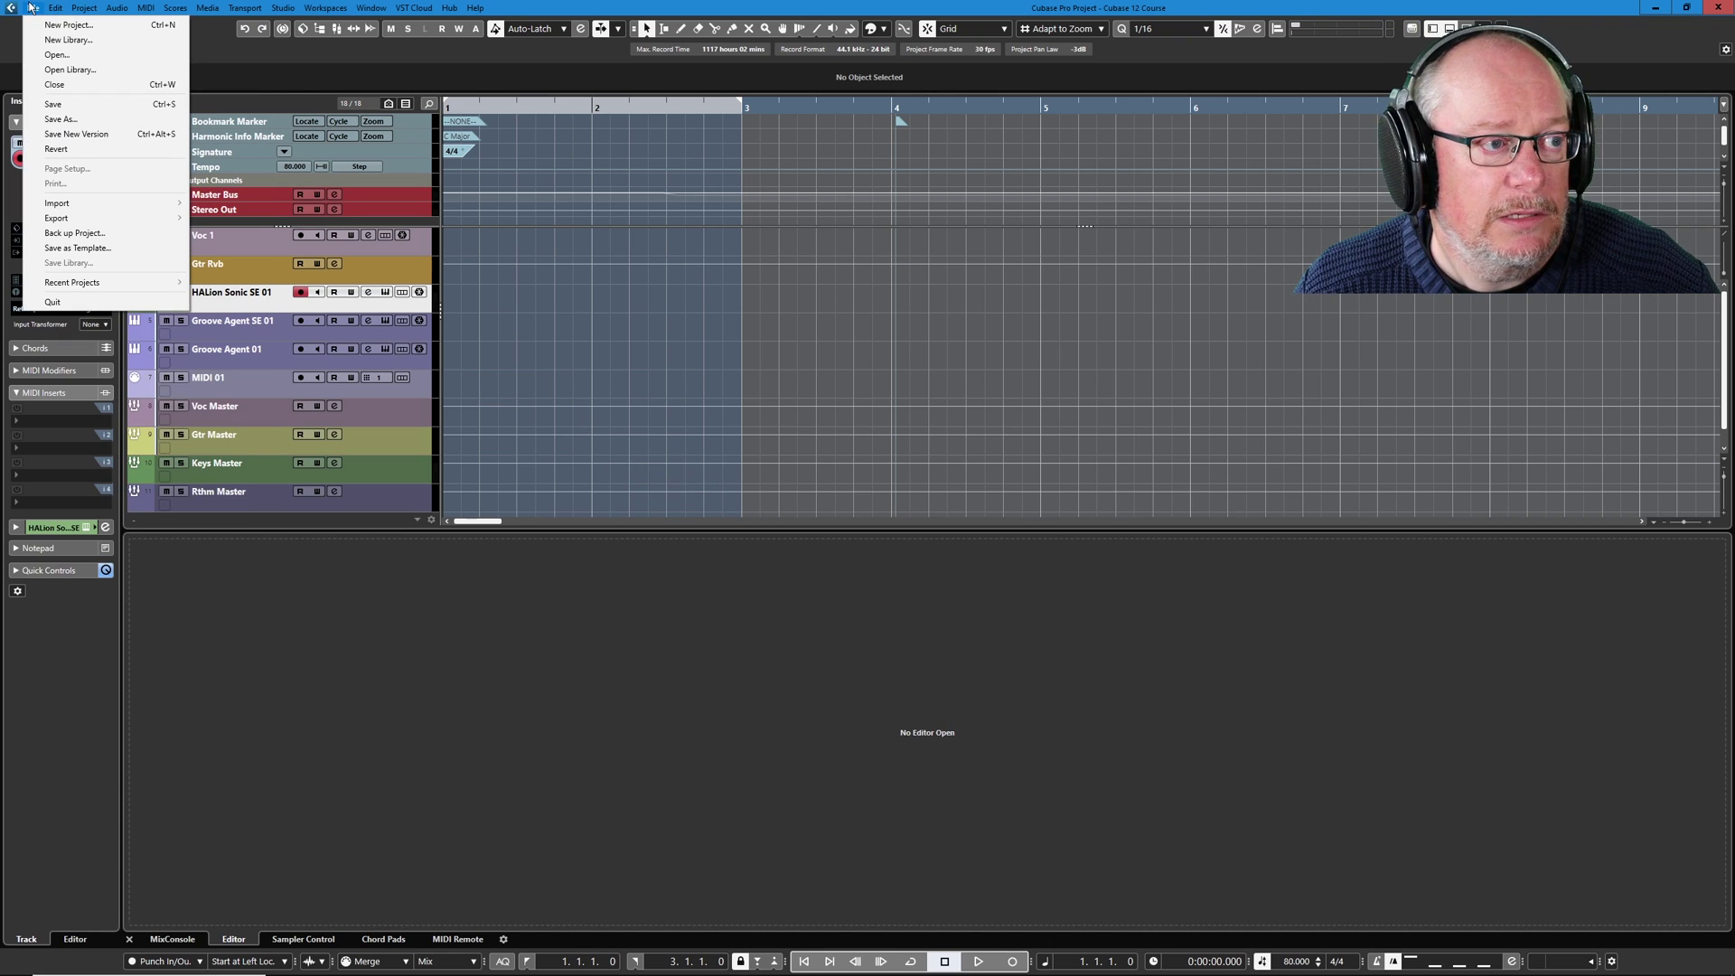
mouse_move(119, 207)
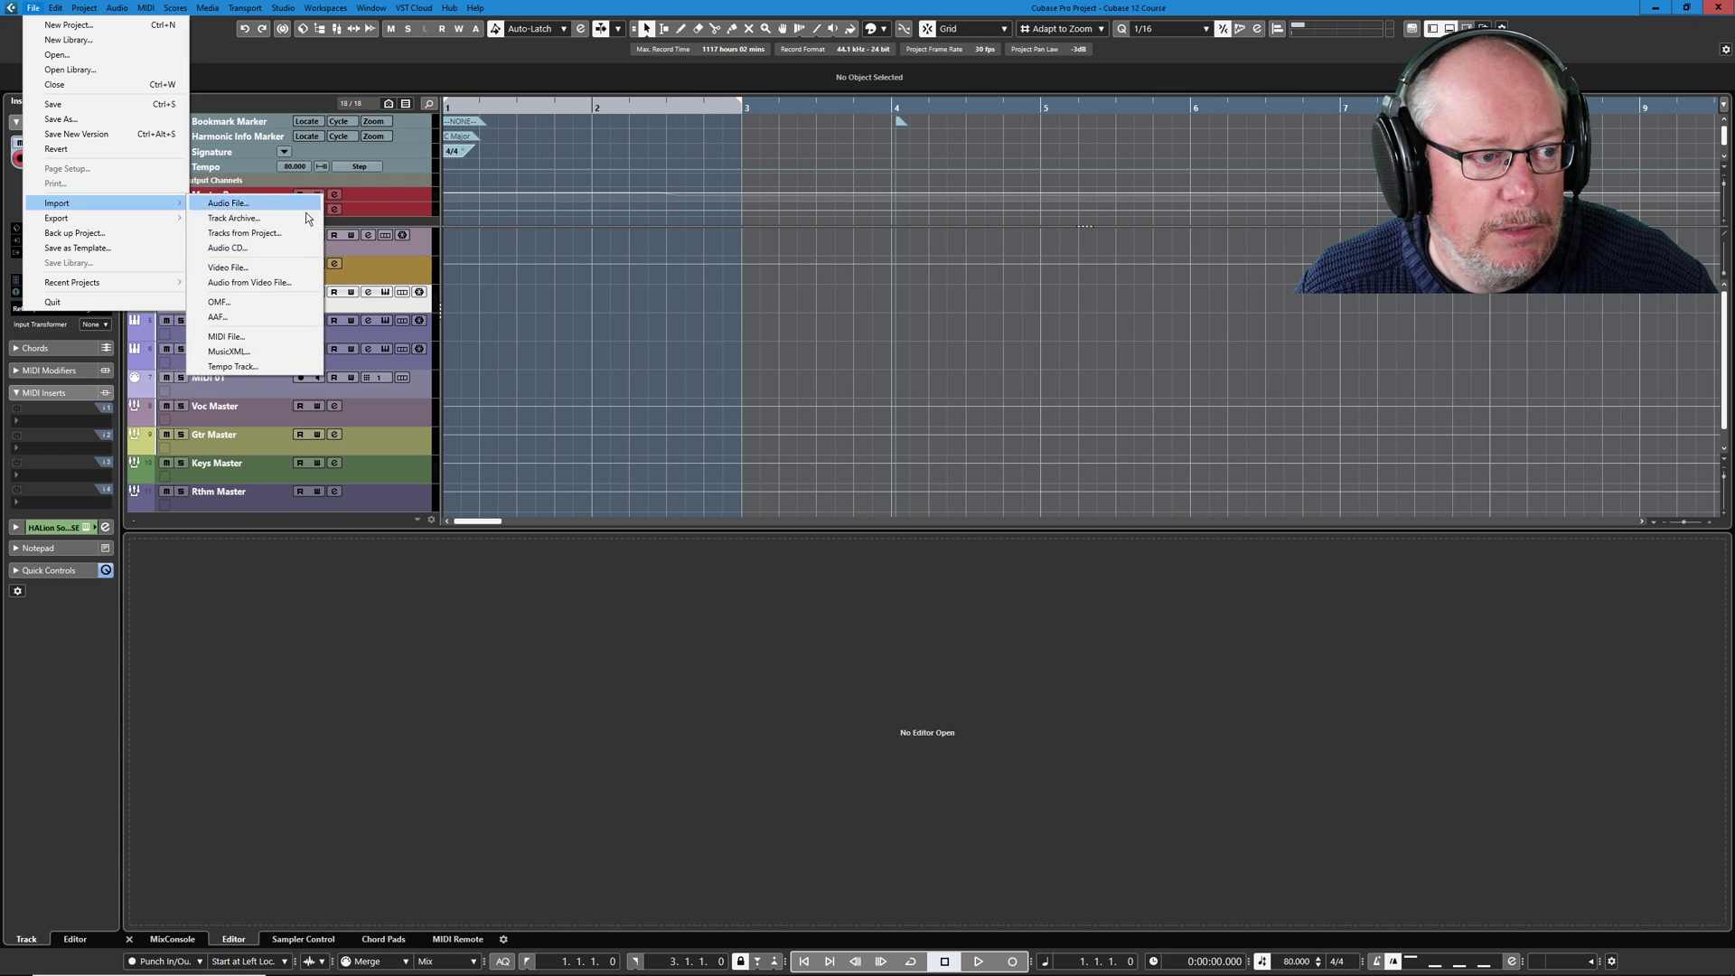
left_click(265, 336)
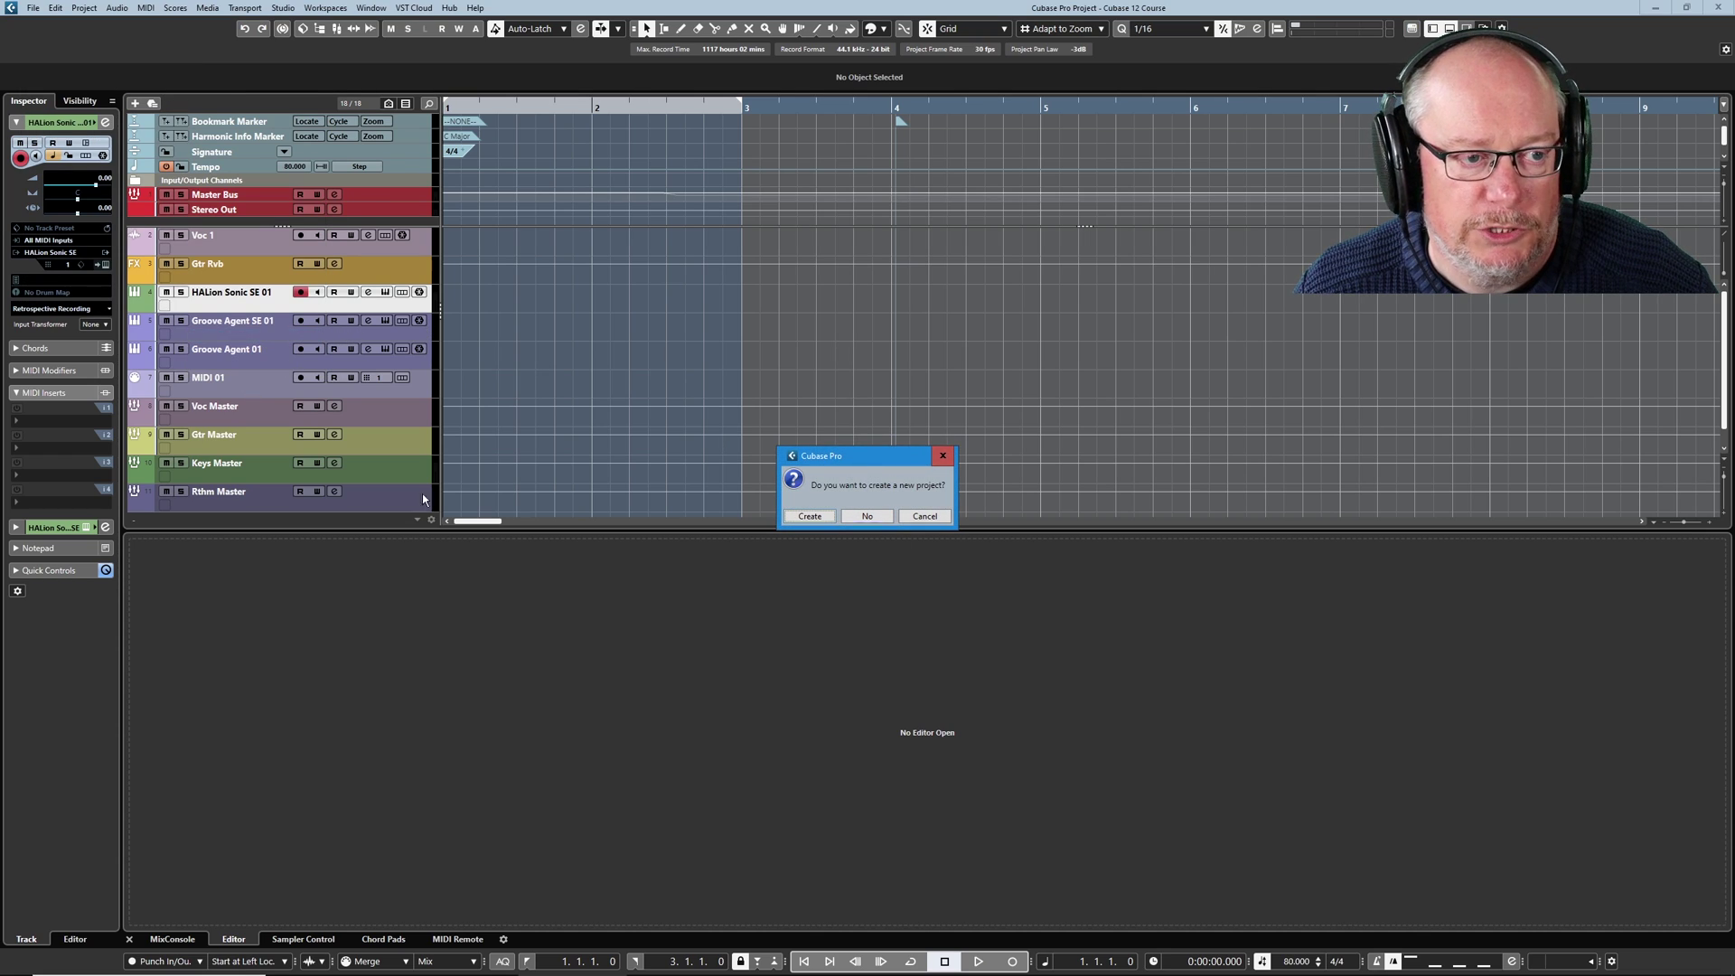
left_click(882, 519)
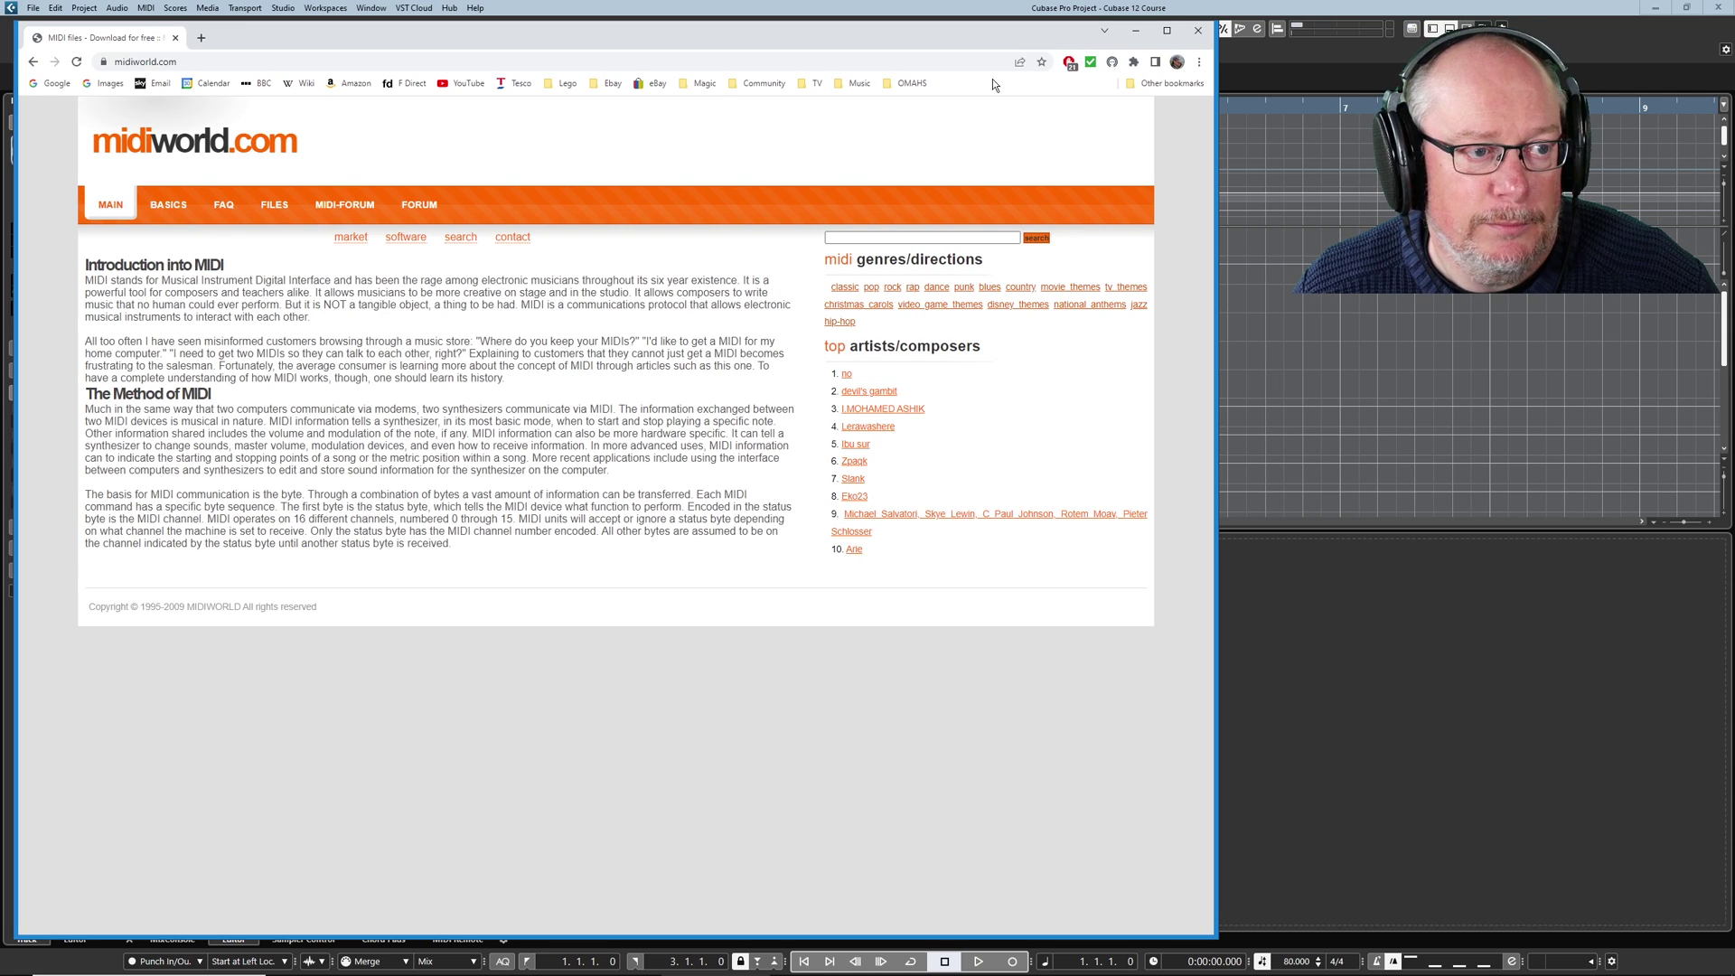
left_click(1138, 30)
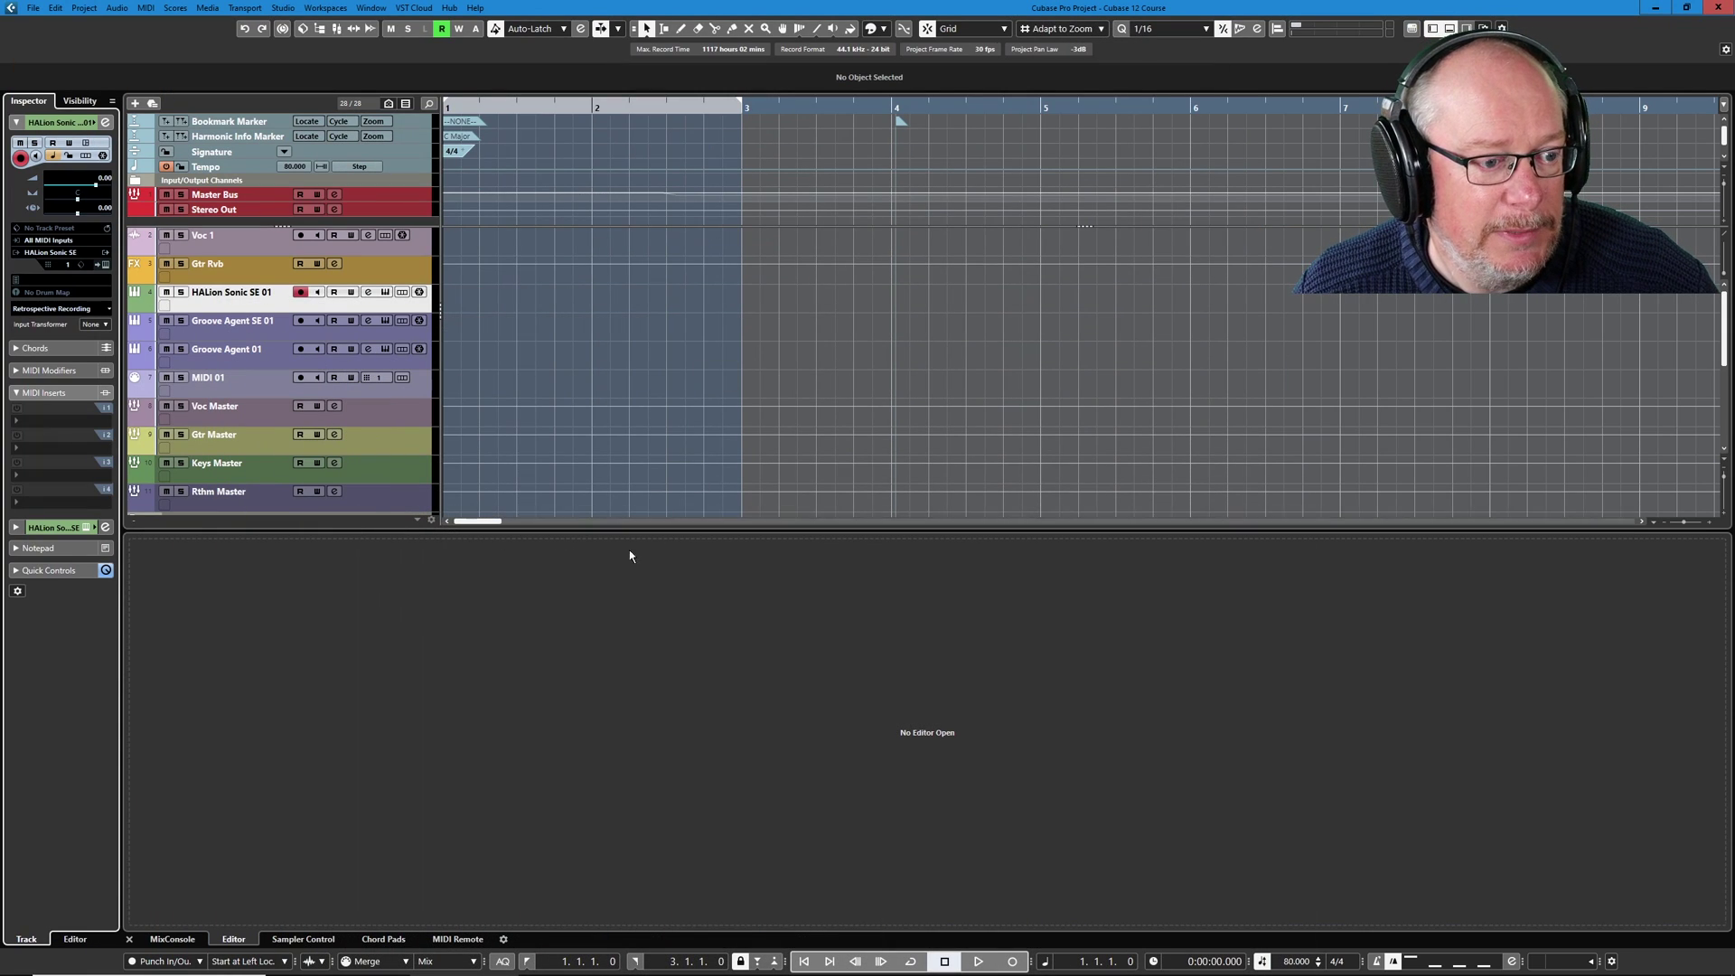
Enlarge the track area, play Gymnopedie No.1, and open HALion Sonic SE from the instrument rack.
left_click_drag(643, 529, 622, 727)
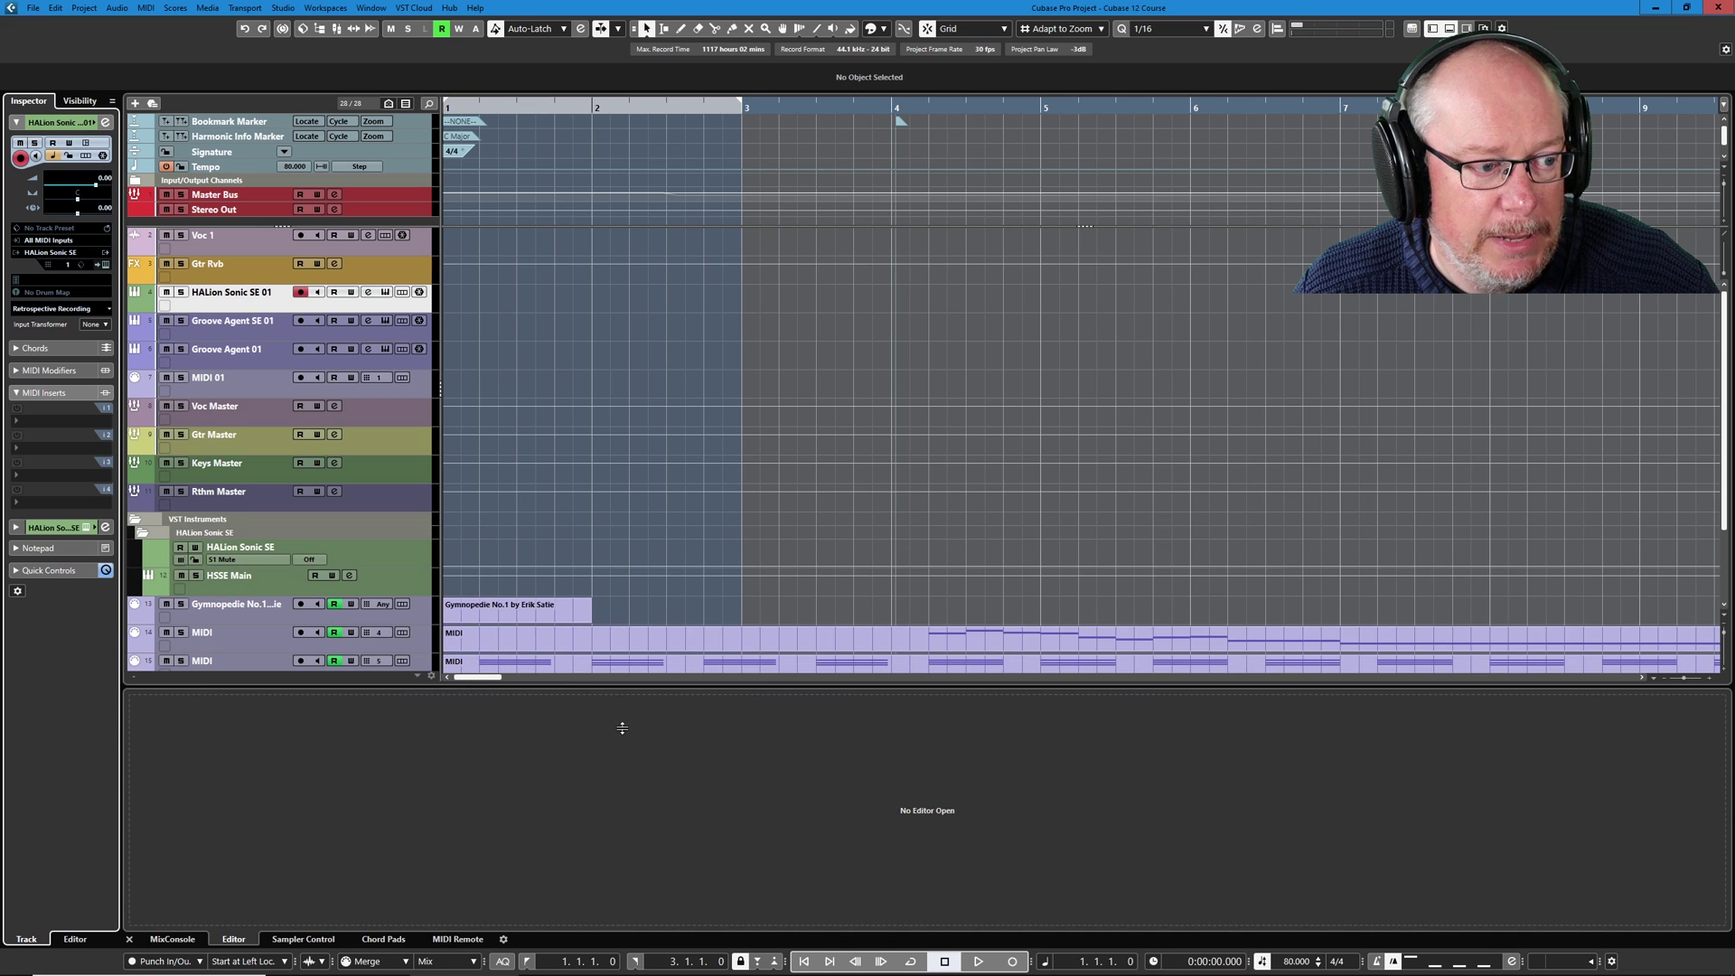
scroll(357, 537, "down", 3)
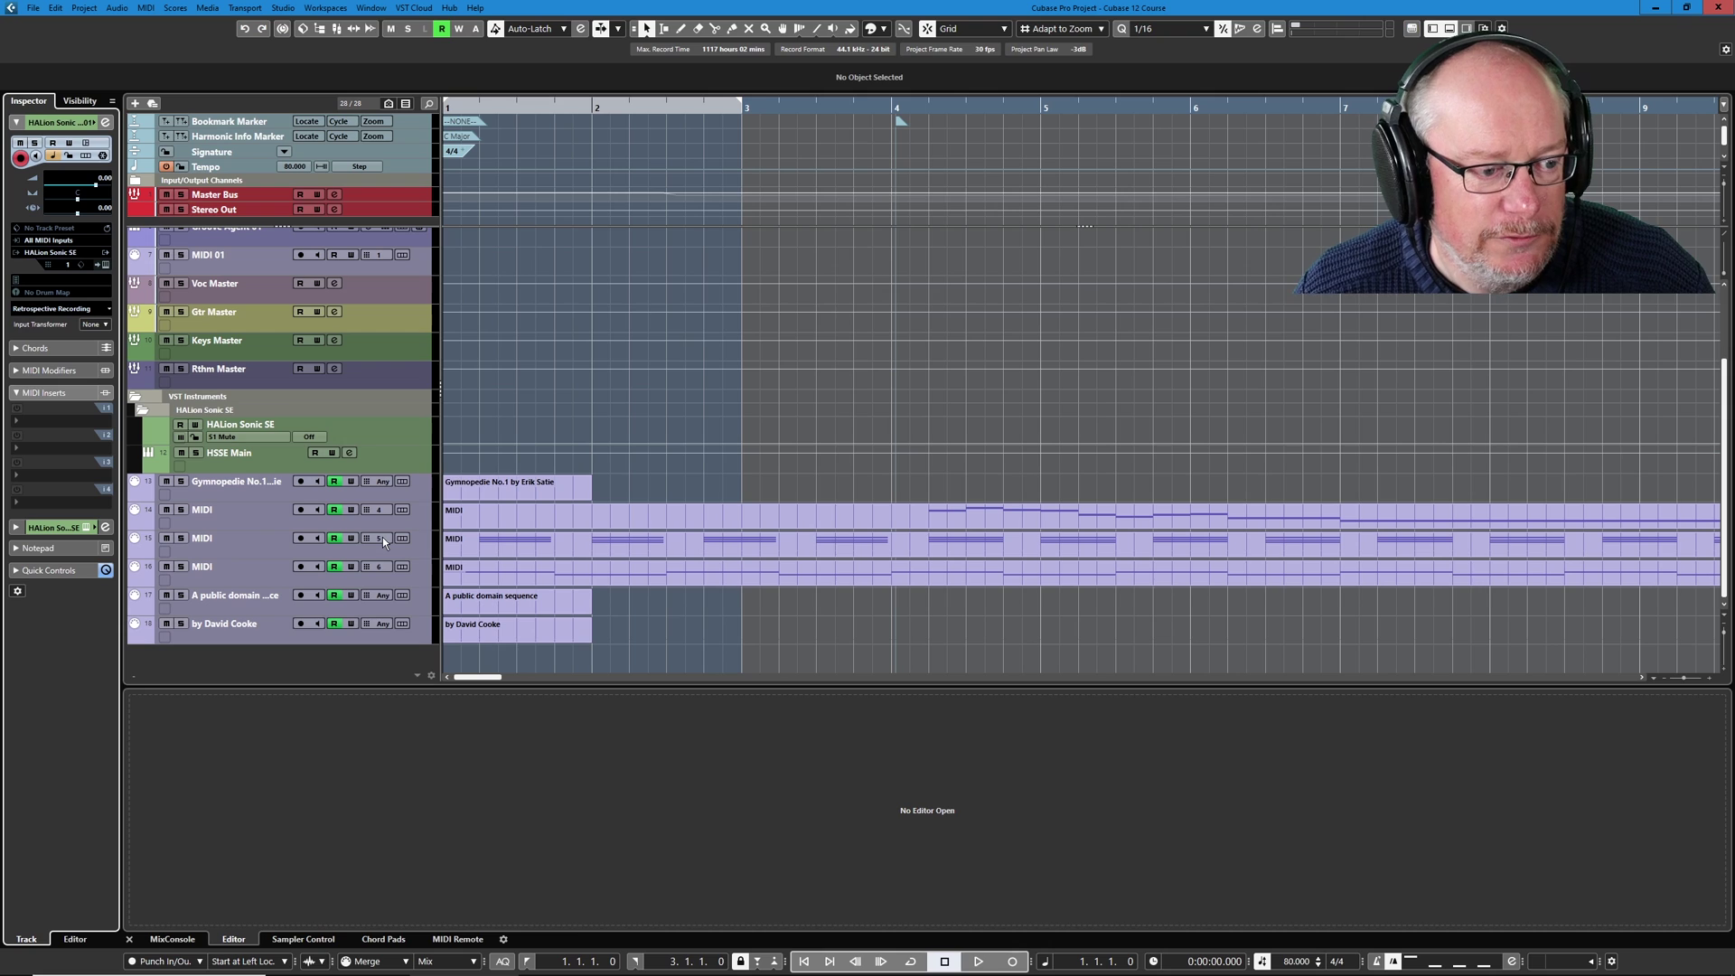
key("space")
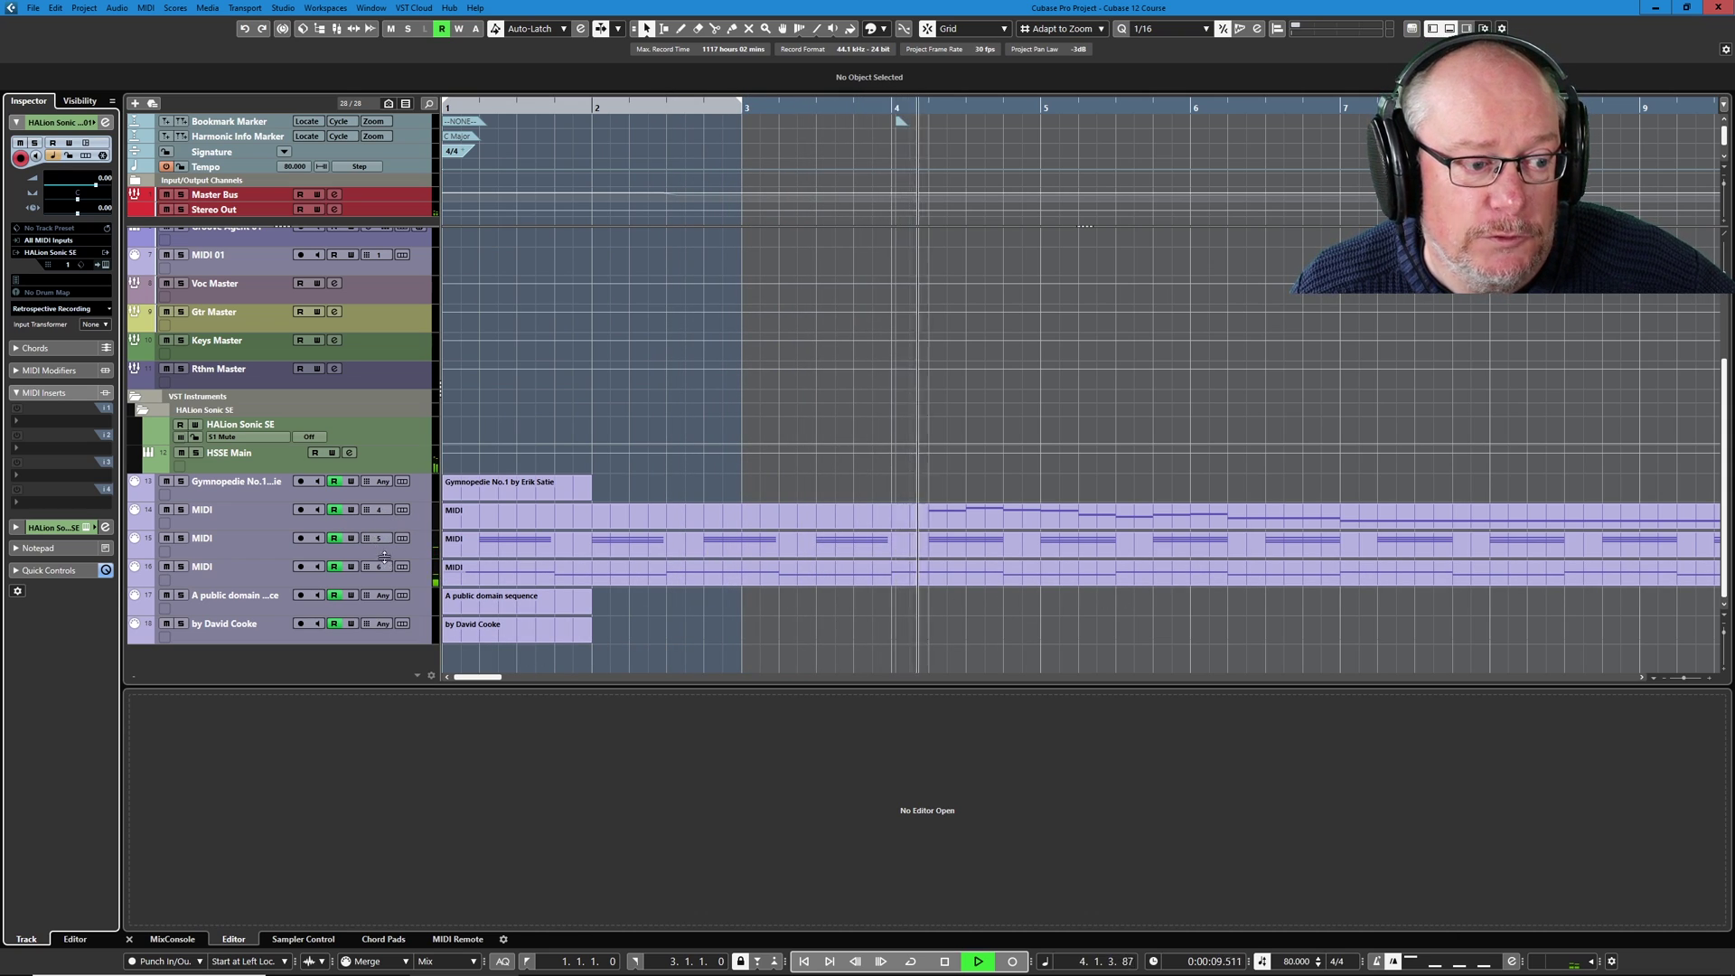
key("ctrl+alt+r")
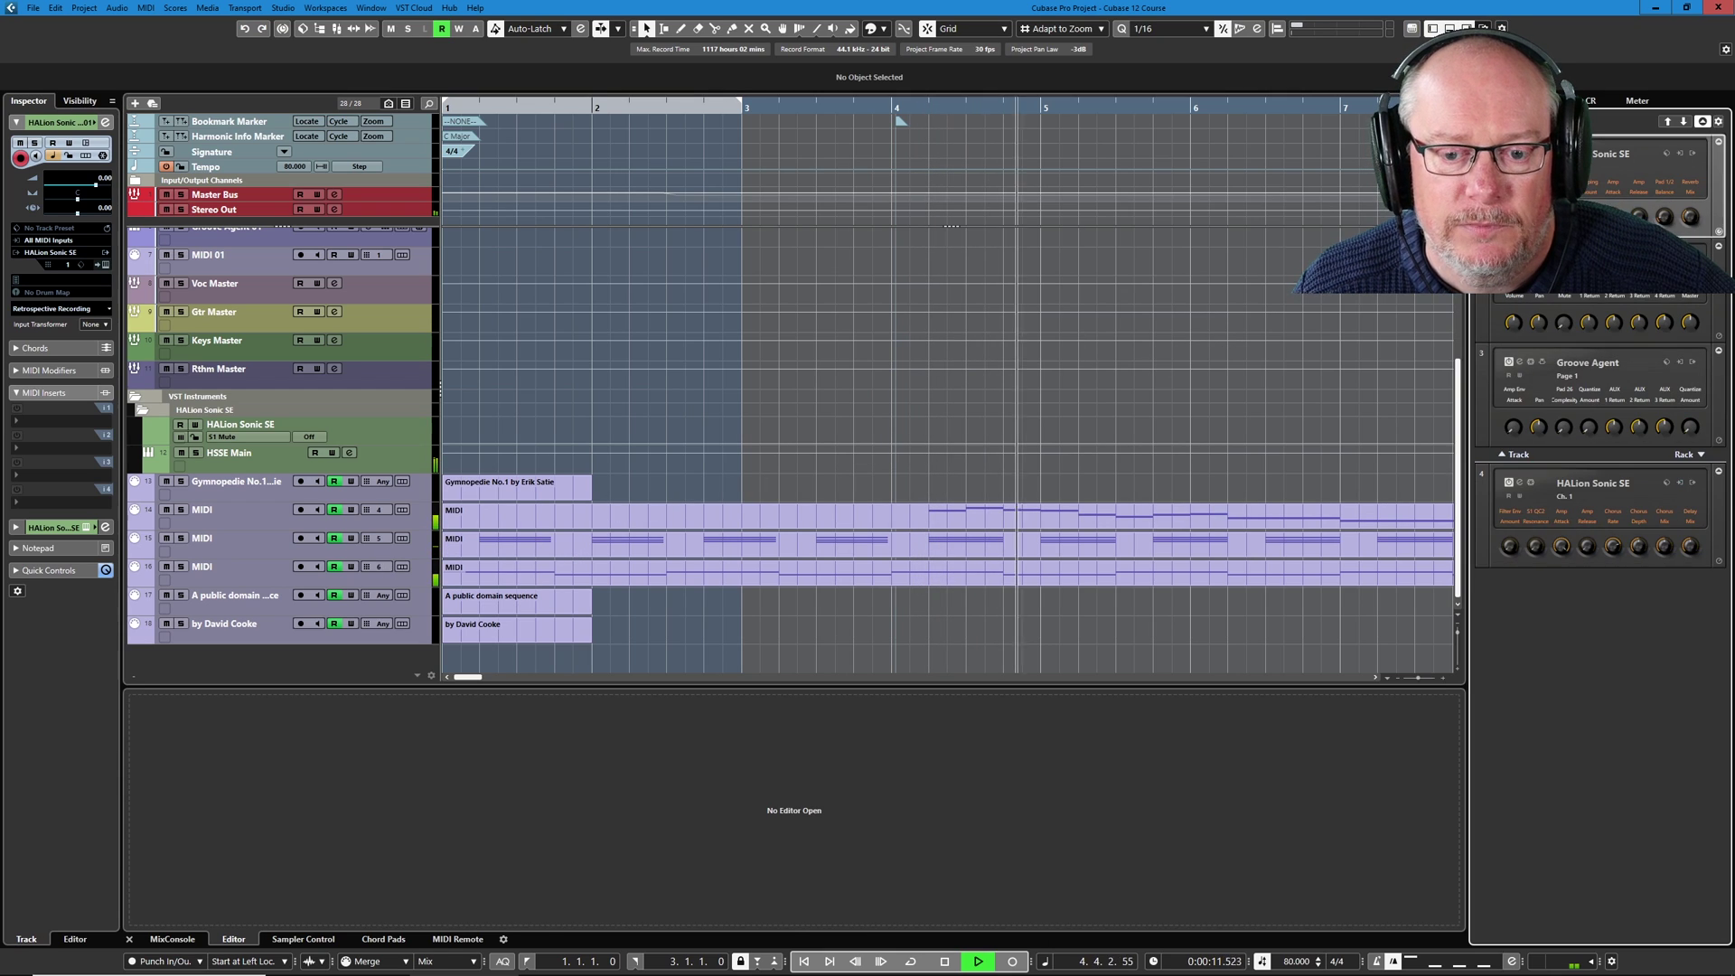
left_click(1519, 484)
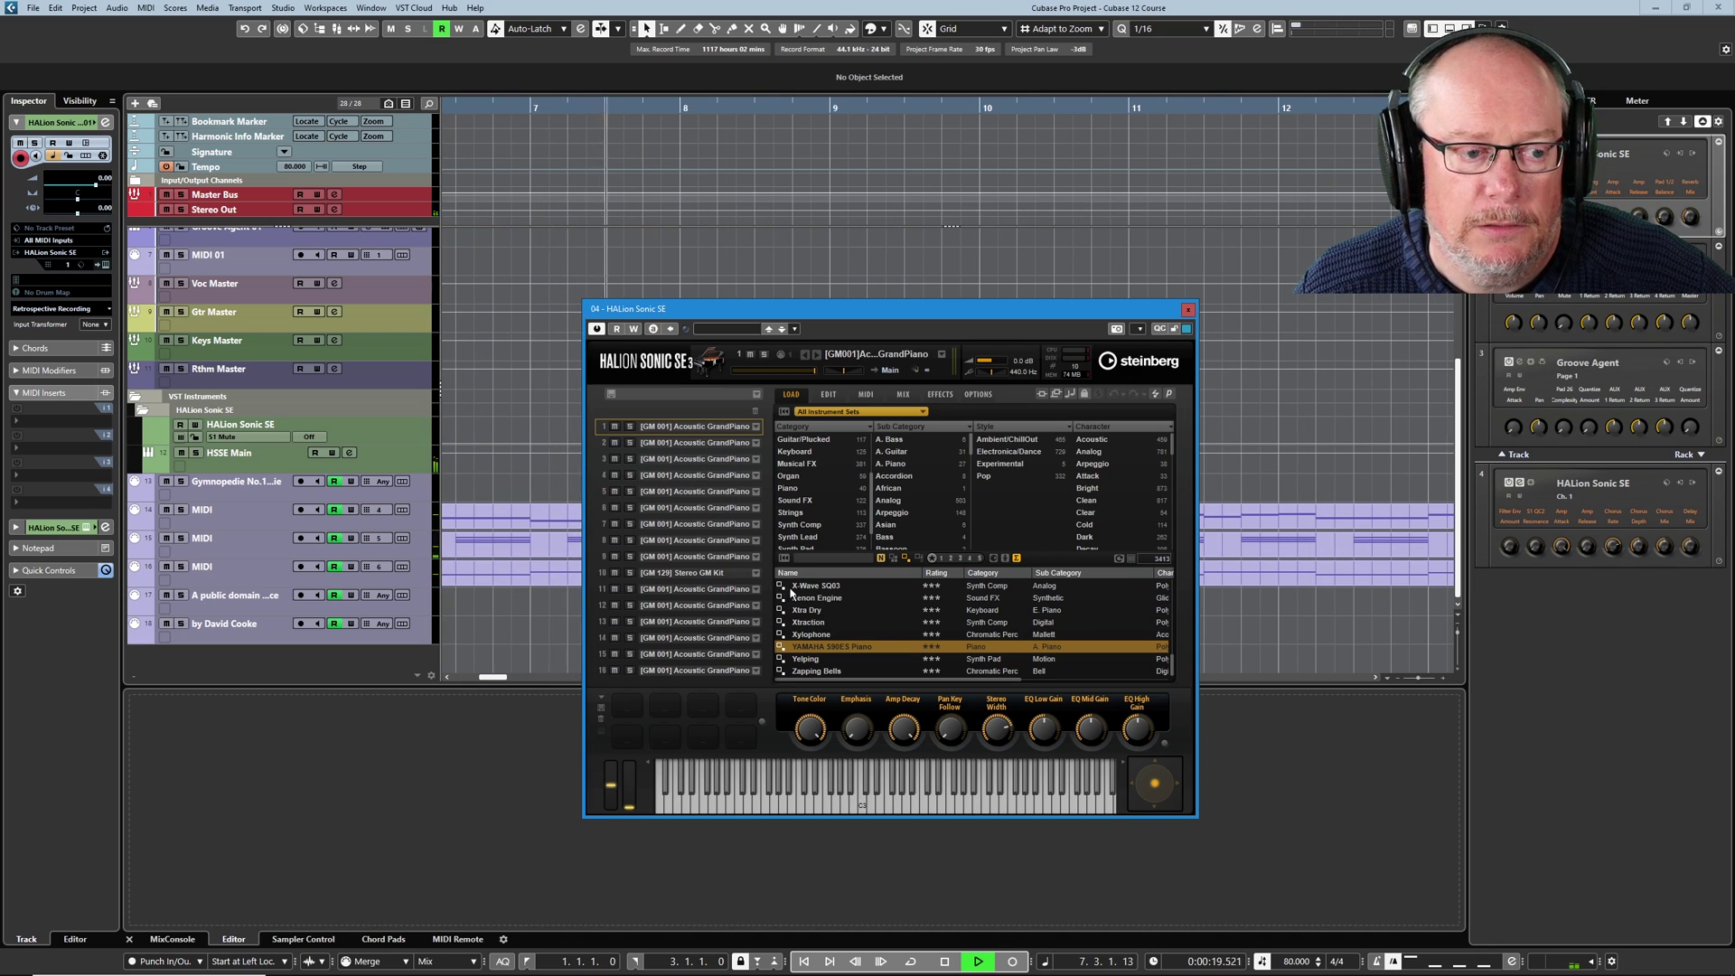
Load the Spacious Marimba program into HALion Sonic SE slot 4.
left_click_drag(713, 317, 834, 362)
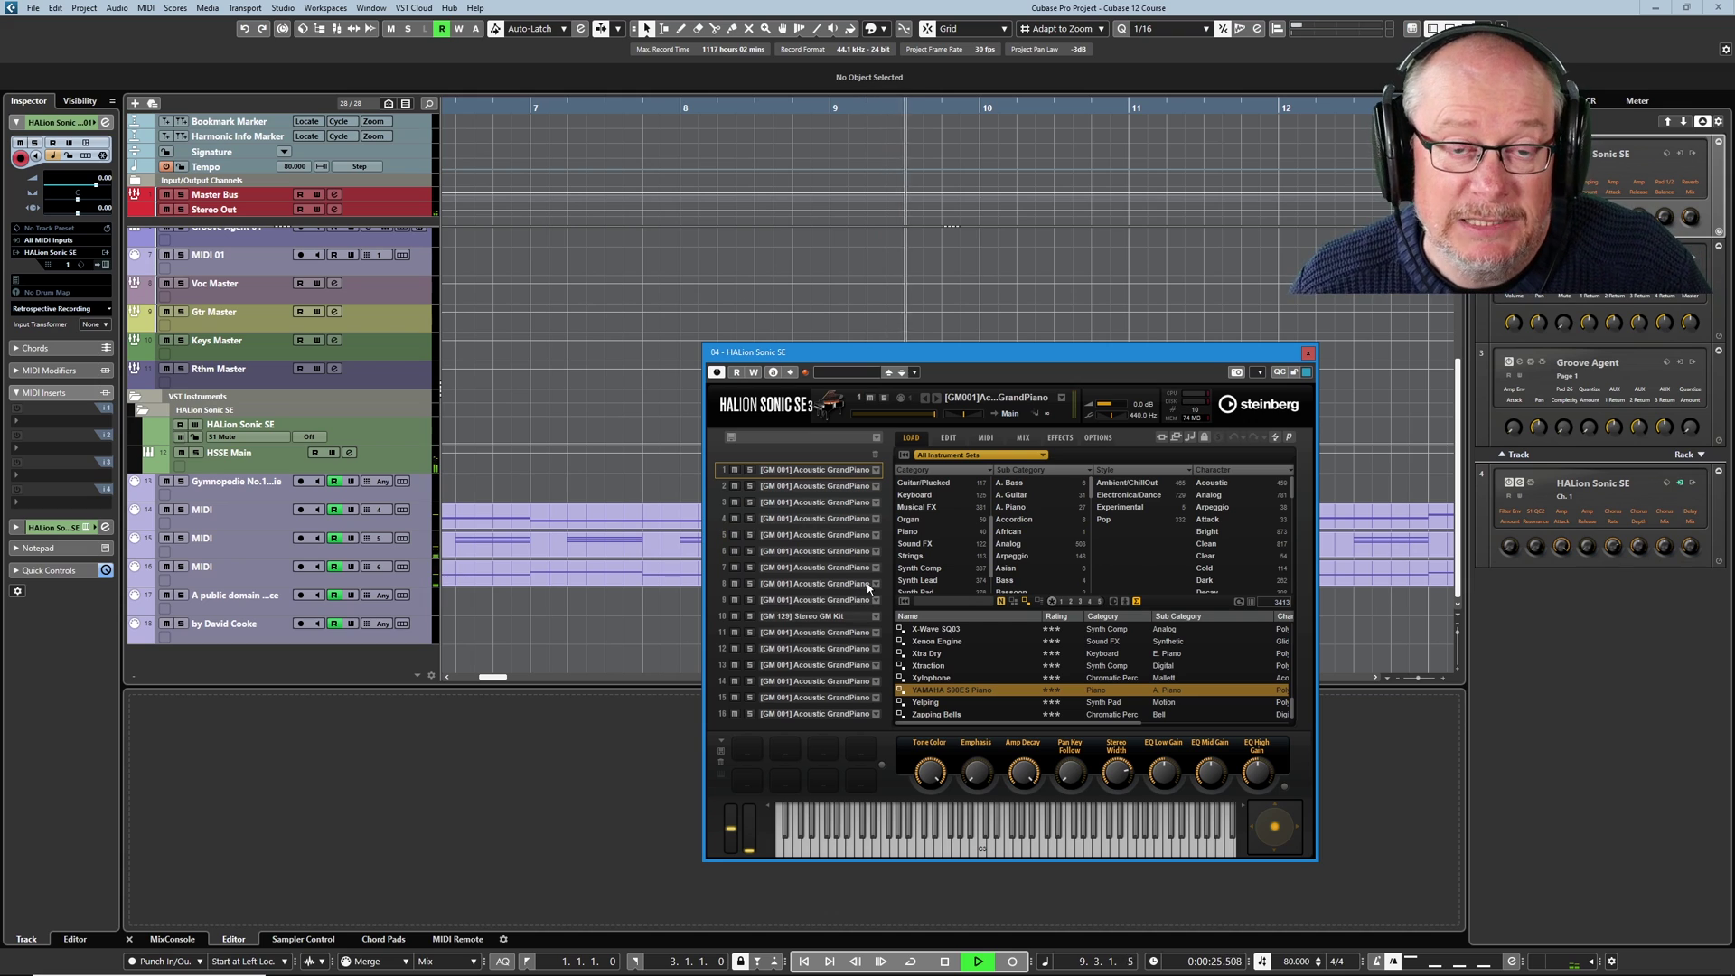
left_click(876, 519)
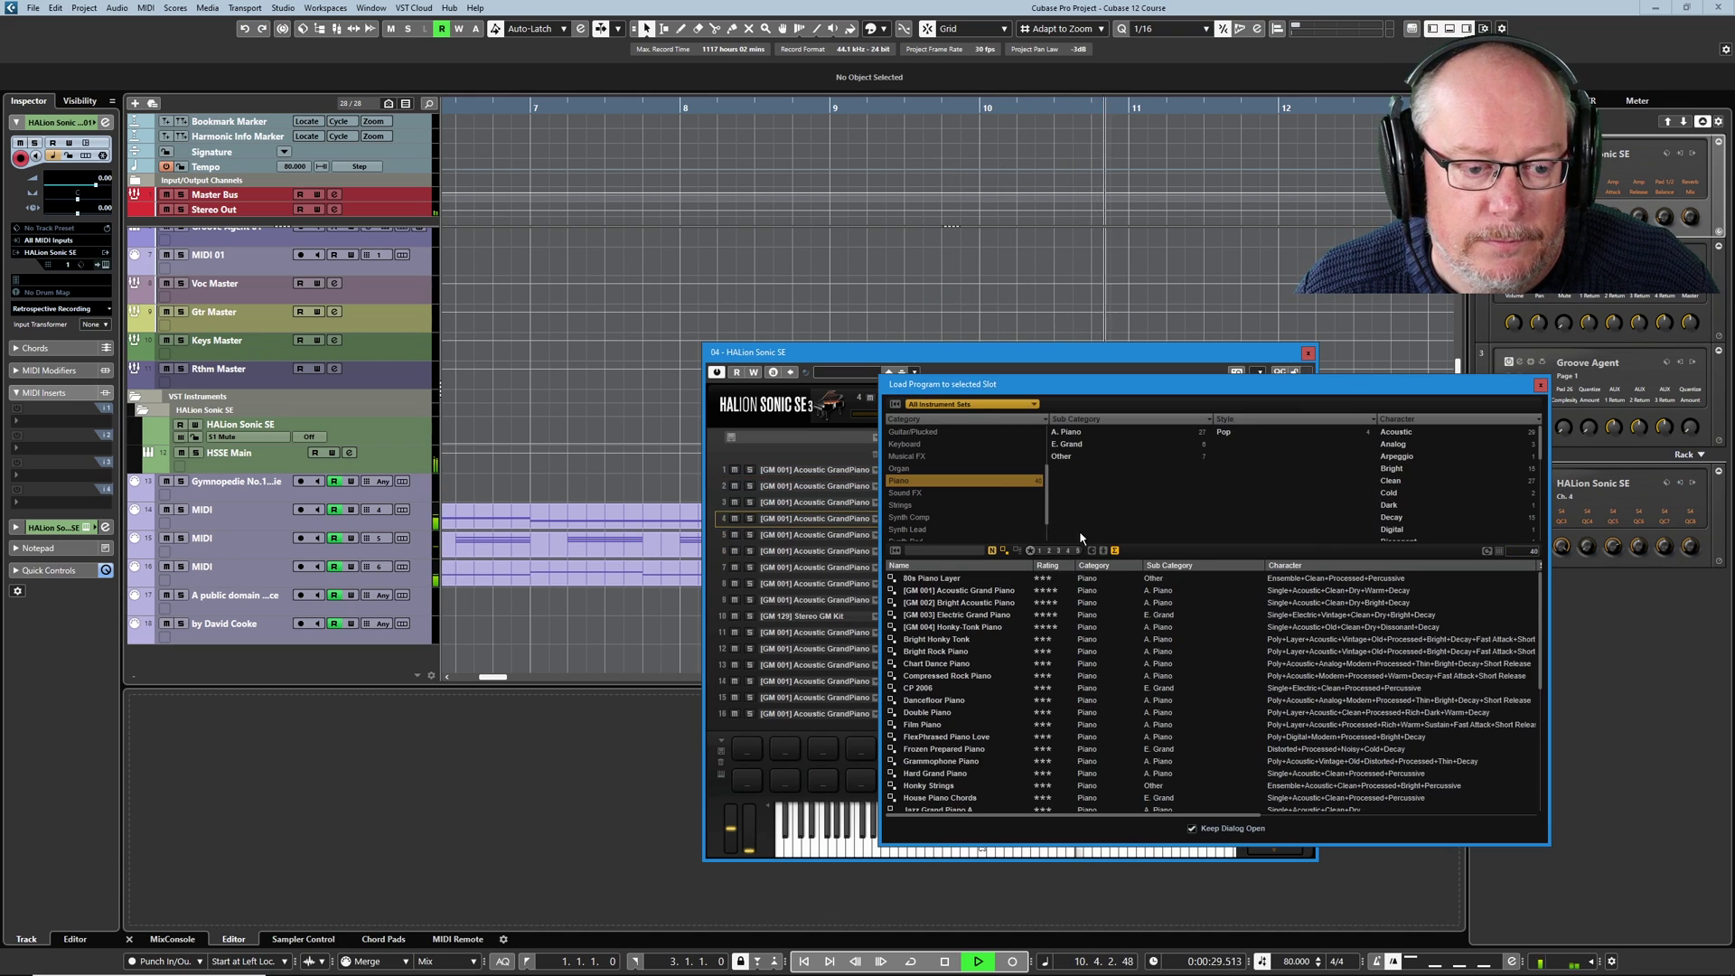
left_click(908, 549)
type("m")
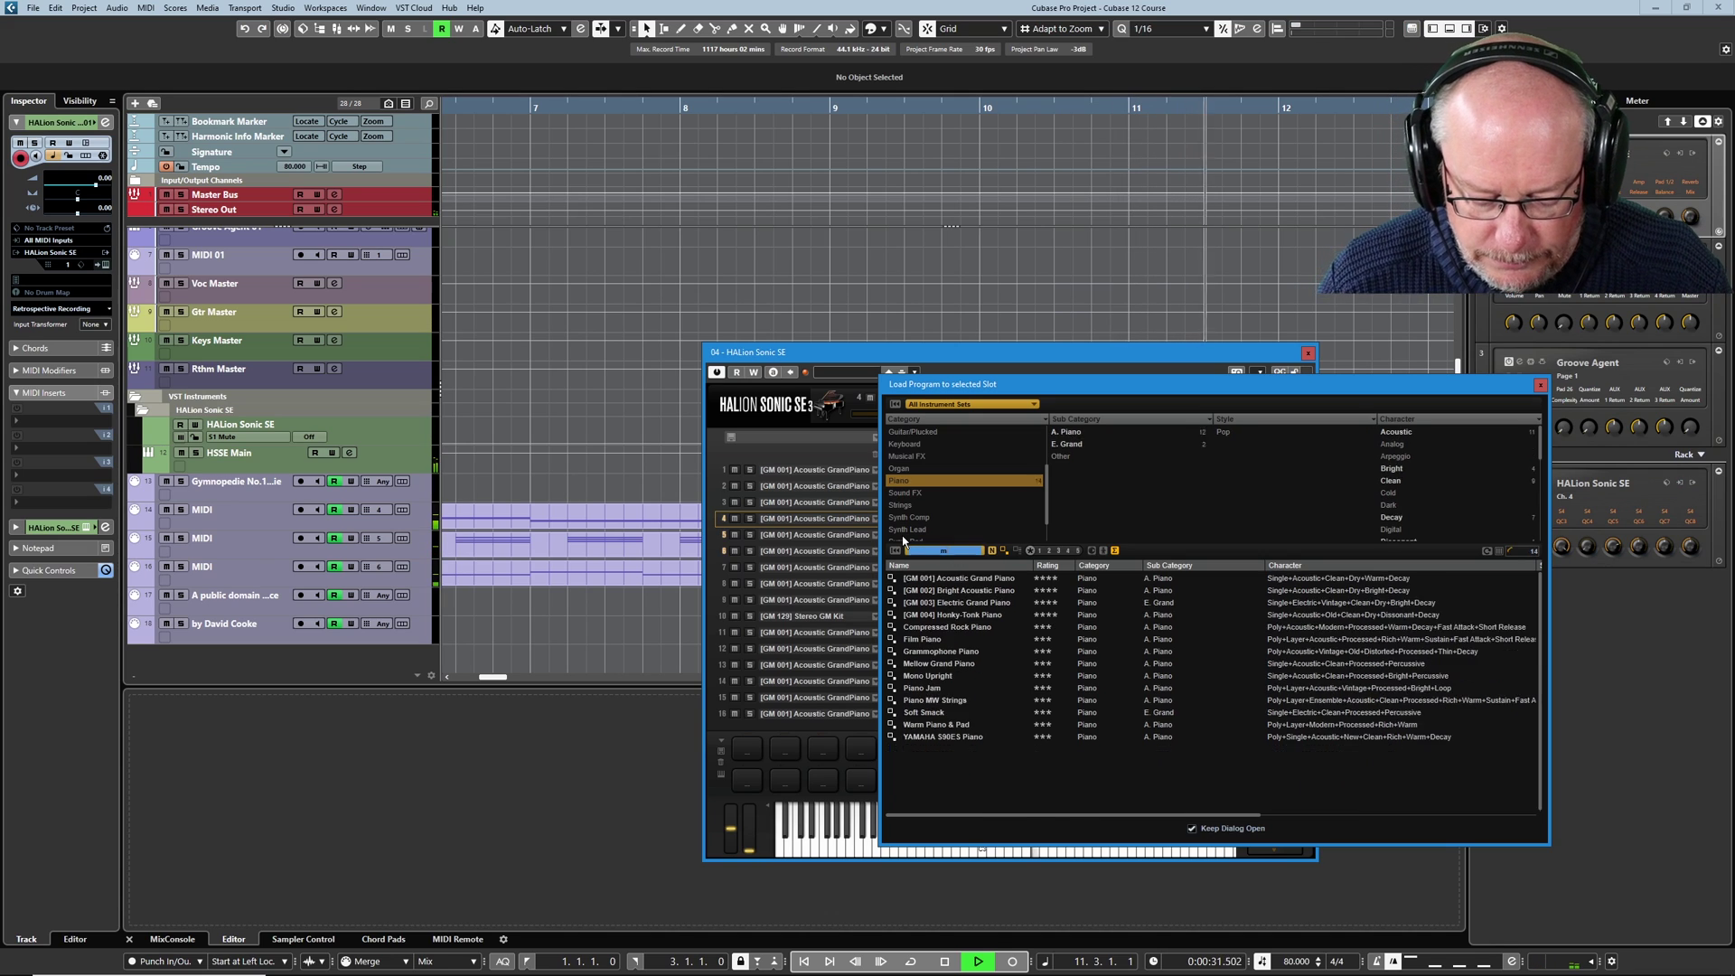
type("arim")
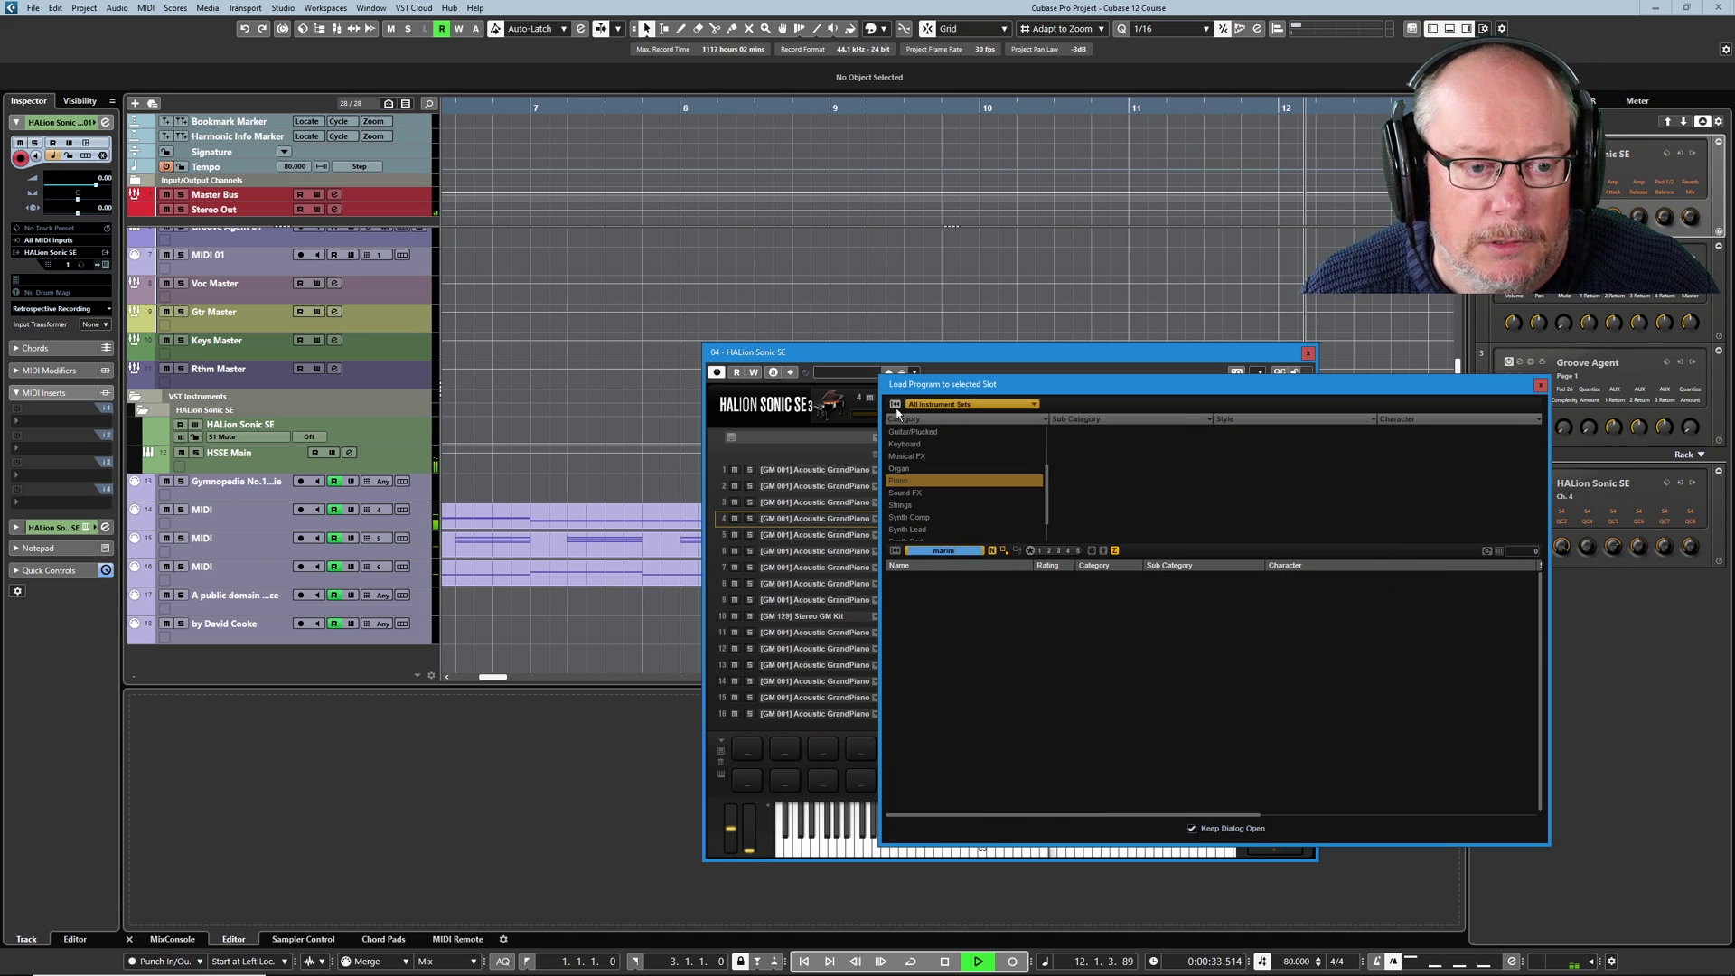
left_click(896, 406)
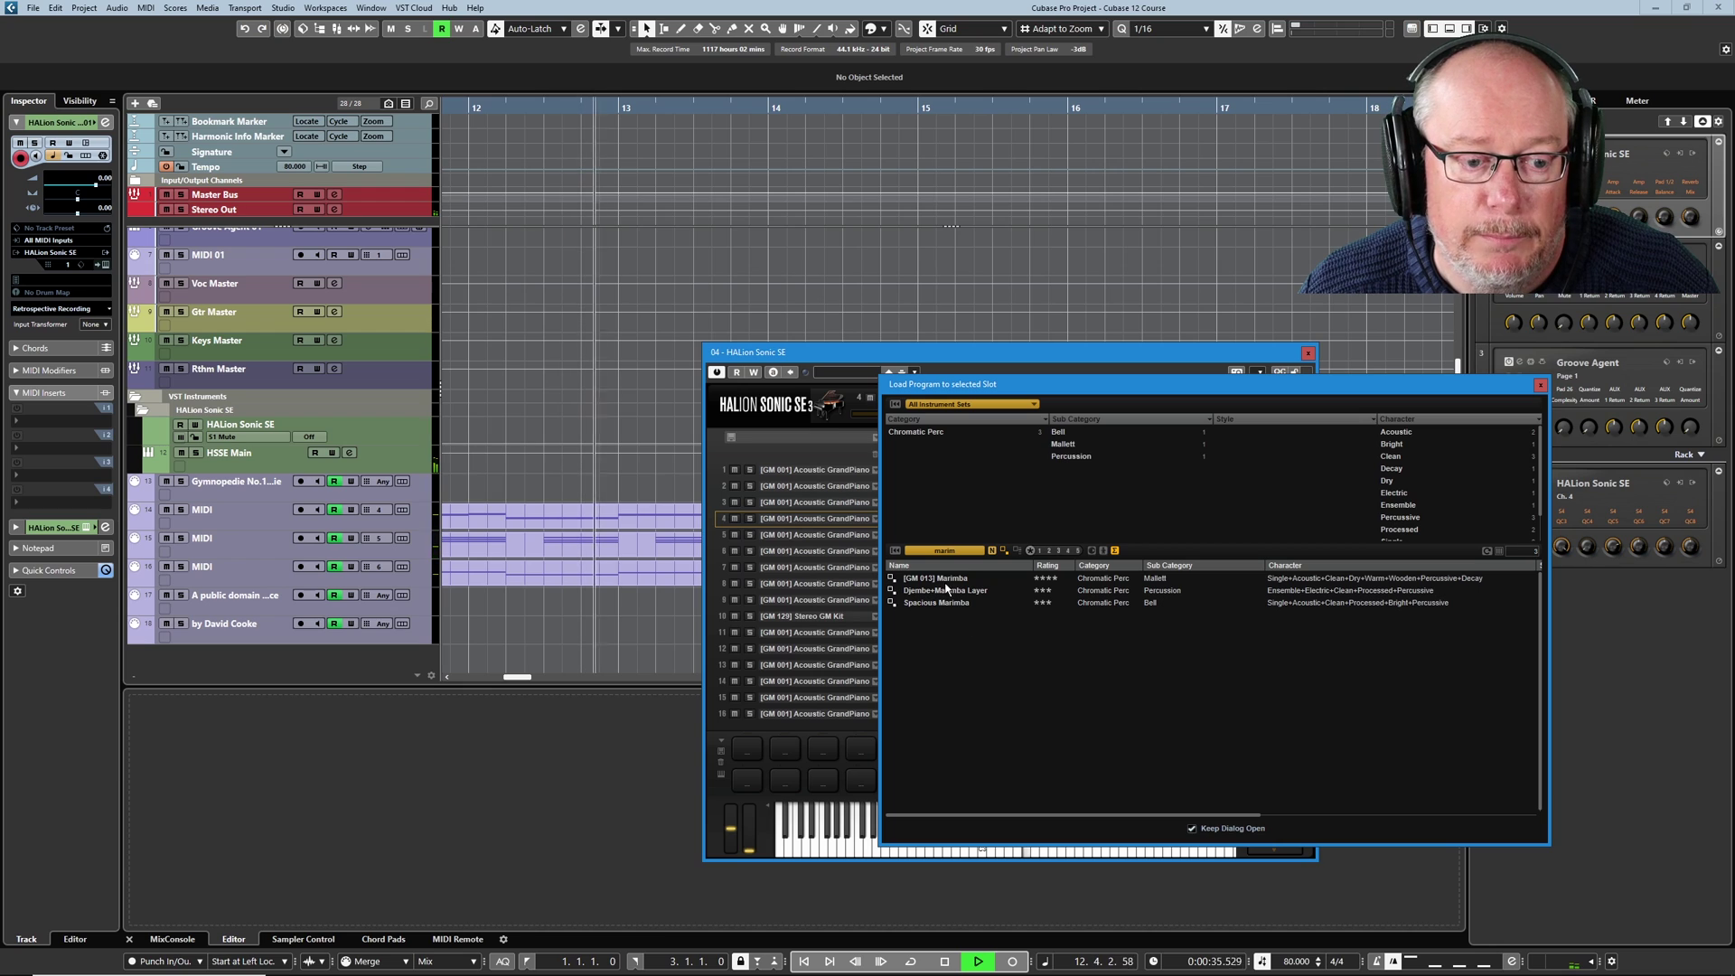
left_click(936, 603)
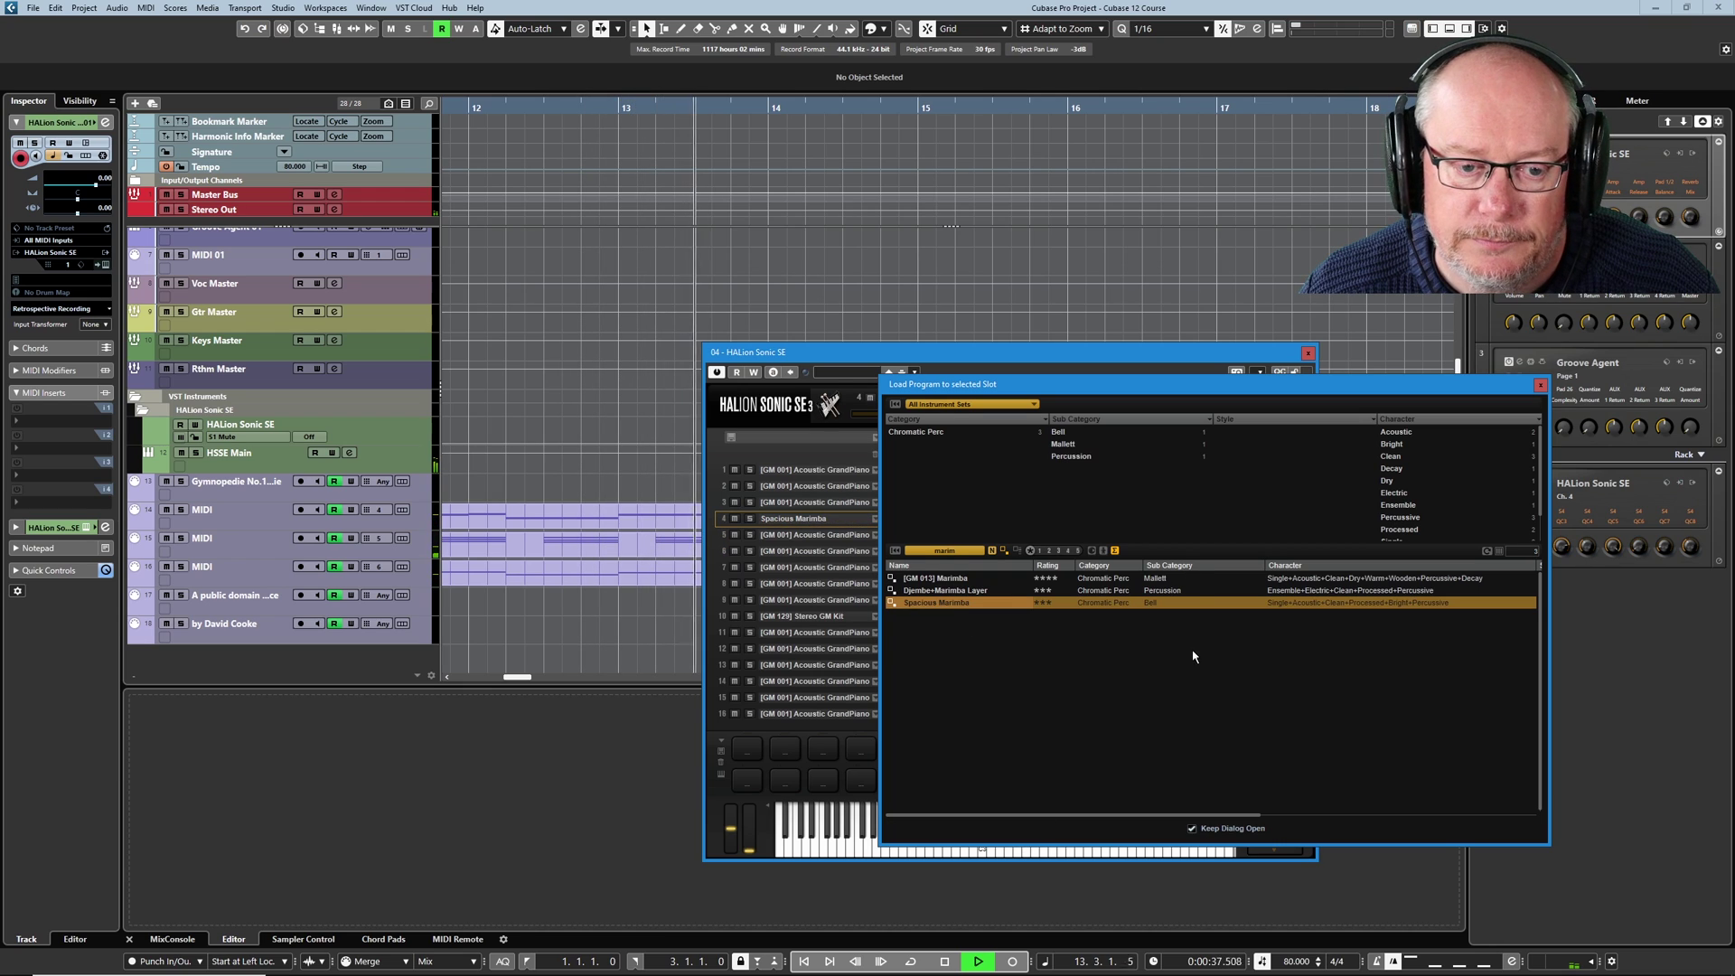
left_click(1541, 386)
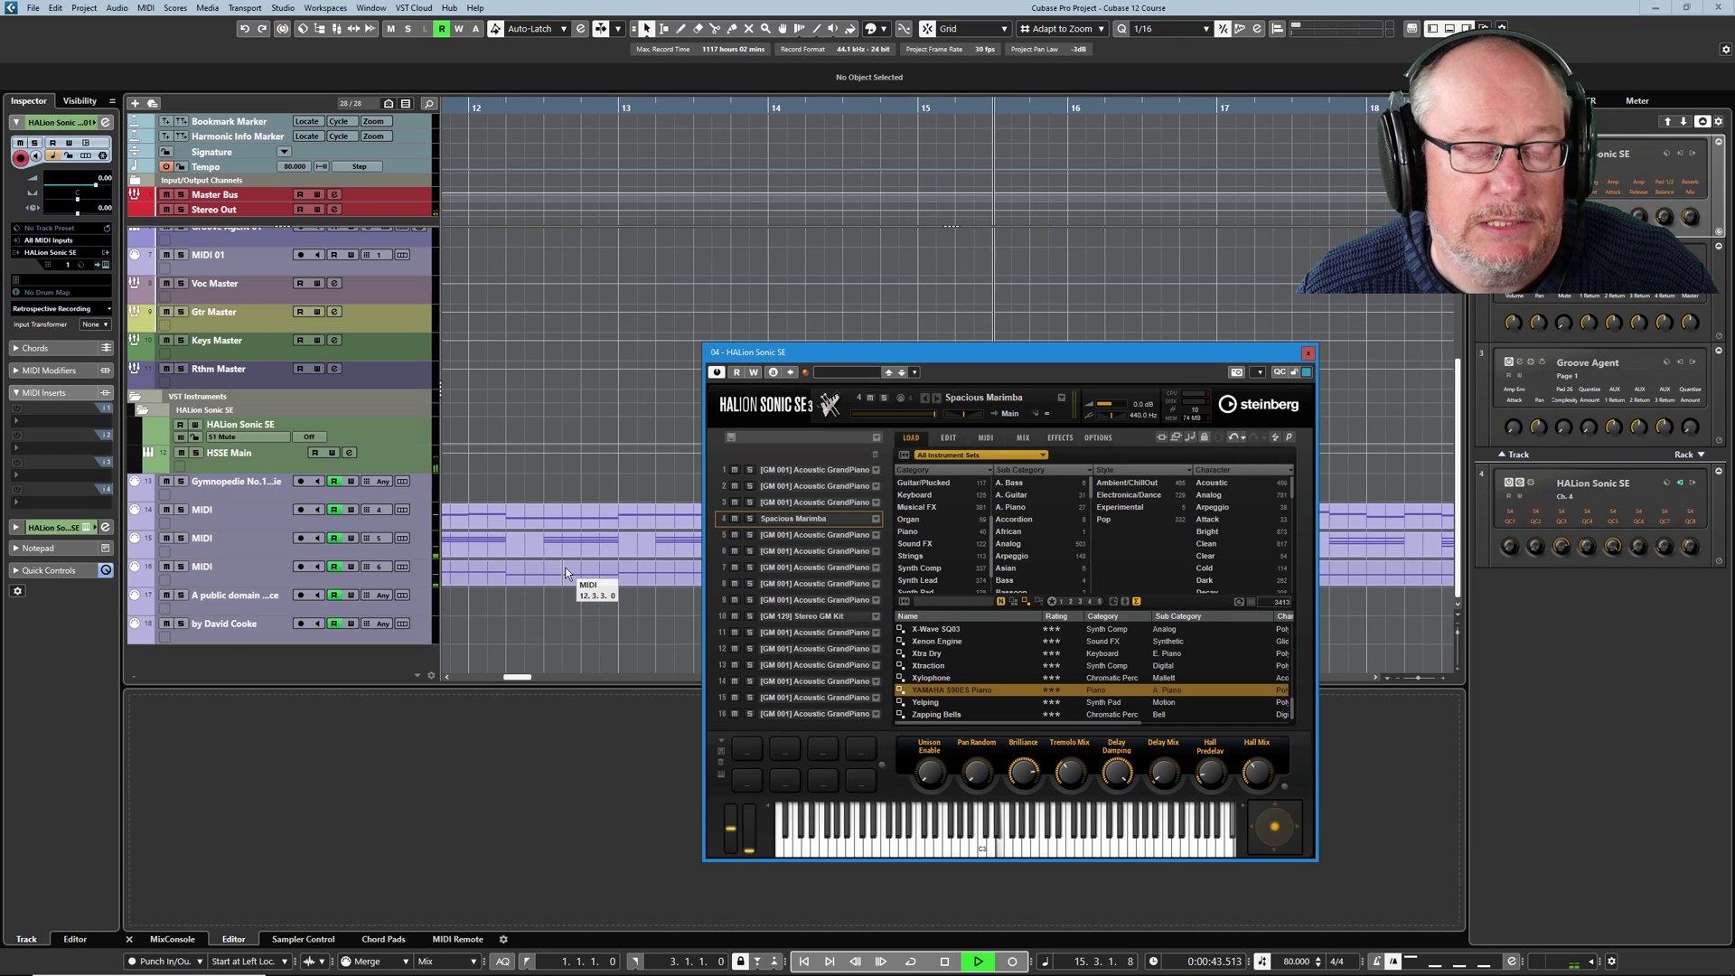
Search 'acoustic bass' and load [GM 033] Acoustic Bass into slot 6.
left_click(876, 552)
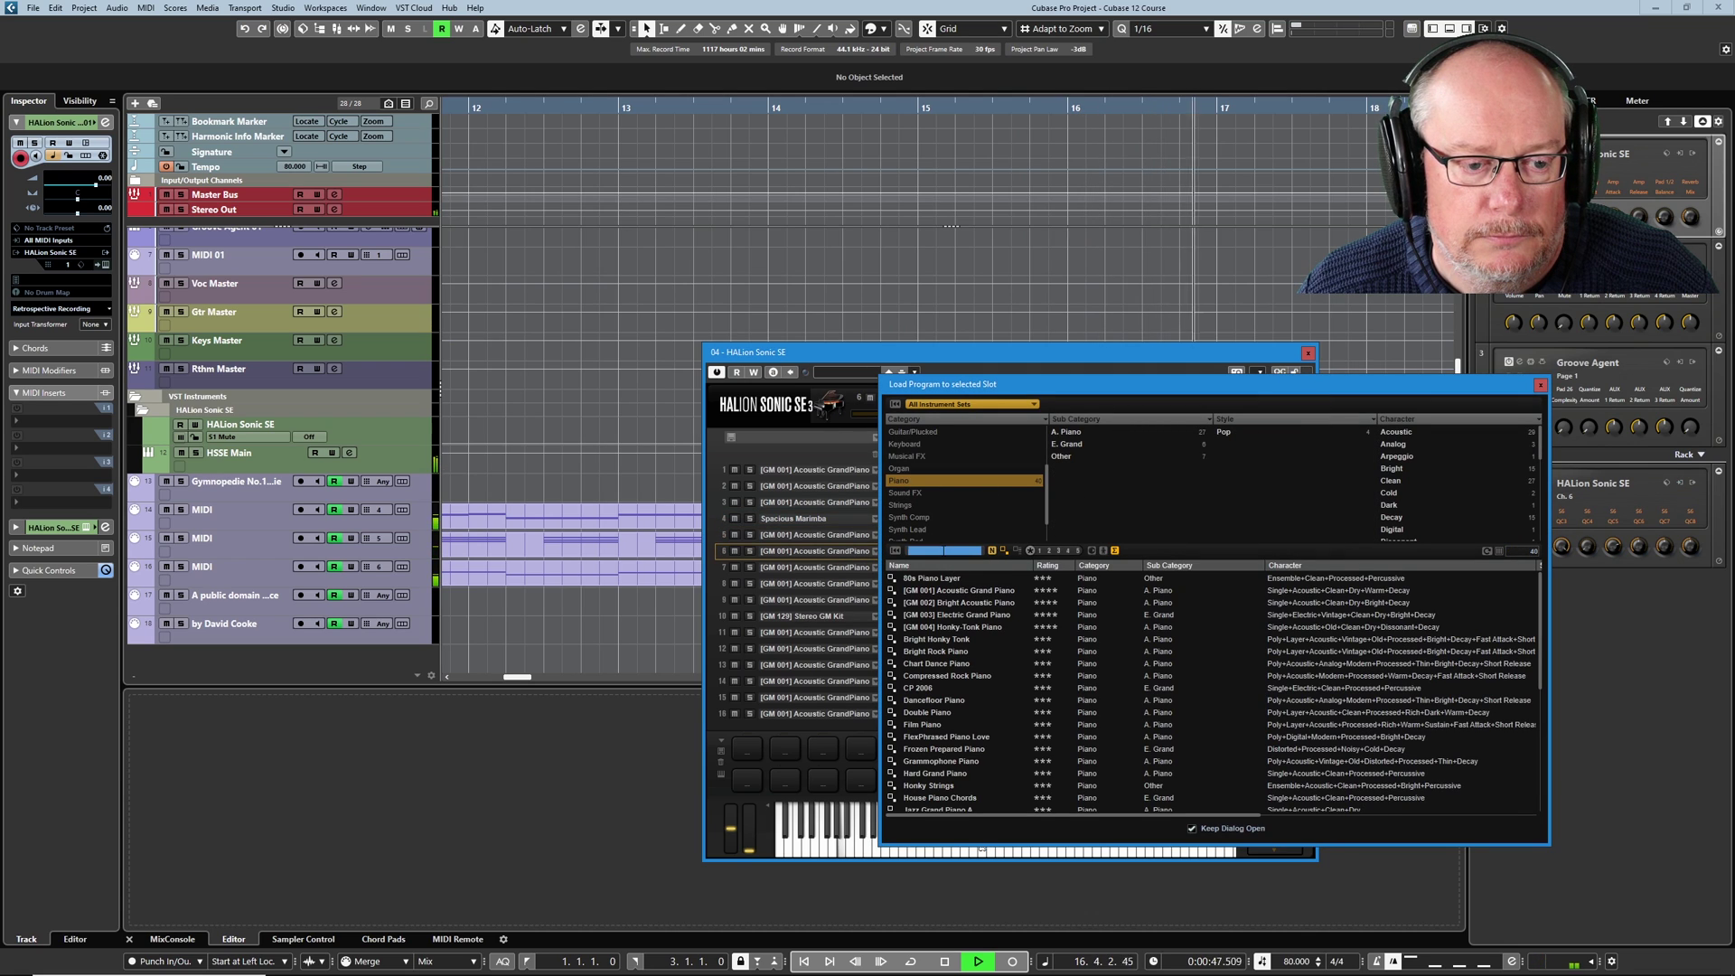
left_click(939, 550)
type("acoustic")
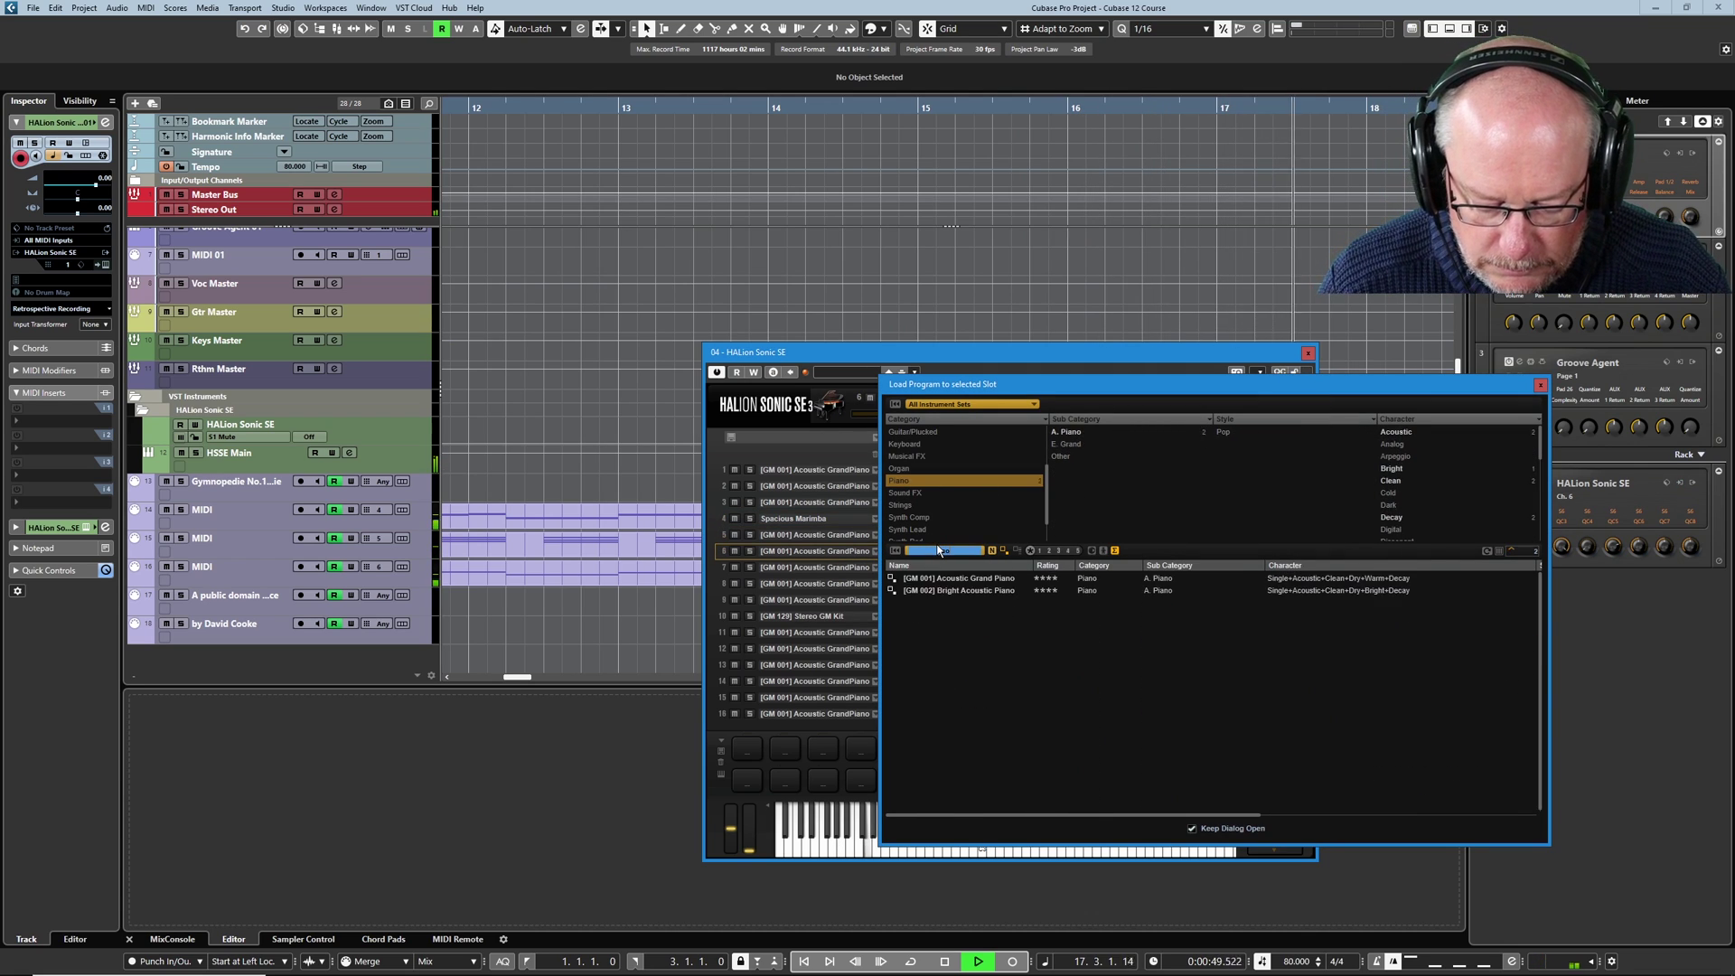
type(" bas")
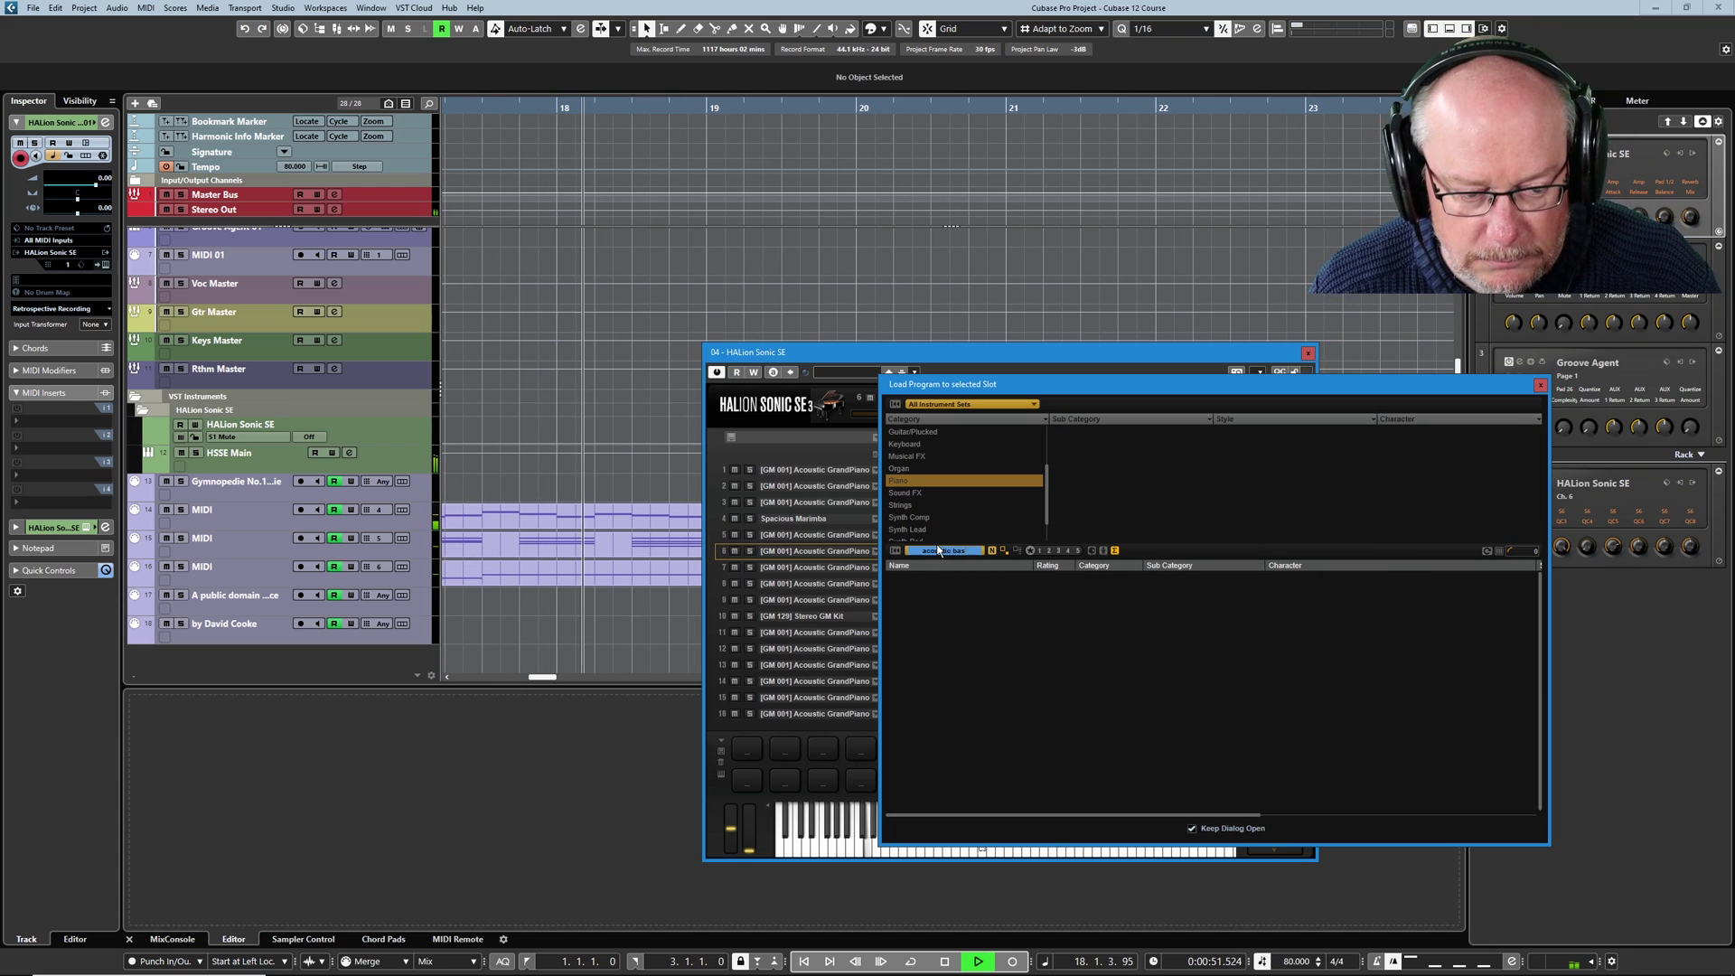
type("s")
left_click(958, 480)
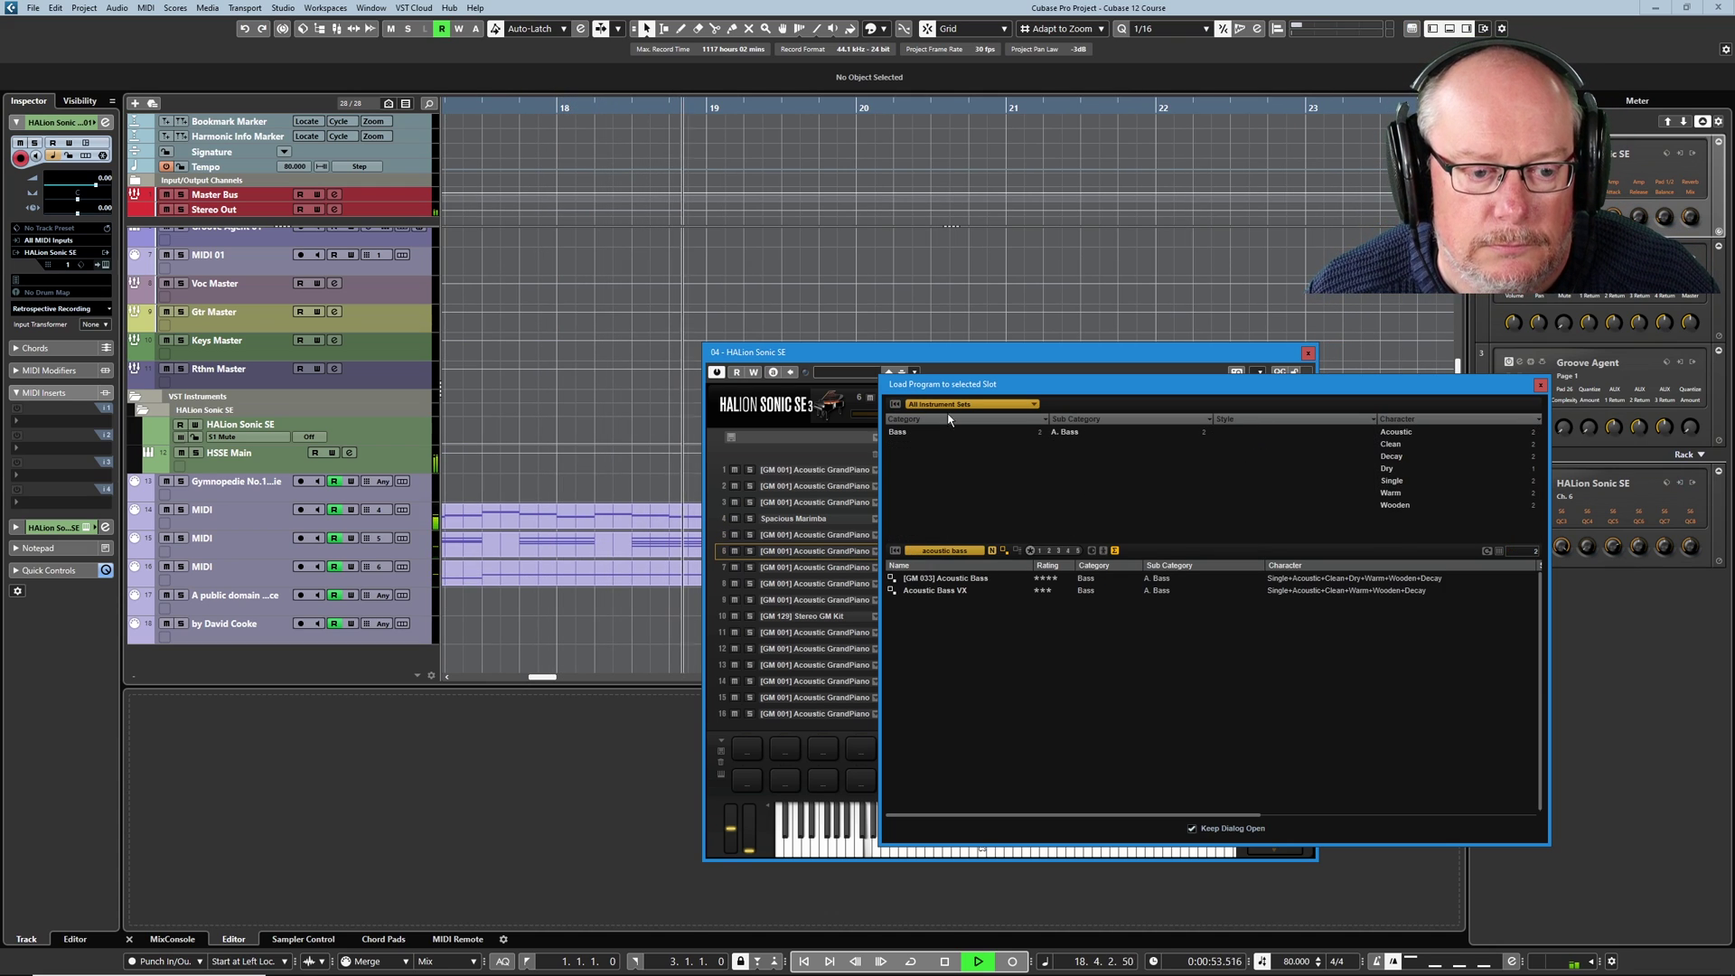
left_click(952, 578)
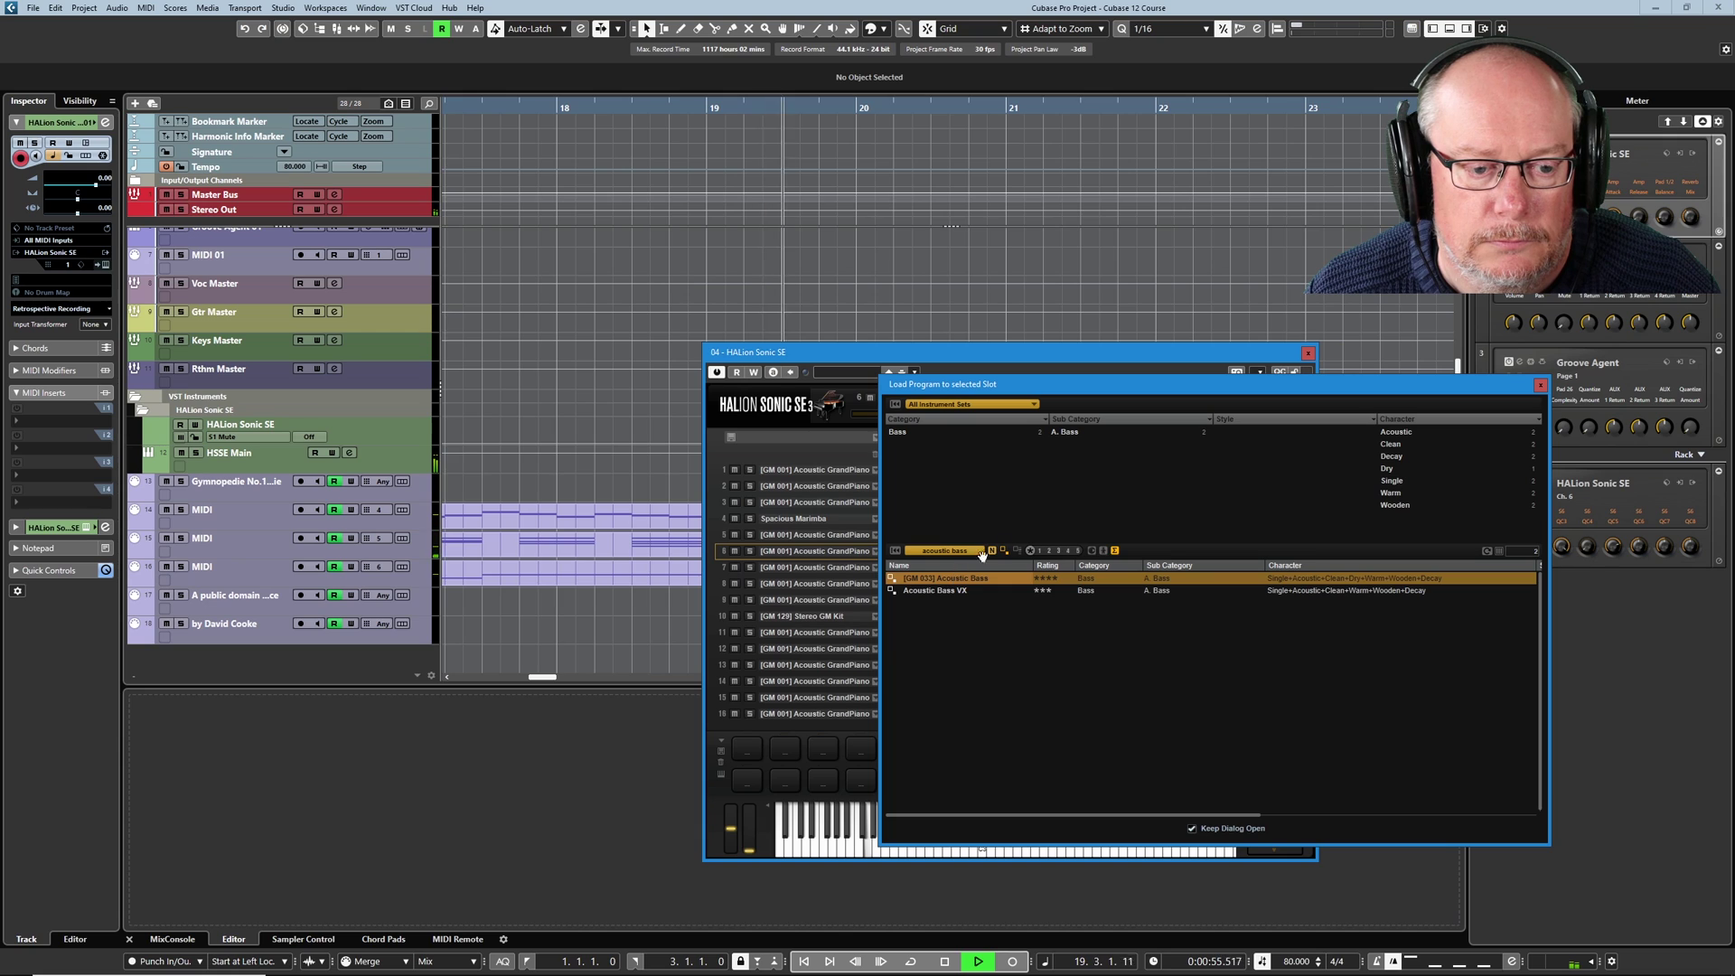
double_click(946, 577)
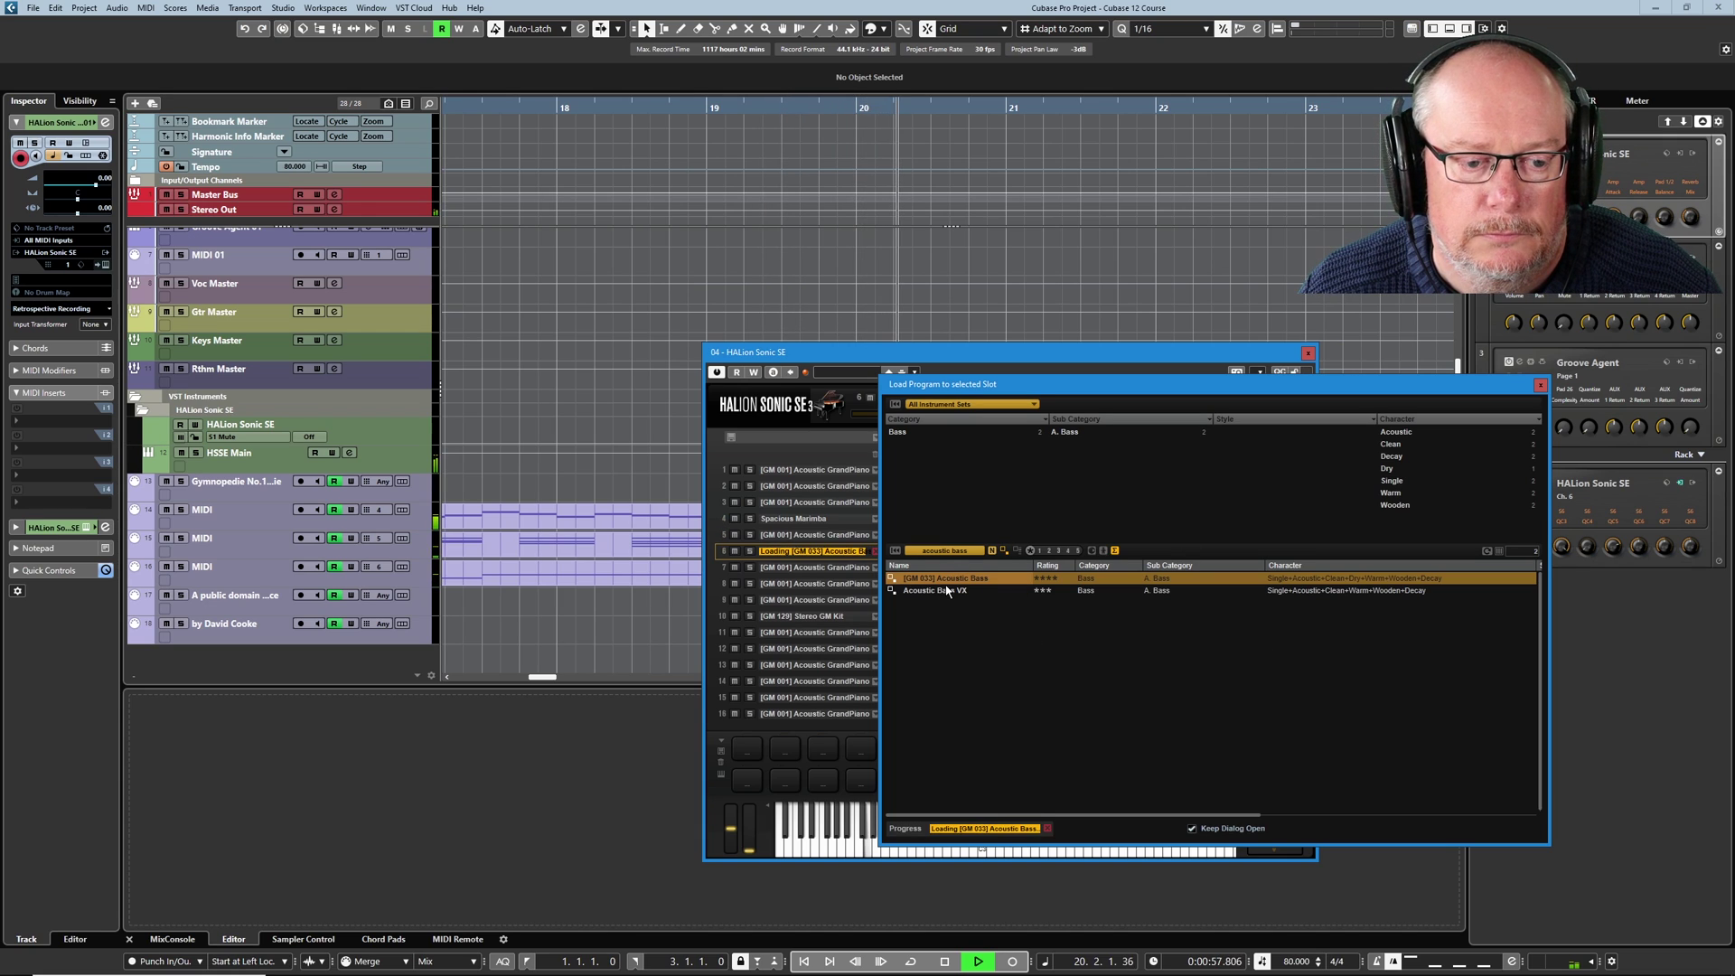
left_click(1540, 385)
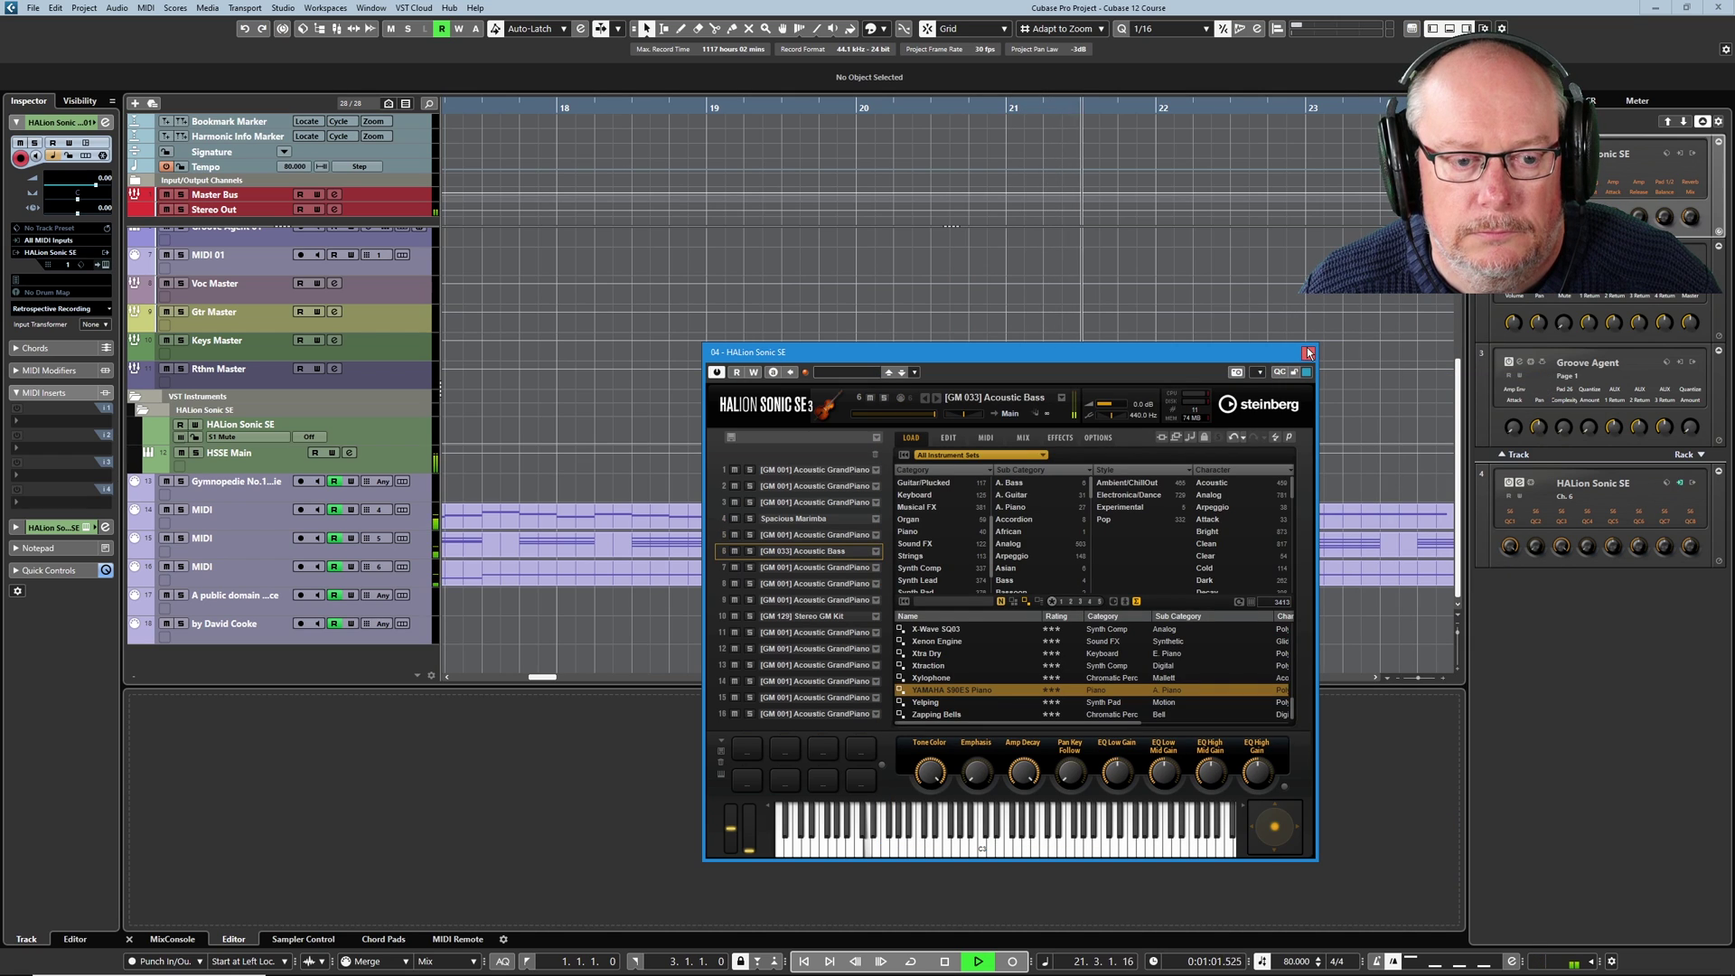
Move the HALion Sonic SE window up and left, and stop playback.
left_click_drag(1231, 352, 1141, 333)
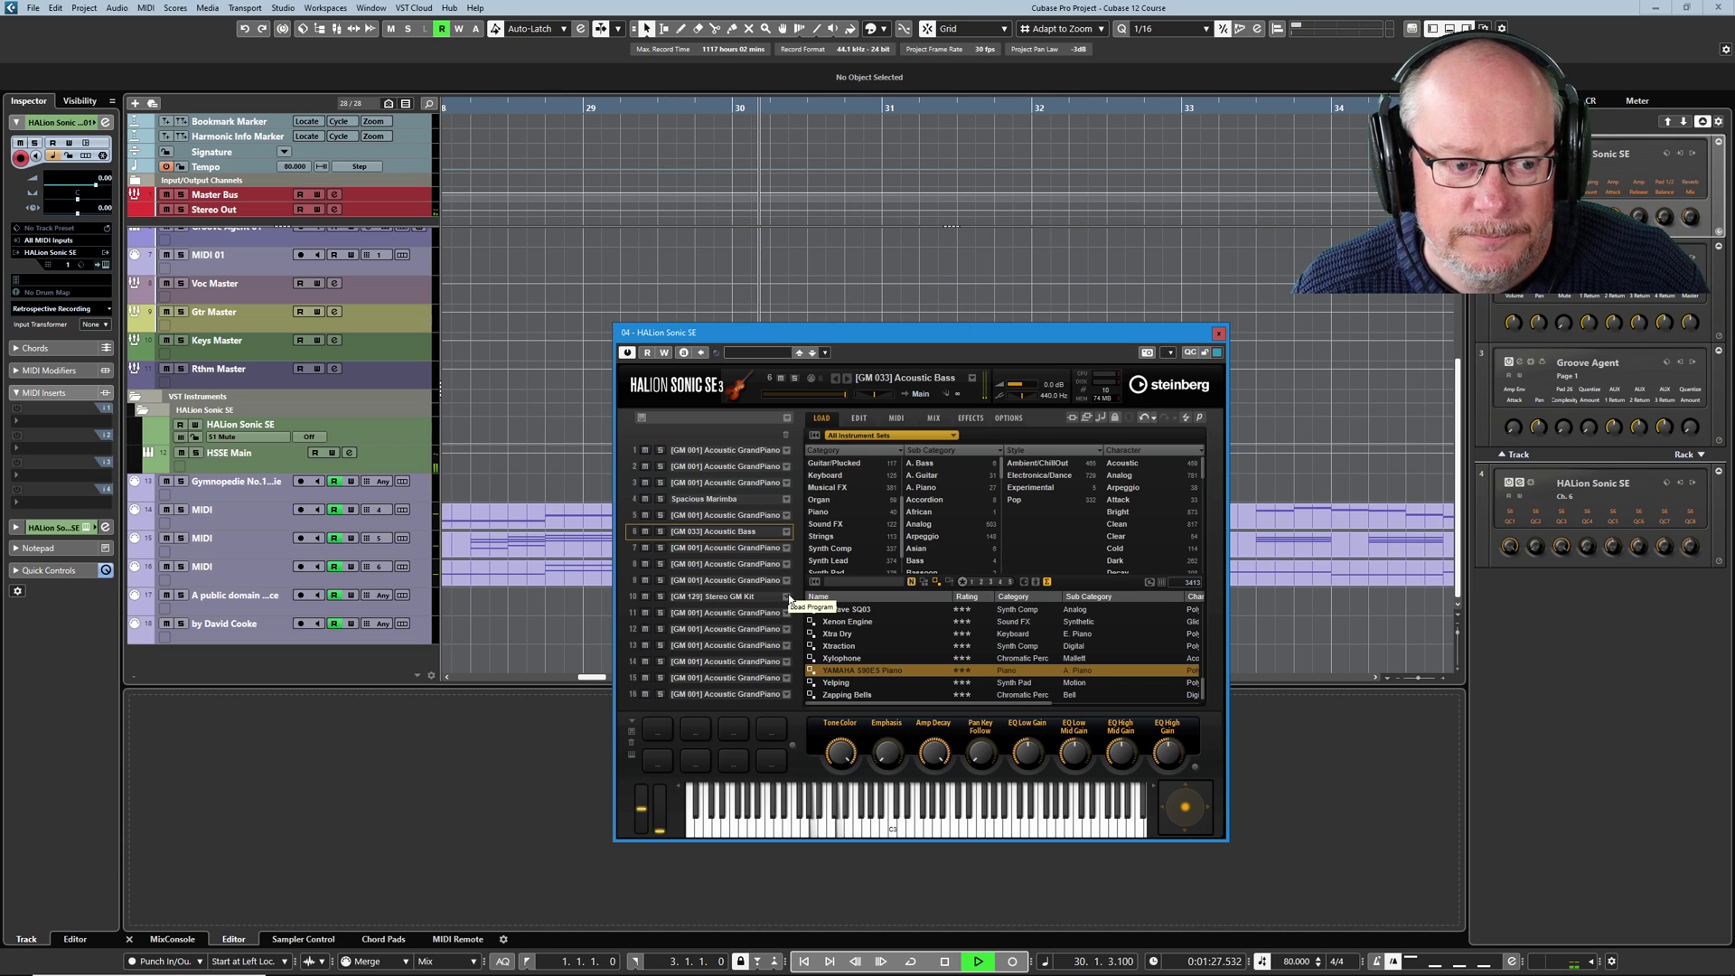
key("space")
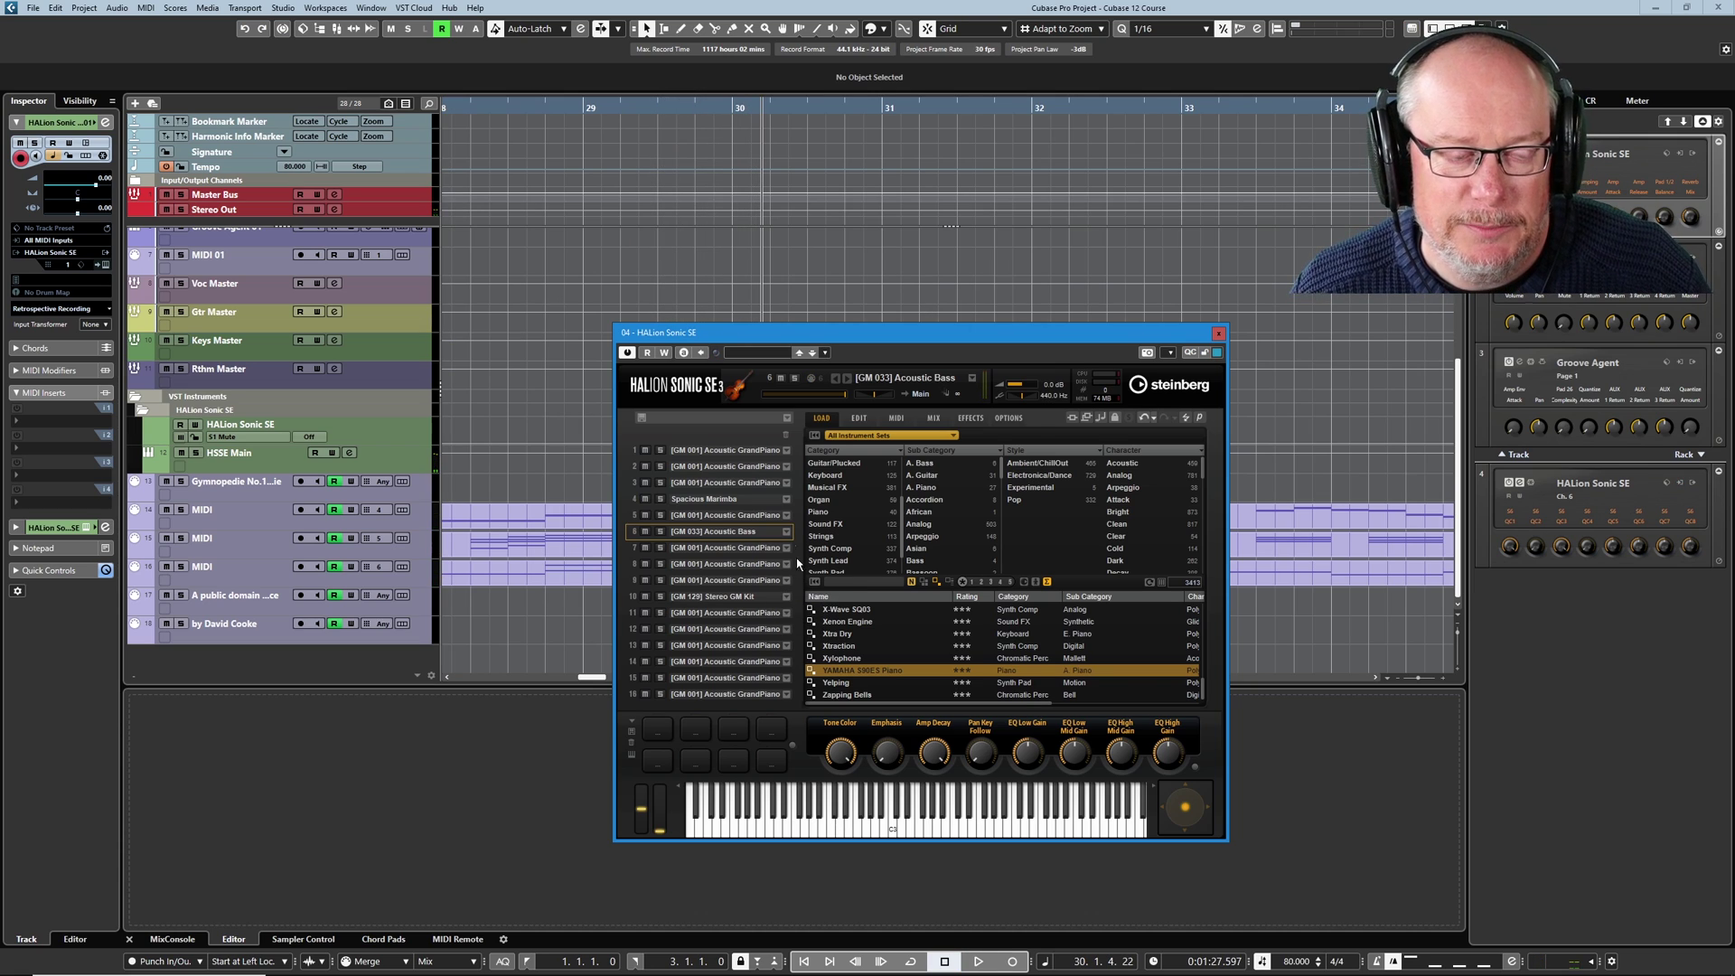
Open MIDI Port Setup, enlarge the dialog, and place the Visible column after In 'All MIDI Inputs'.
left_click(283, 7)
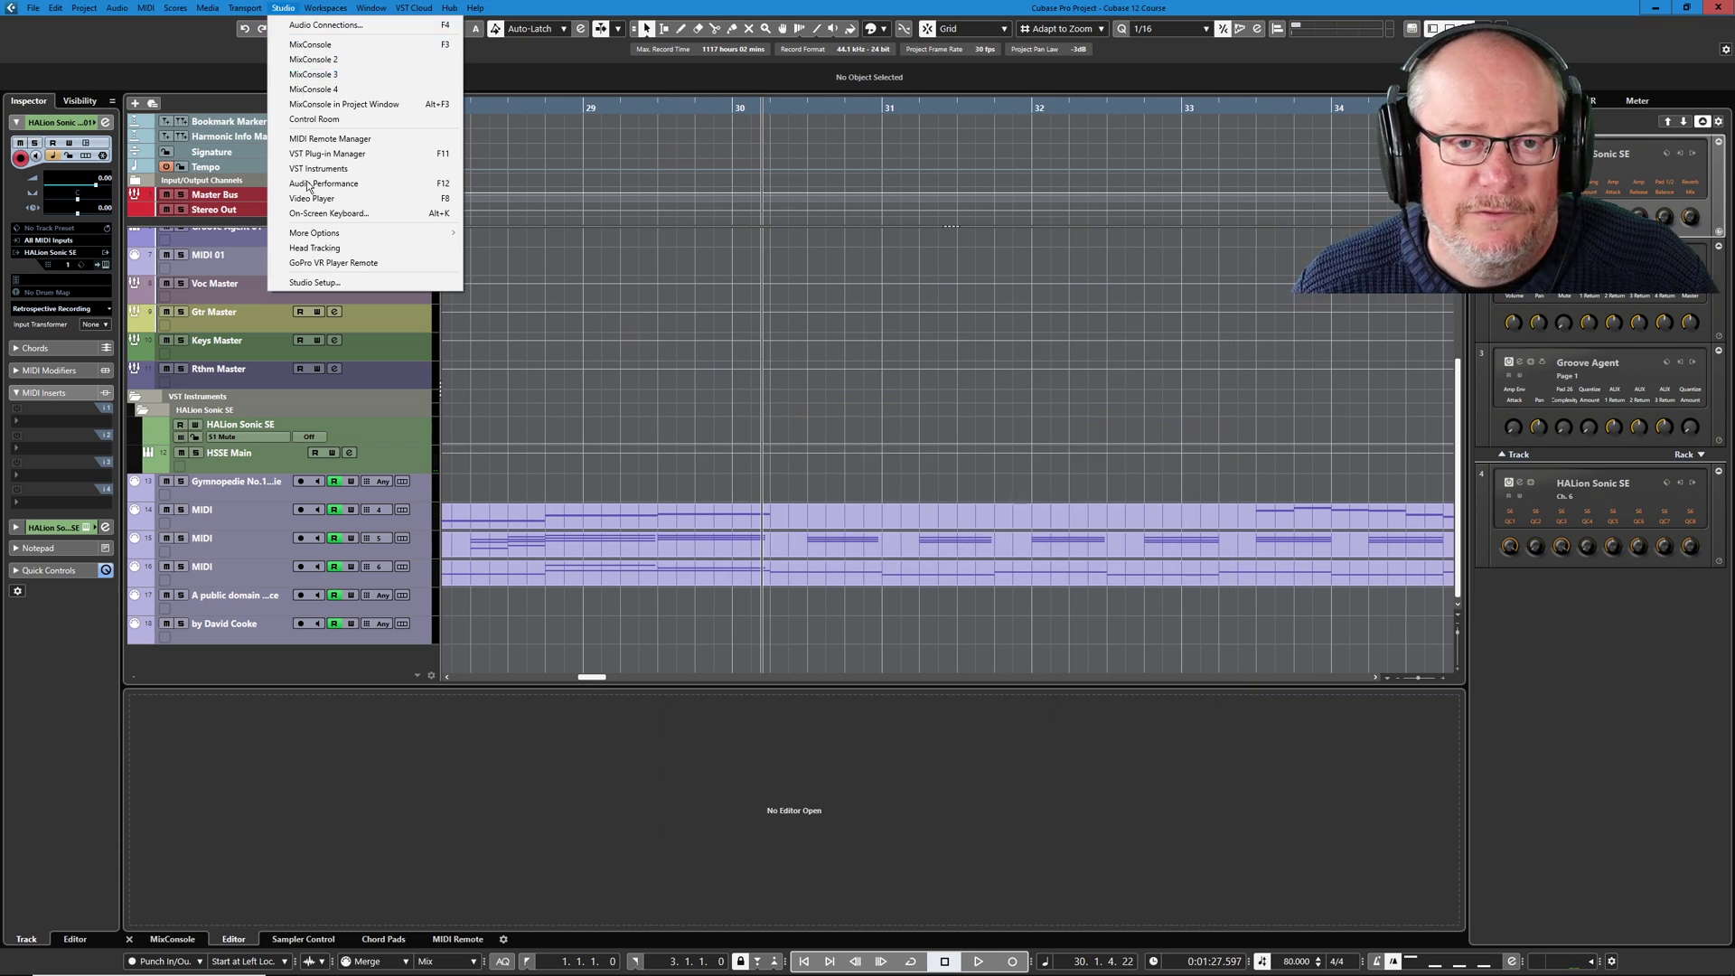
left_click(342, 283)
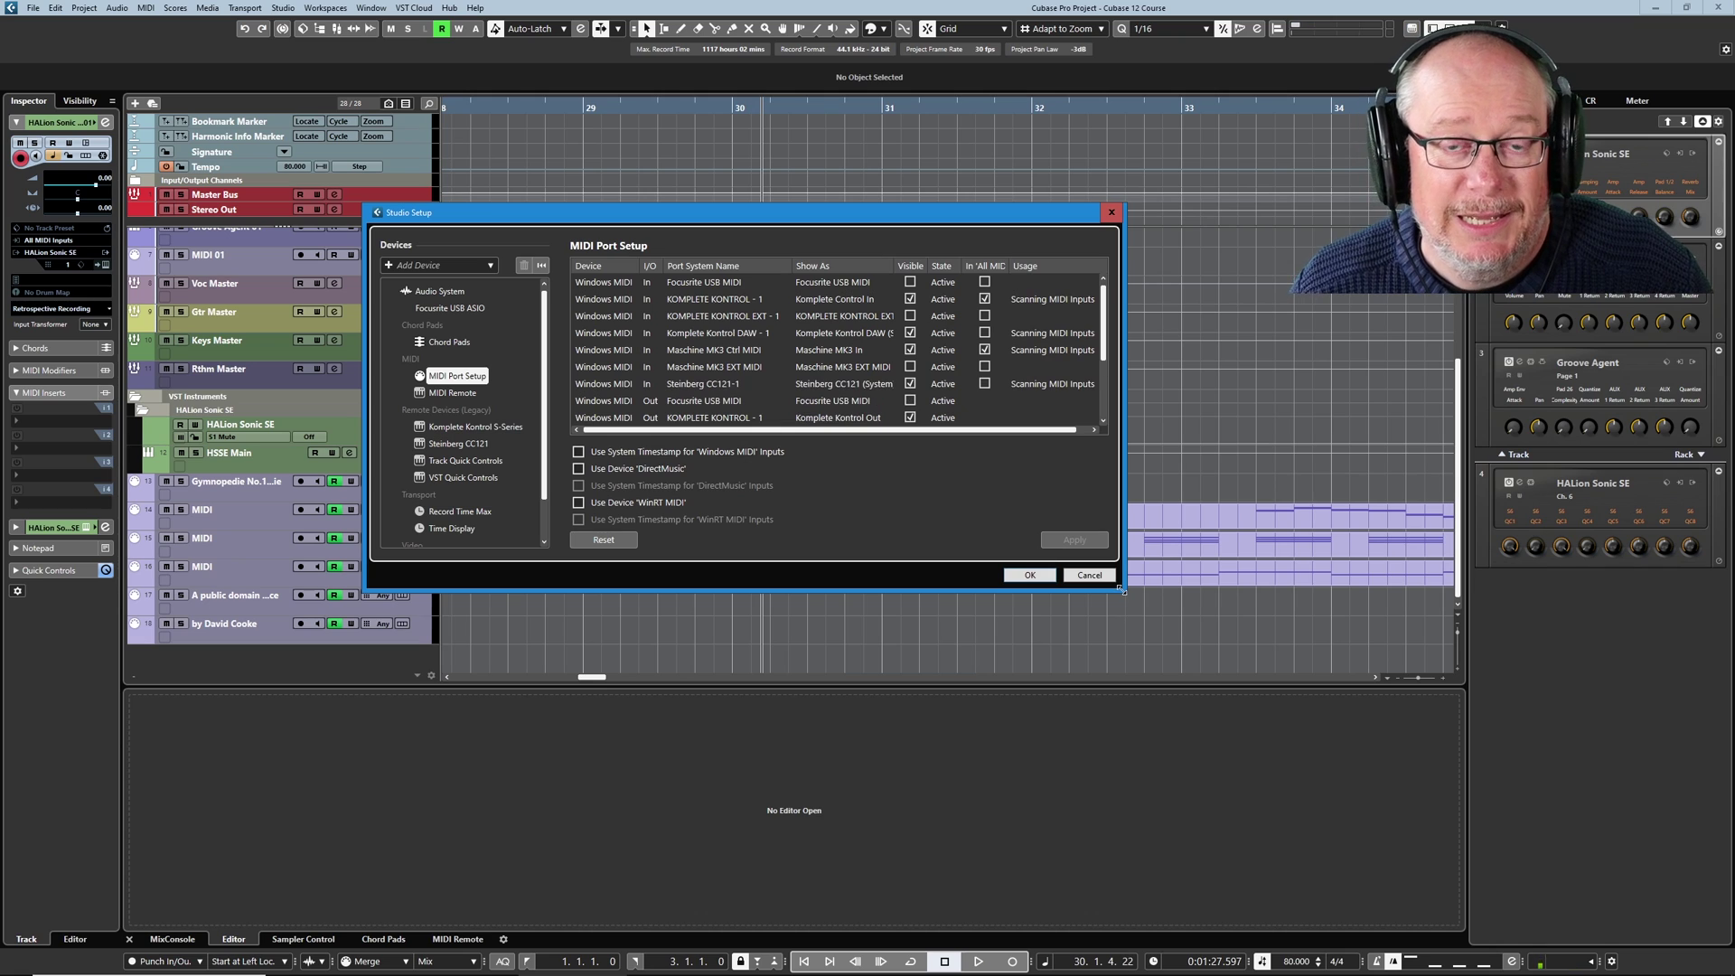
left_click_drag(1125, 595, 1264, 743)
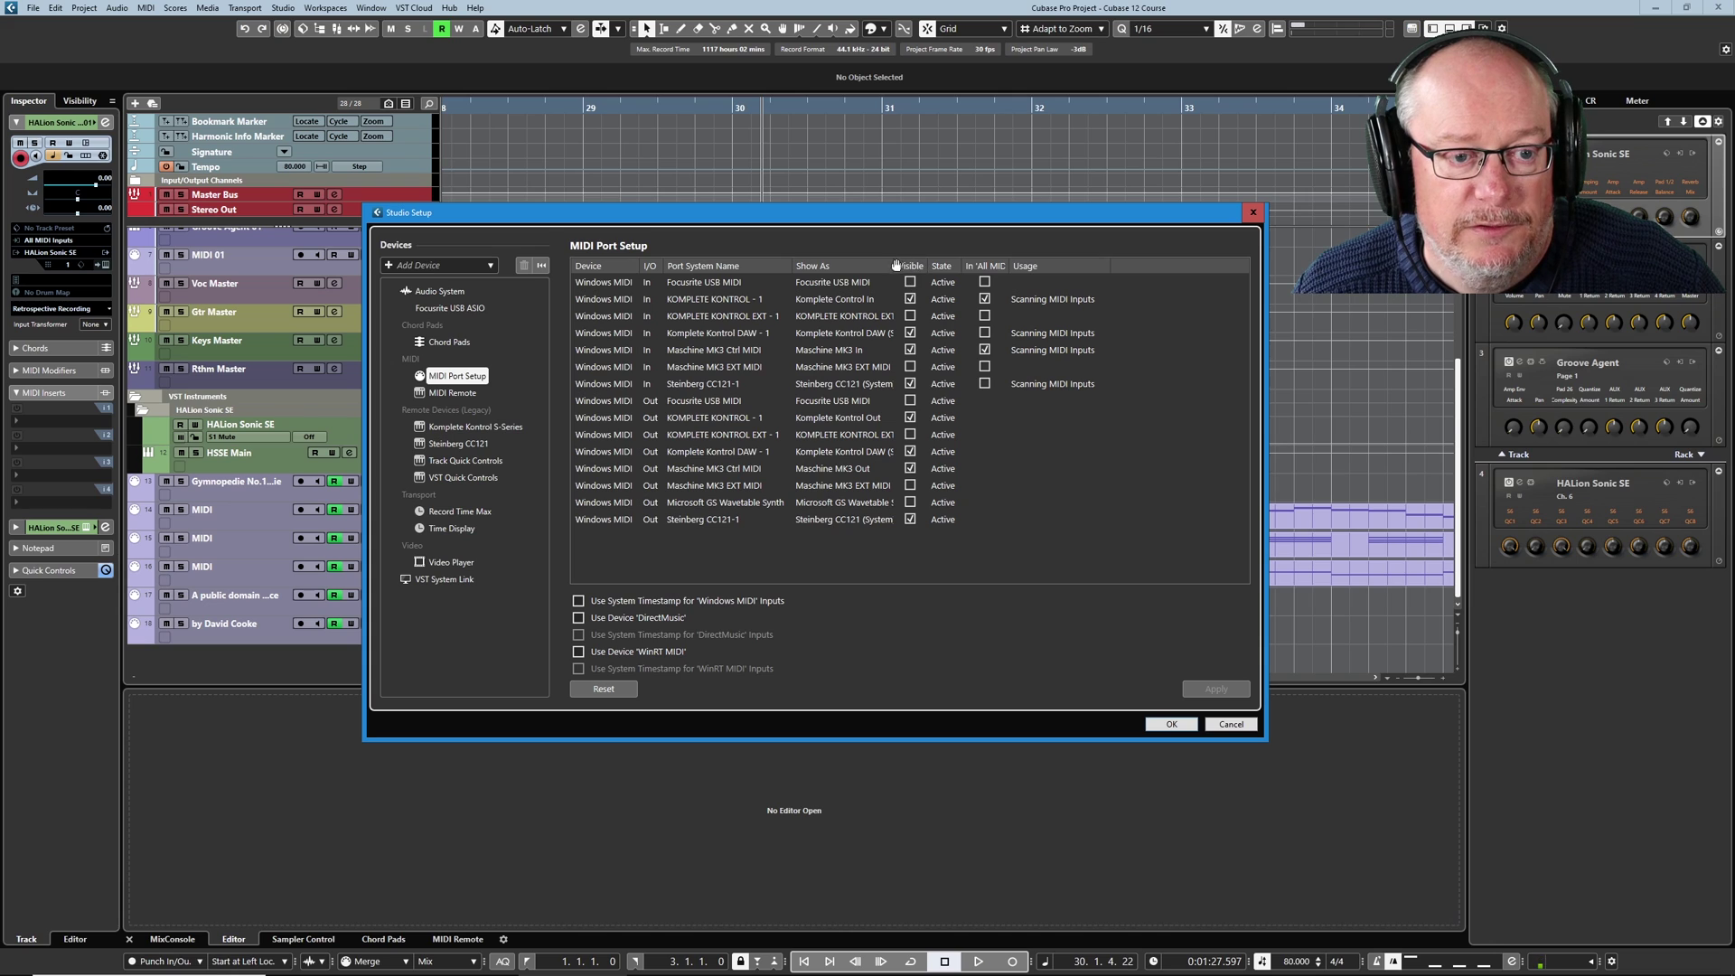
mouse_move(977, 275)
left_mouse_down()
mouse_move(958, 266)
mouse_move(990, 268)
left_mouse_up()
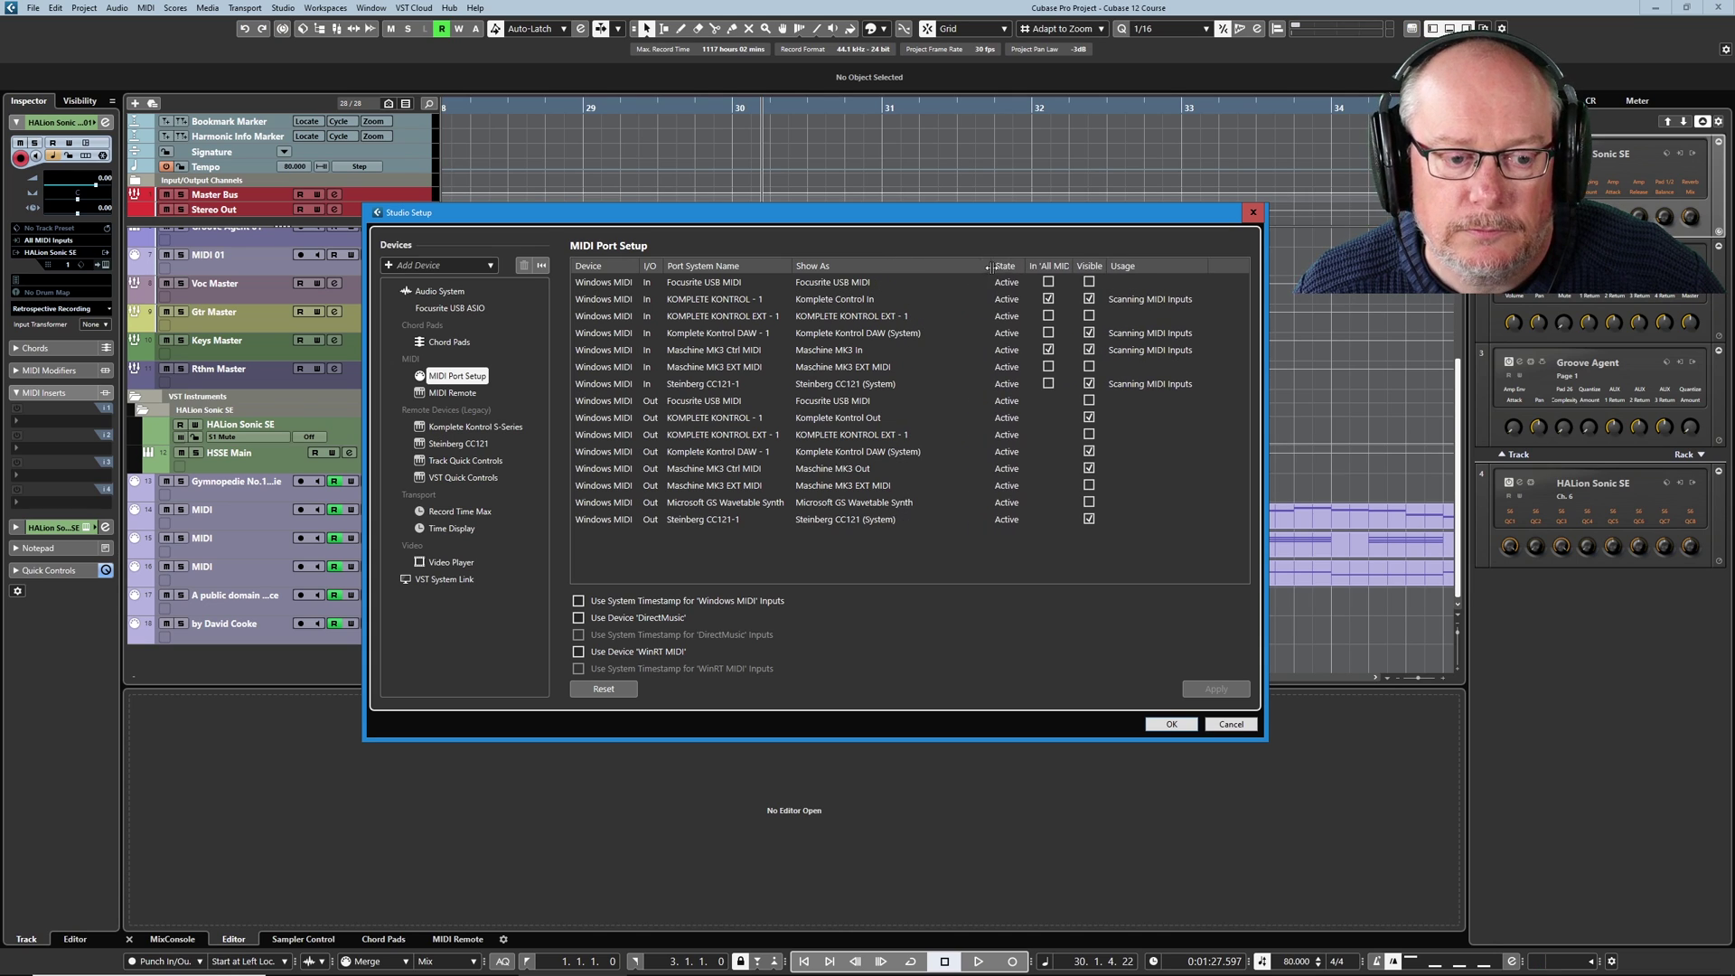
Cancel Studio Setup, check the track's MIDI input list, and open the HALion Sonic SE 01 instrument.
left_click(1229, 724)
left_click(48, 242)
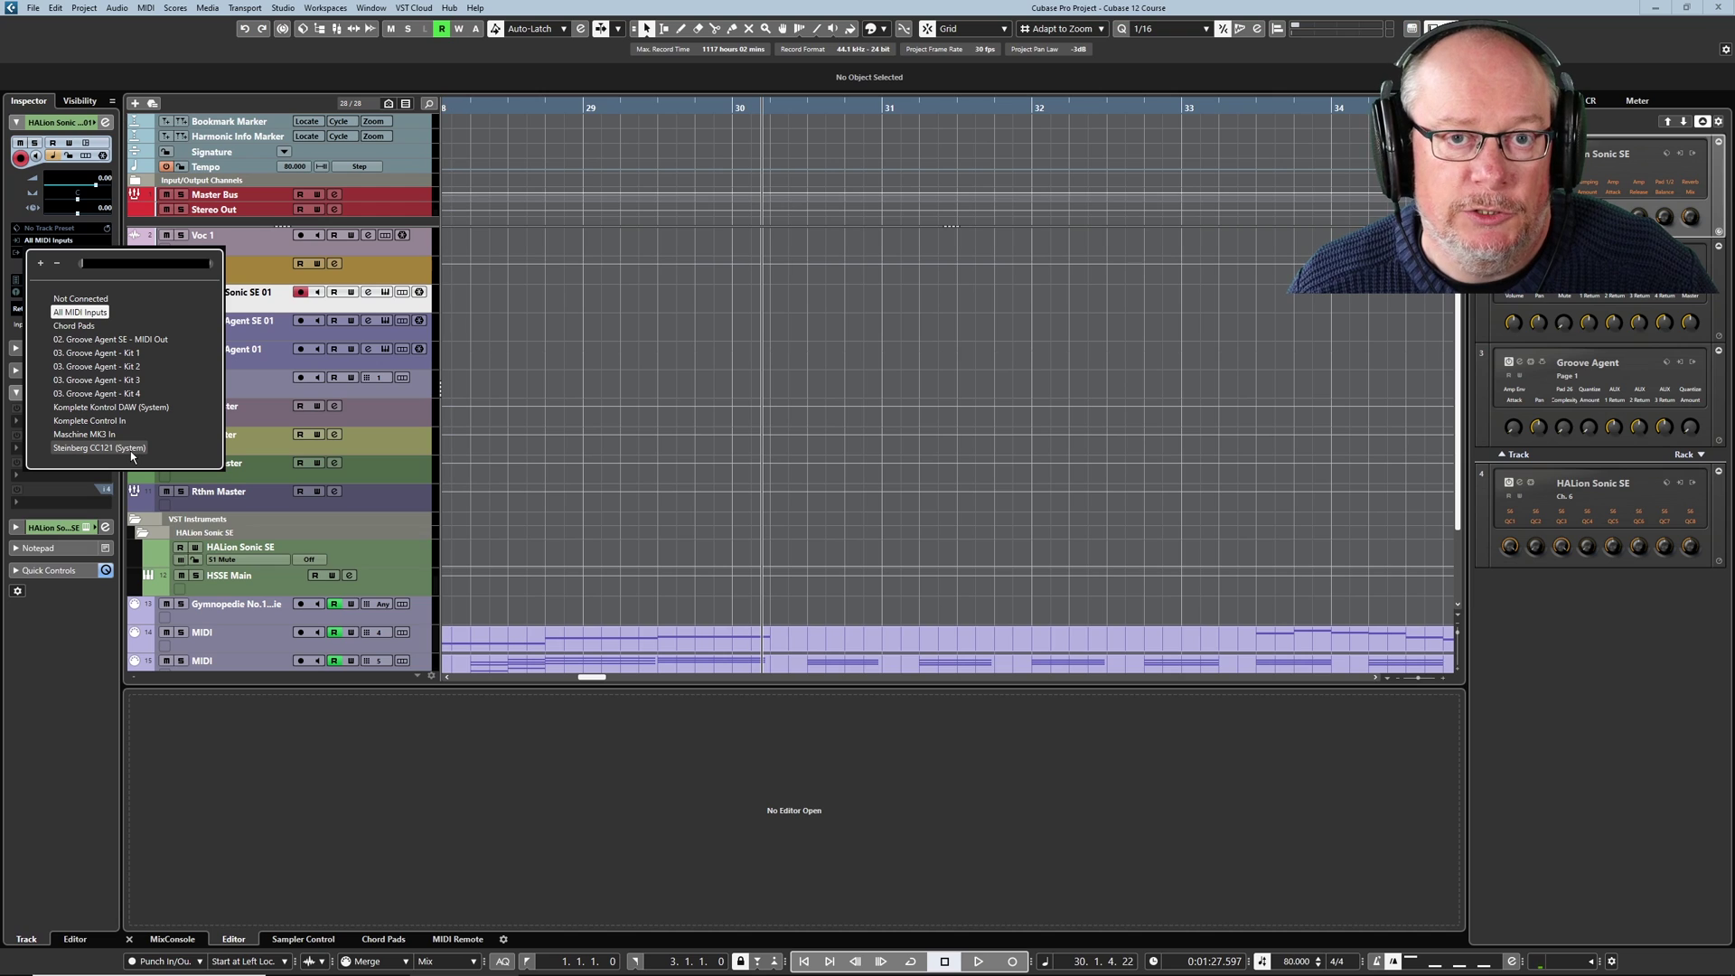
left_click(155, 588)
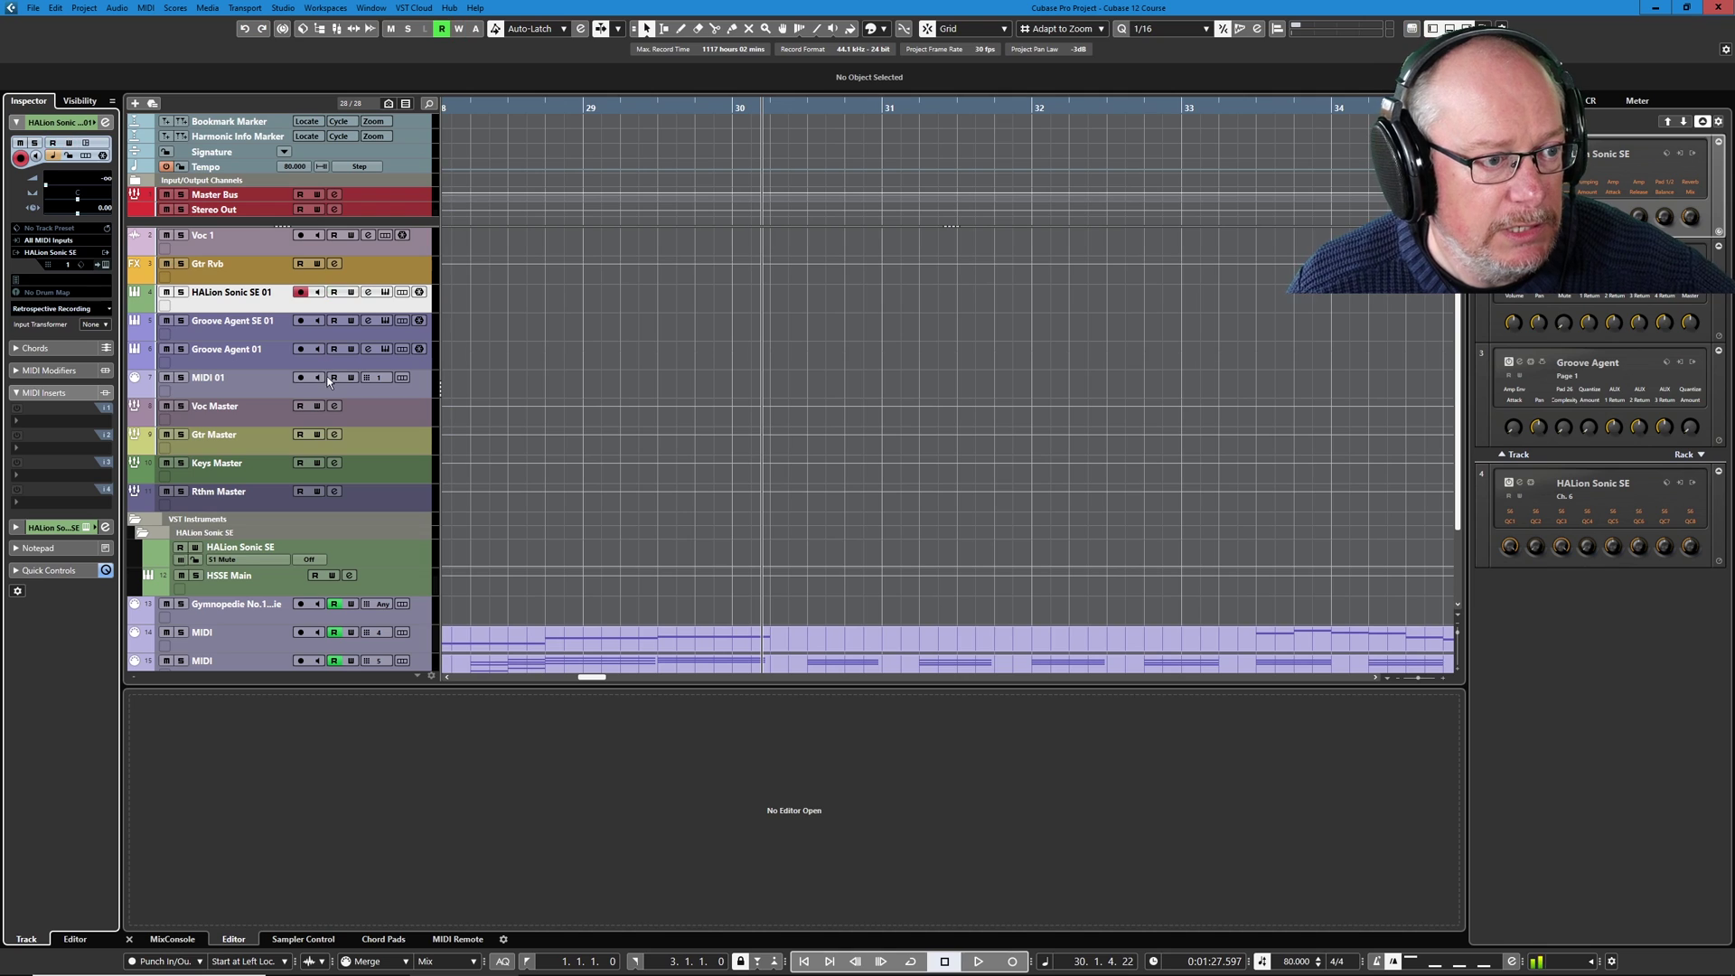
left_click(386, 292)
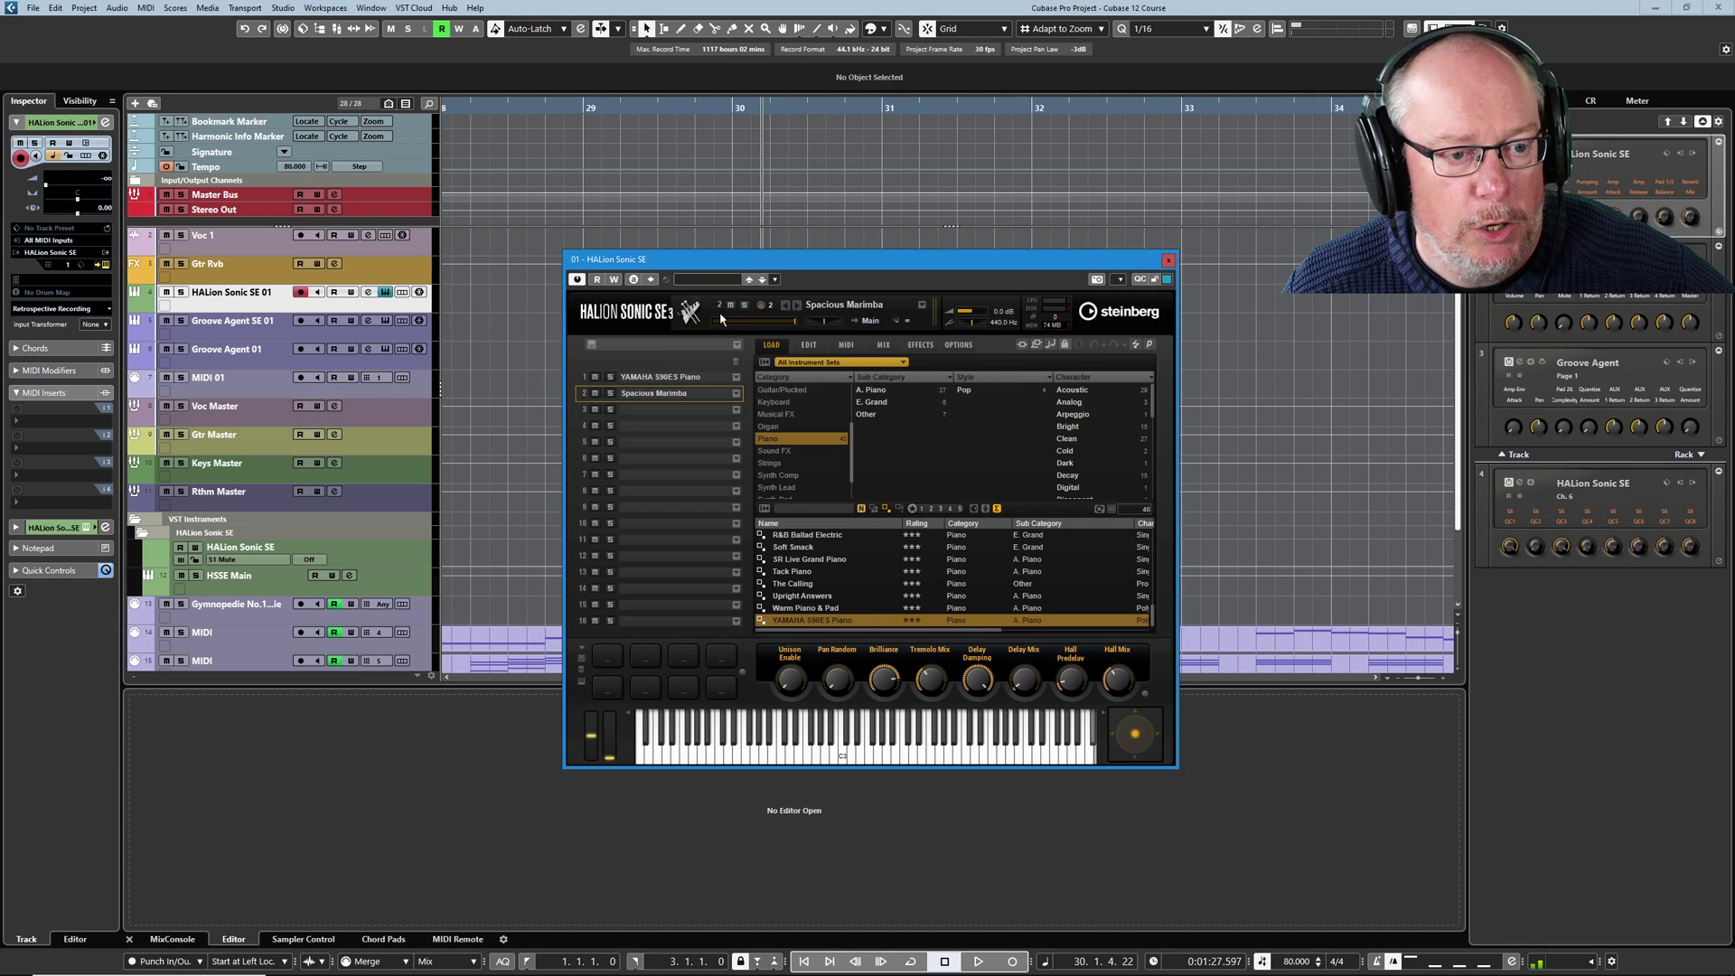